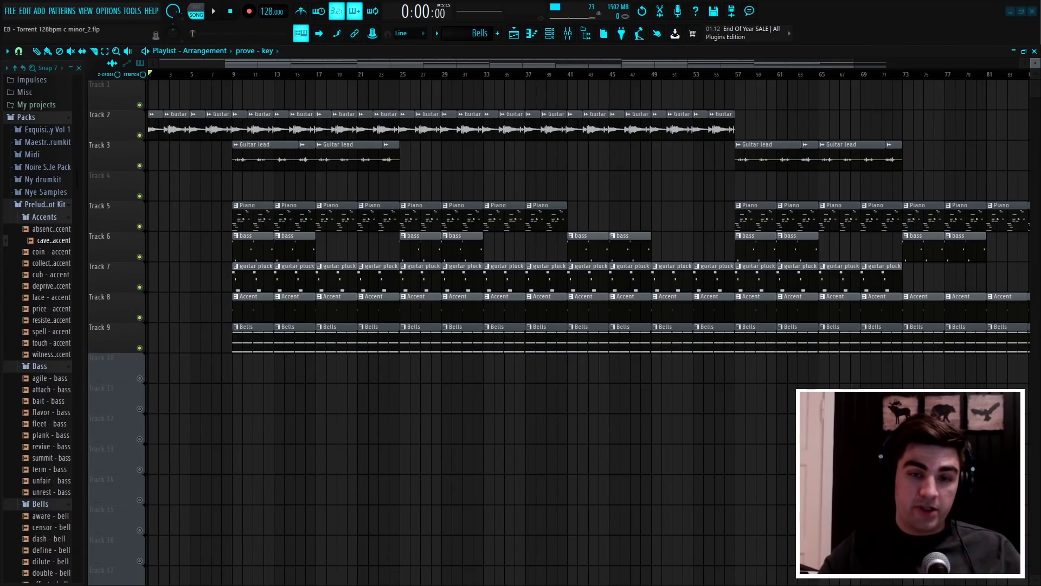
# Browse the Preludia one-shot kit and audition samples from its Accents and Bass folders
pyautogui.scroll(-2, 32, 190)
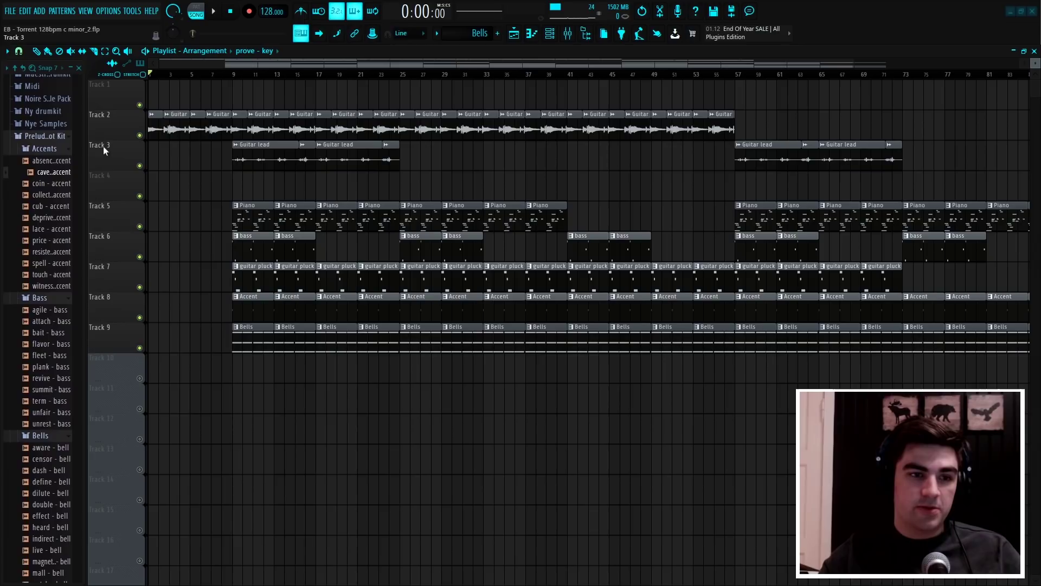
pyautogui.scroll(-2, 47, 129)
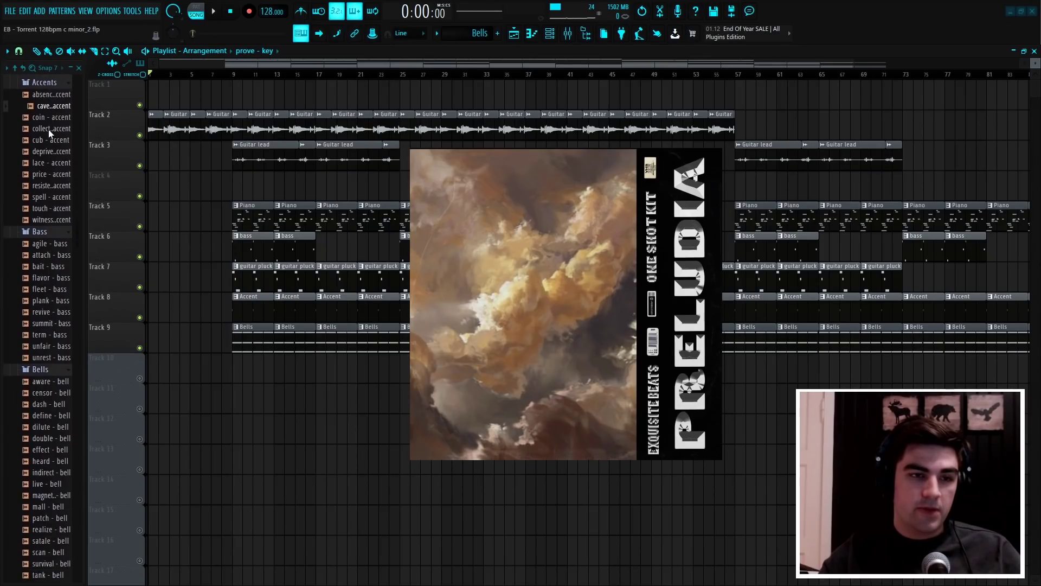
pyautogui.scroll(2, 57, 143)
pyautogui.scroll(4, 60, 217)
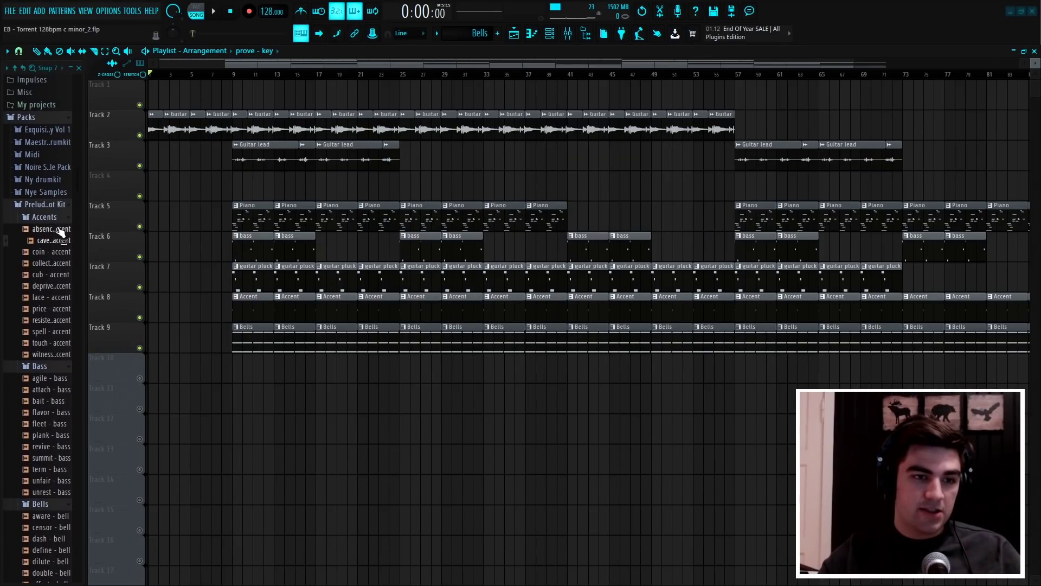
pyautogui.scroll(-4, 53, 260)
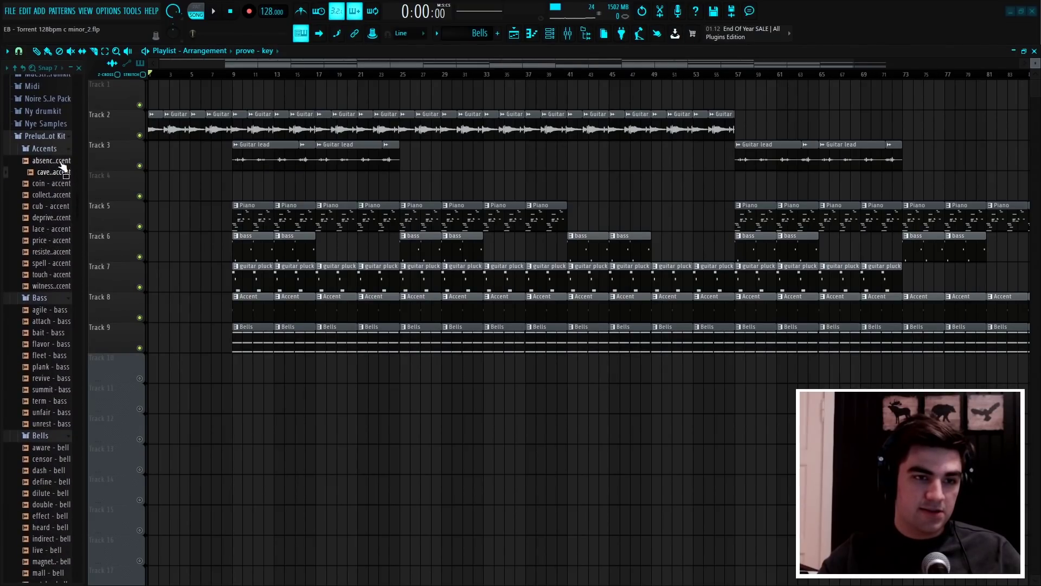
pyautogui.click(52, 174)
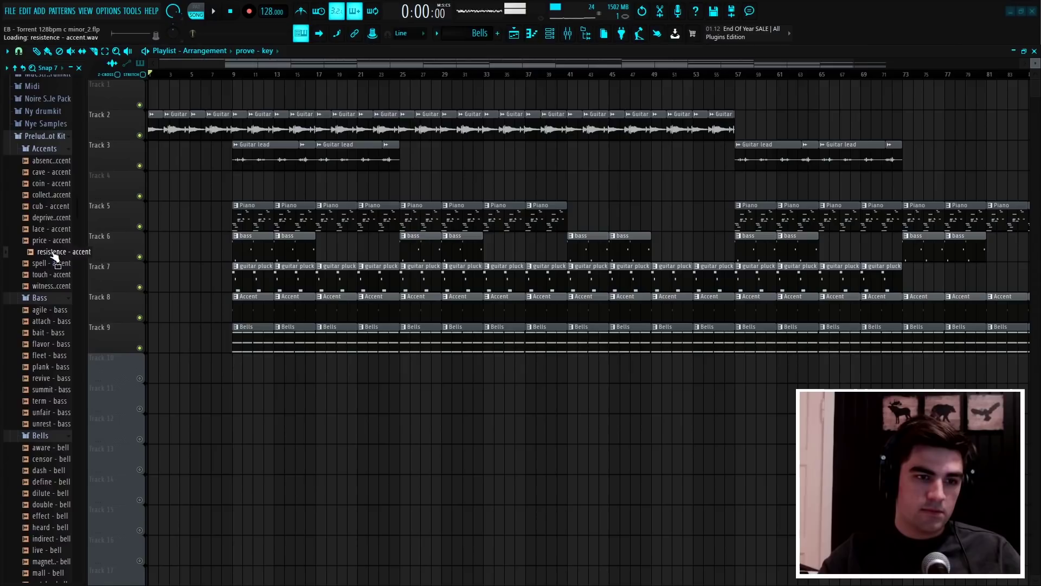
pyautogui.click(54, 285)
pyautogui.scroll(-2, 55, 271)
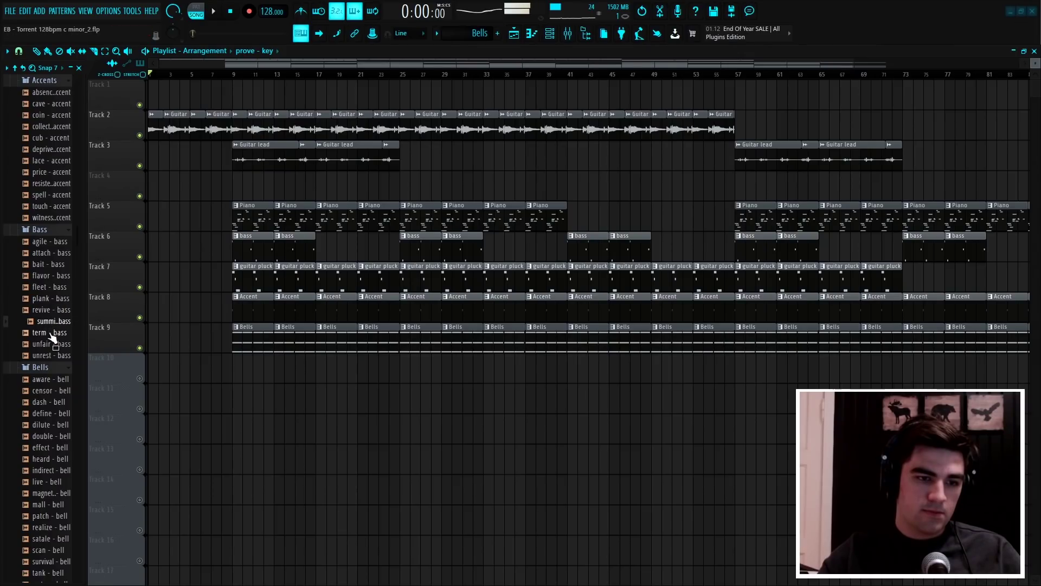
# Audition the one-shots in the kit's Bells folder from aware - bell through water - bell
pyautogui.scroll(-4, 50, 358)
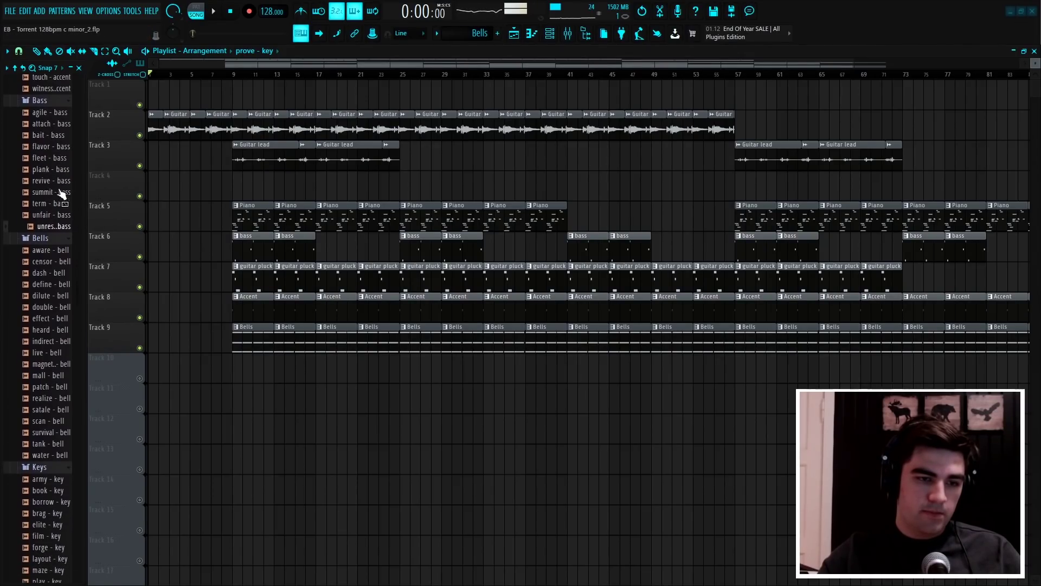
pyautogui.click(55, 243)
pyautogui.click(58, 255)
pyautogui.click(56, 266)
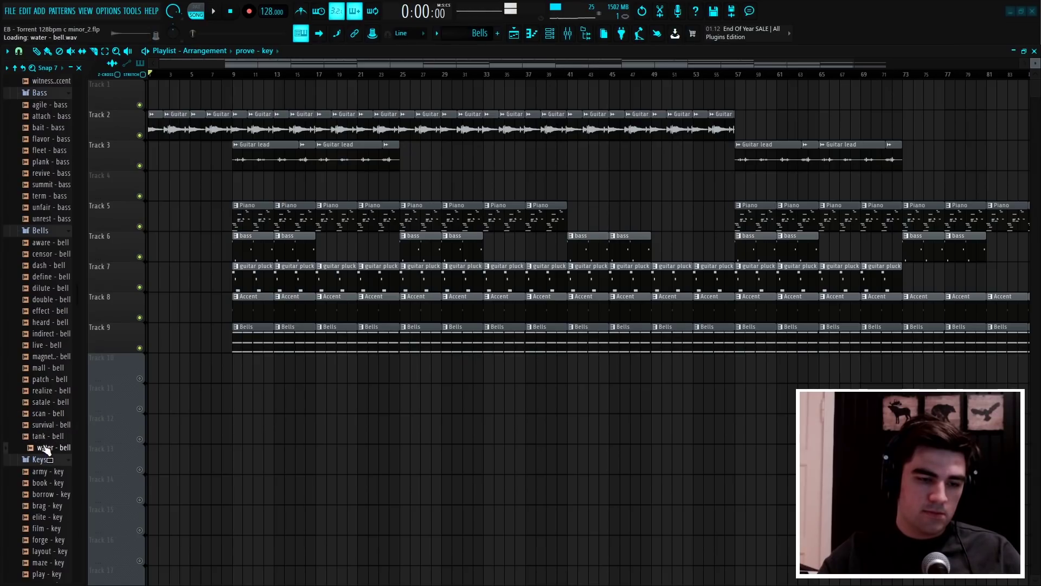
pyautogui.scroll(-10, 46, 448)
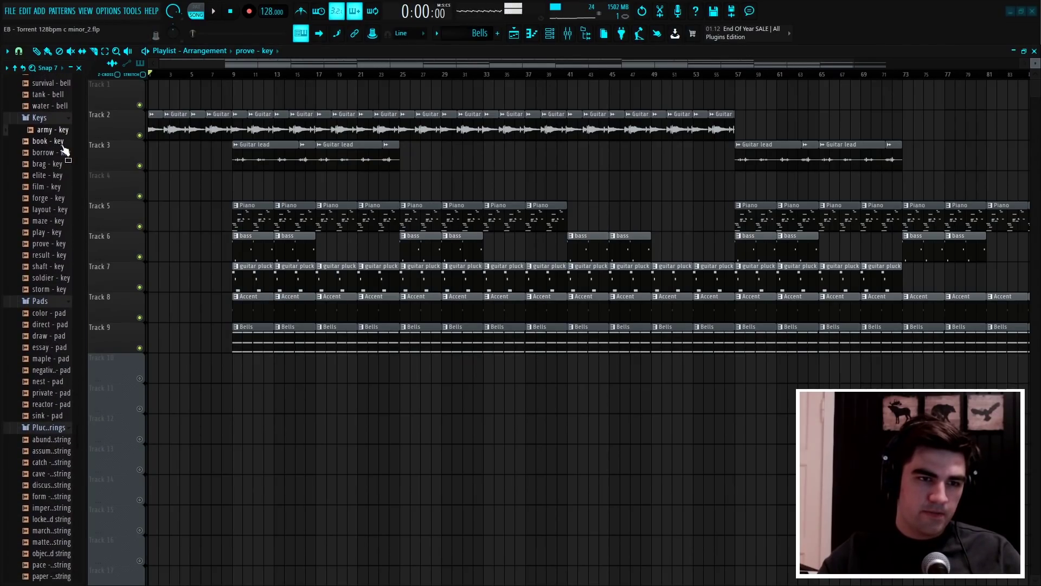
# Audition the kit's Keys, Pads, plucked strings and Woodwinds one-shots, and collapse the Woodwinds folder
pyautogui.click(61, 144)
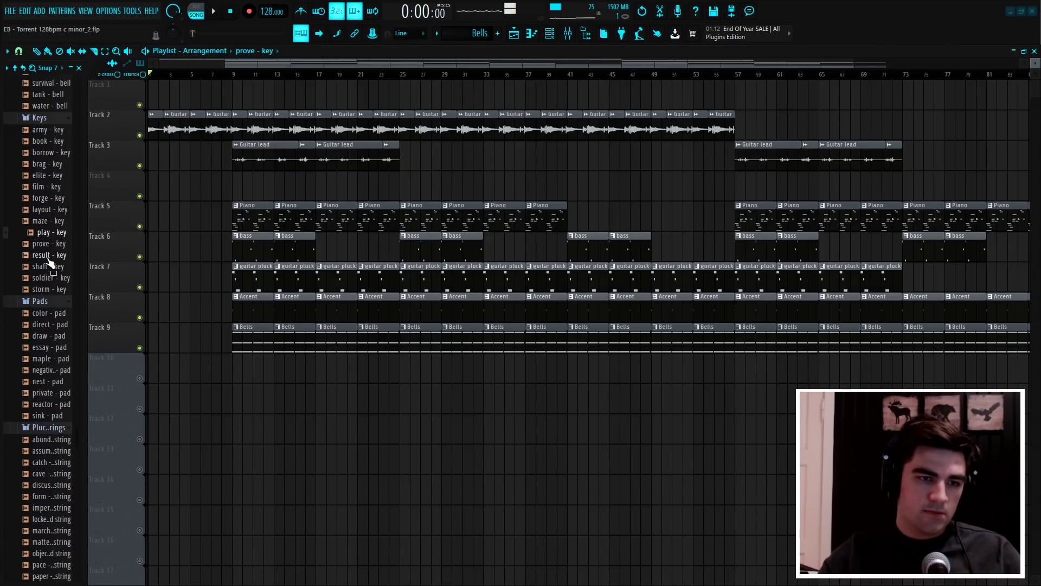
pyautogui.scroll(-4, 45, 207)
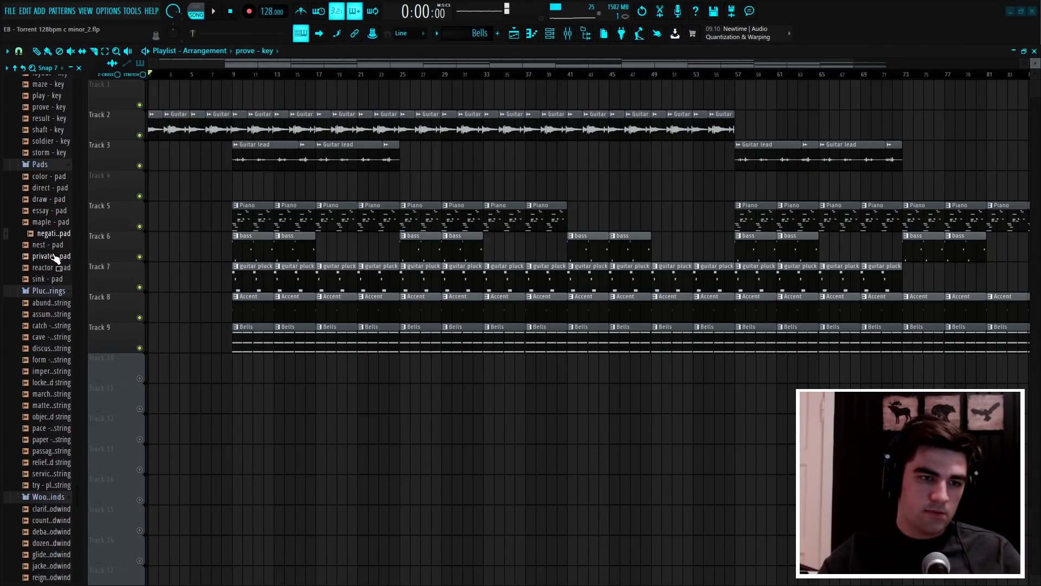
pyautogui.scroll(-4, 54, 259)
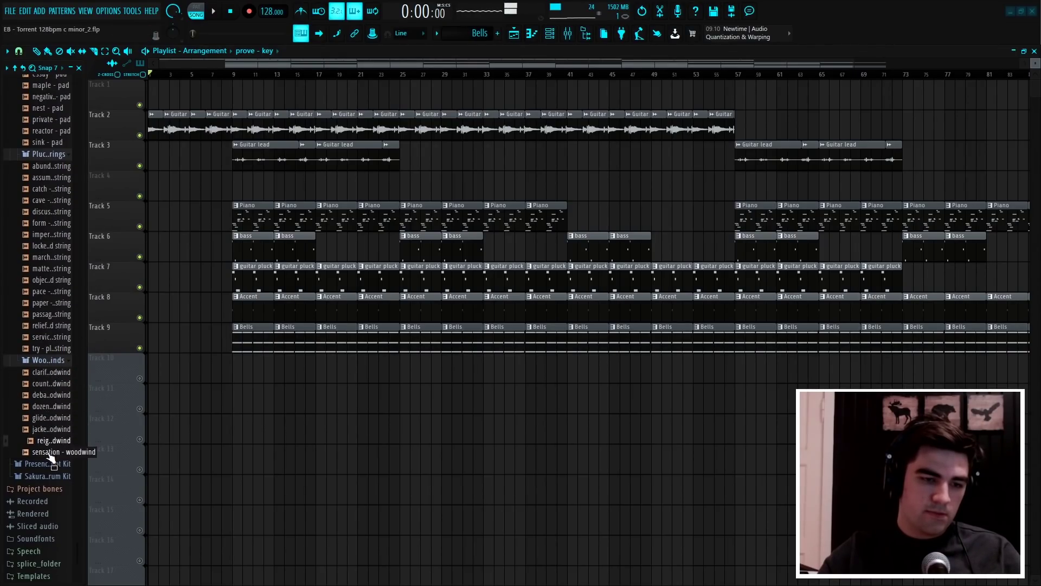
pyautogui.moveTo(64, 366); pyautogui.dragTo(184, 385)
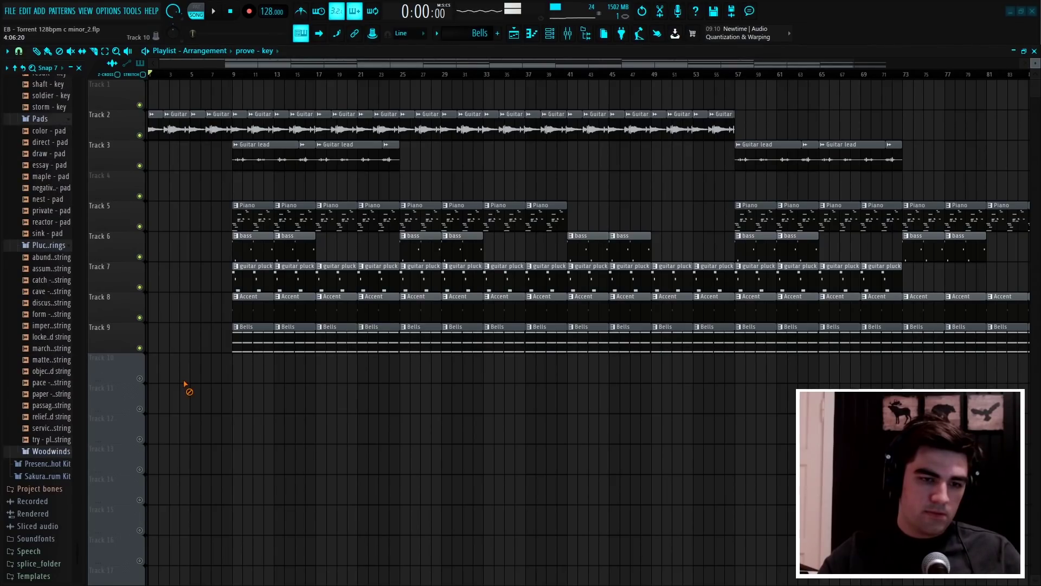
# Play the full arrangement from the beginning past bar 17 and stop playback
pyautogui.moveTo(193, 38); pyautogui.dragTo(209, 38)
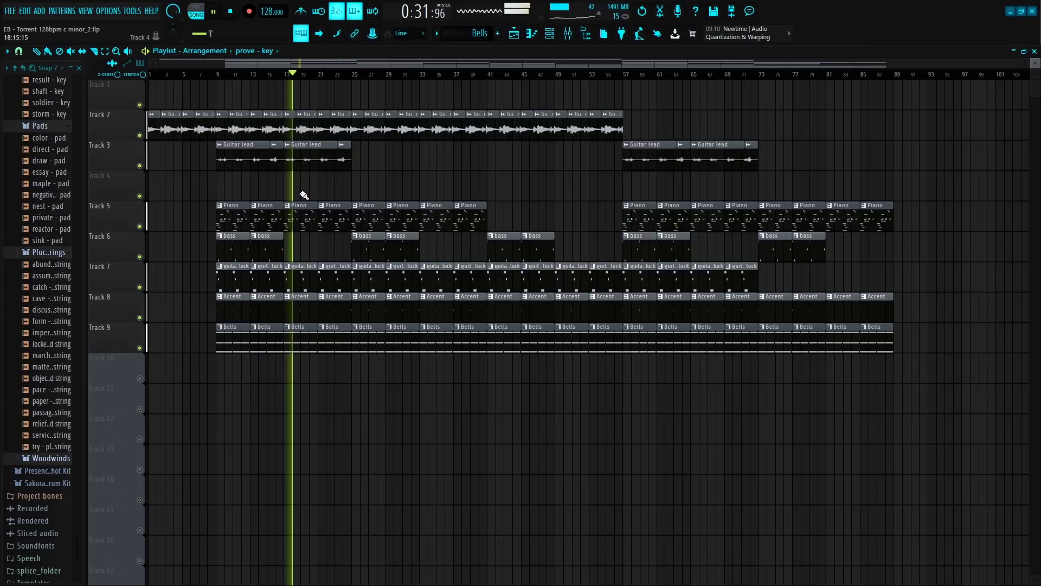
pyautogui.press('space')
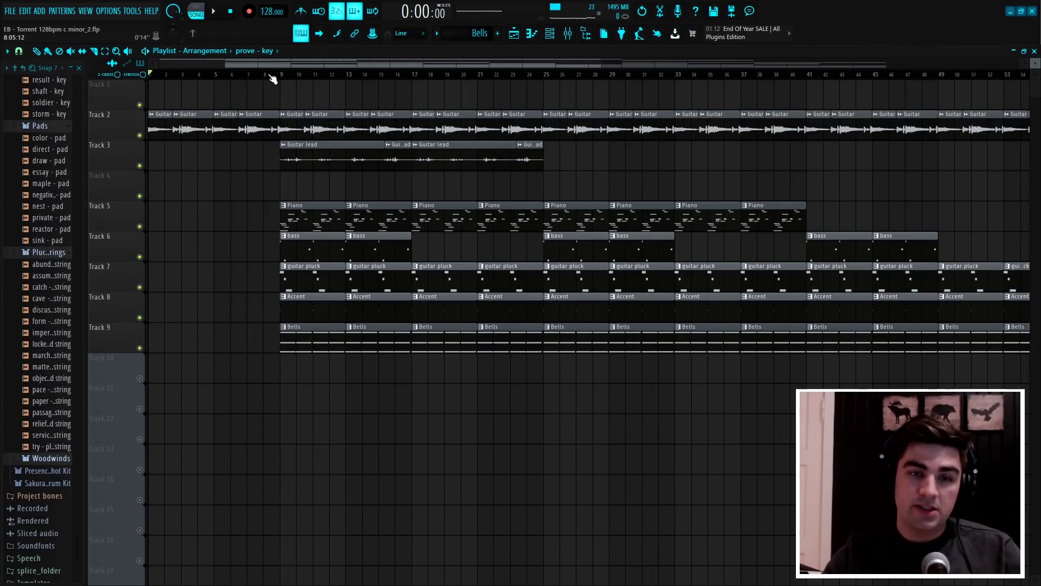
# Play the solo guitar intro on Track 2 from bar 1 to the entry of the other instruments at bar 9
pyautogui.scroll(5, 276, 80)
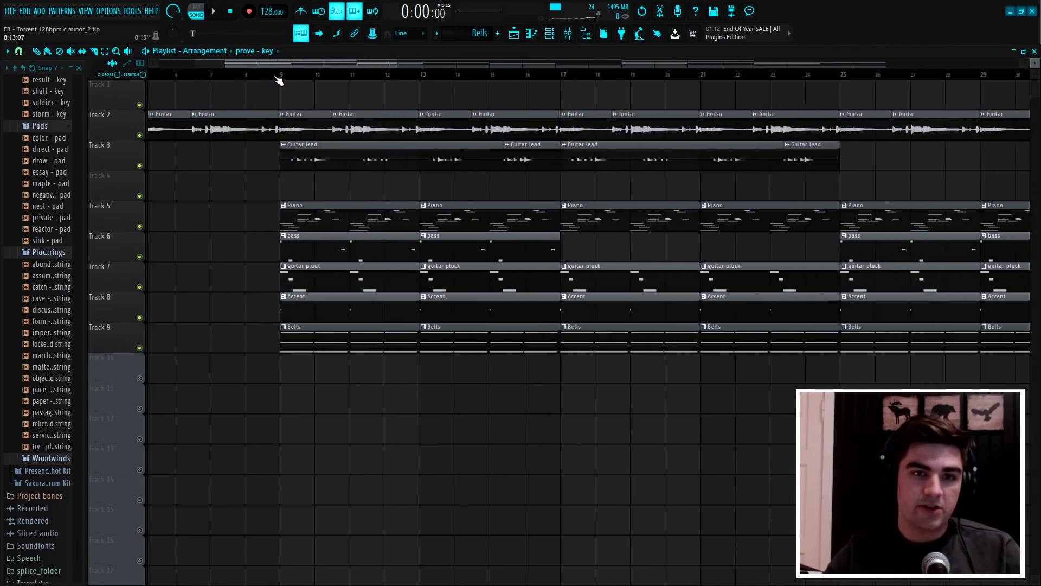
pyautogui.scroll(-5, 236, 79)
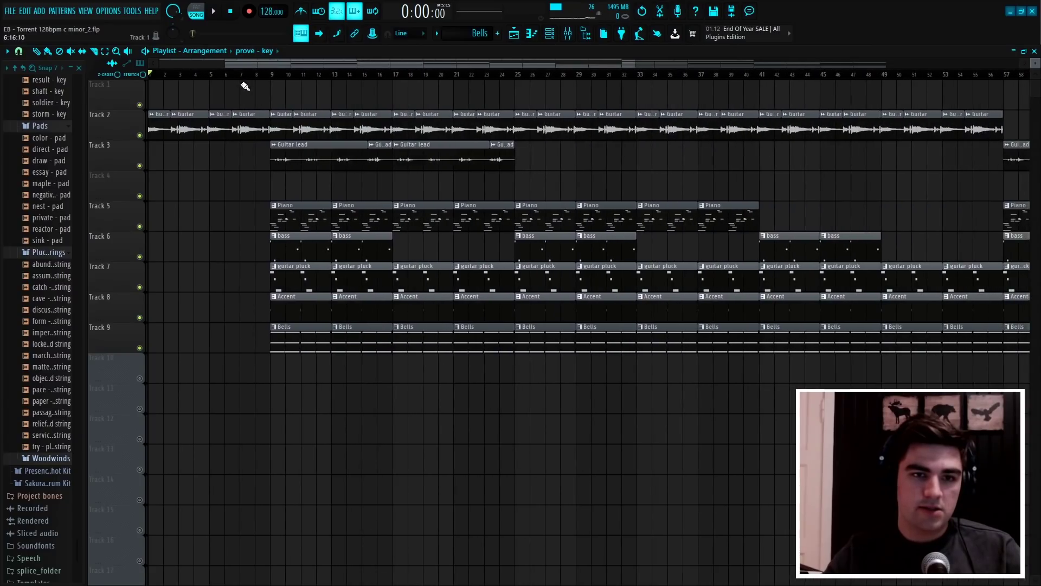
pyautogui.scroll(-3, 206, 77)
pyautogui.scroll(4, 254, 80)
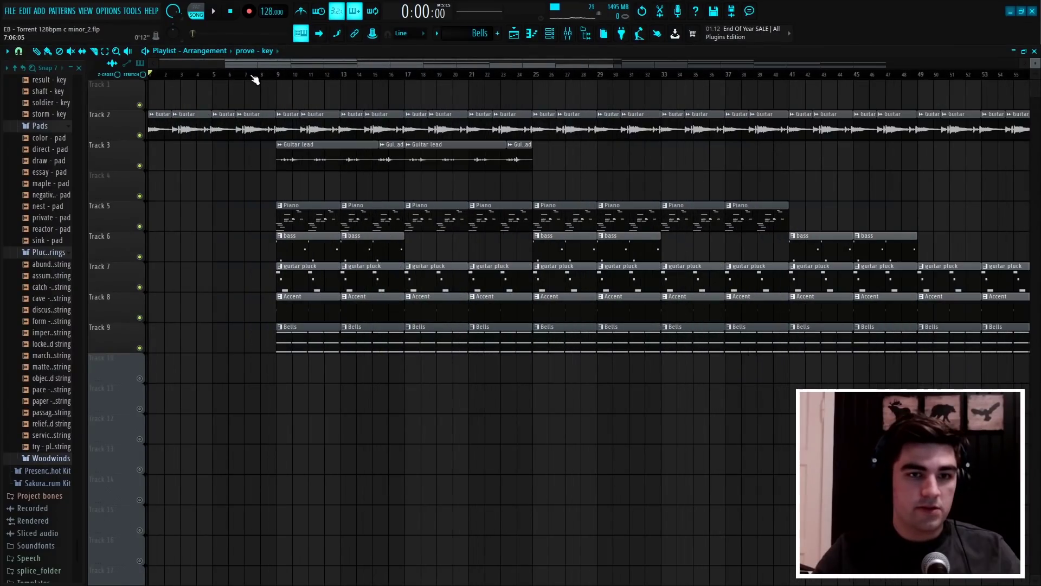
pyautogui.scroll(4, 255, 73)
pyautogui.scroll(-2, 209, 77)
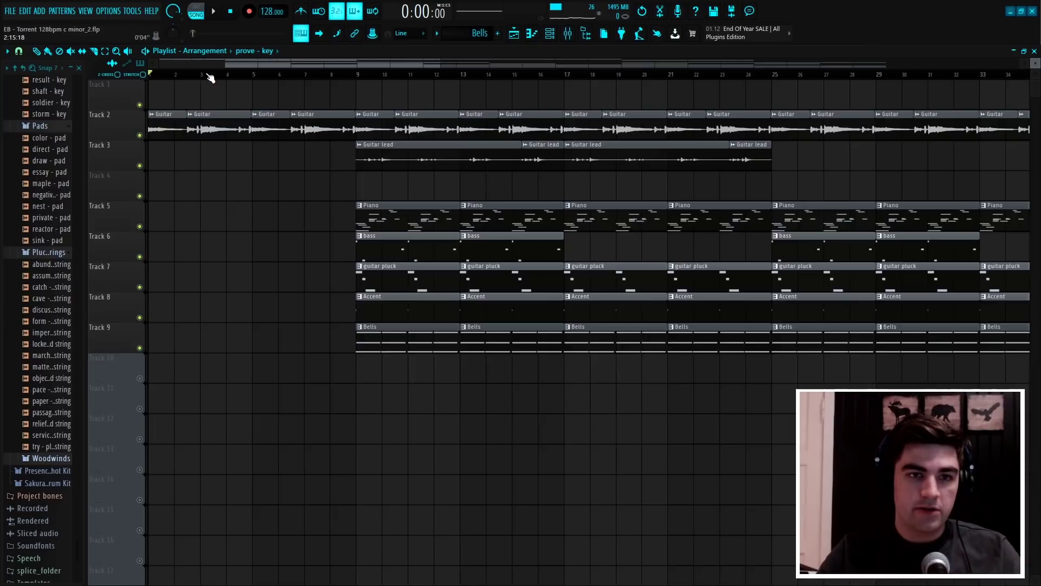
pyautogui.scroll(5, 203, 76)
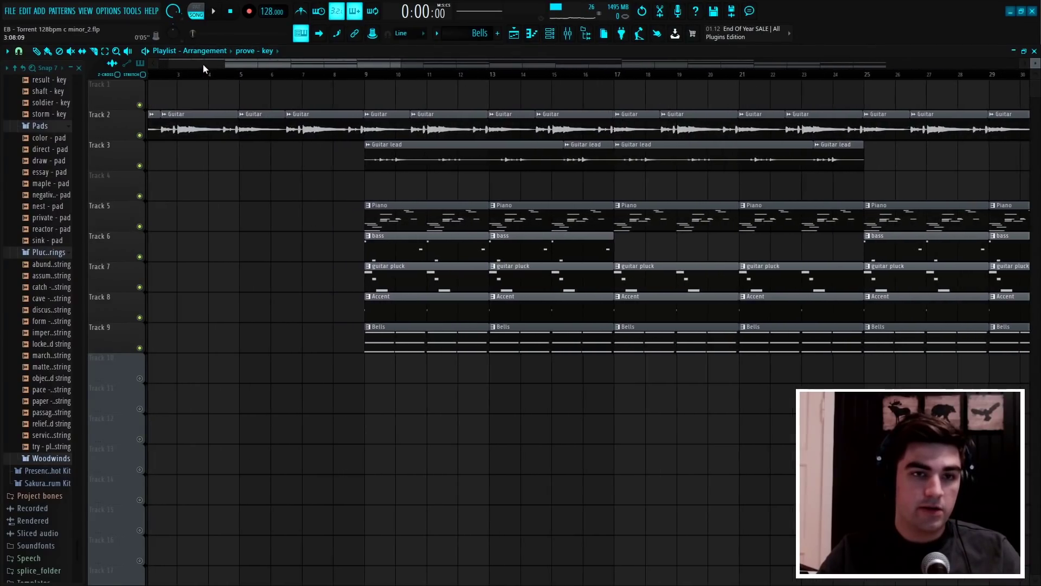
pyautogui.press('space')
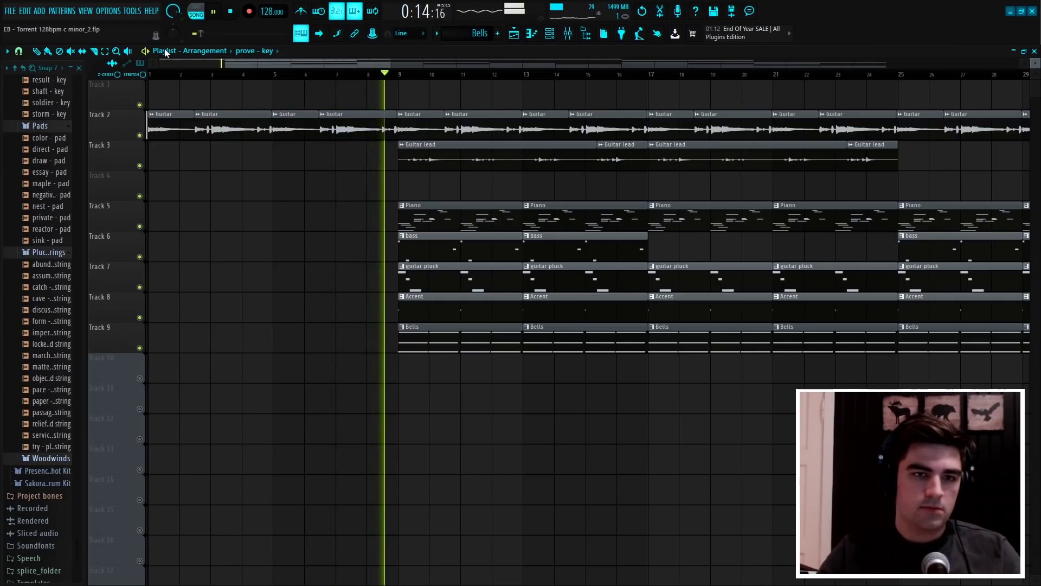
pyautogui.press('space')
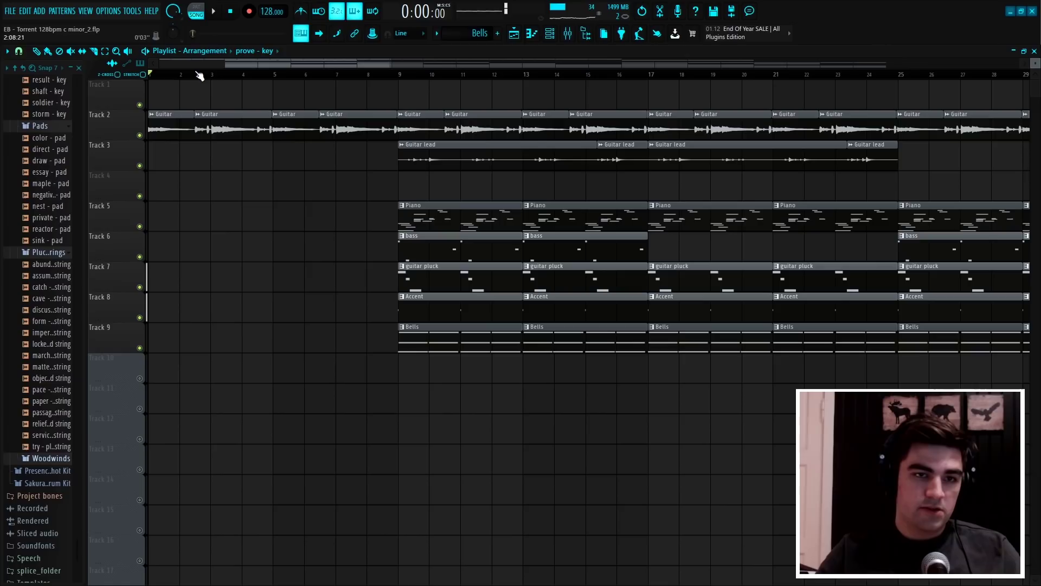
# Select the first and second guitar clips on Track 2 in turn and play the opening bars
pyautogui.scroll(3, 200, 76)
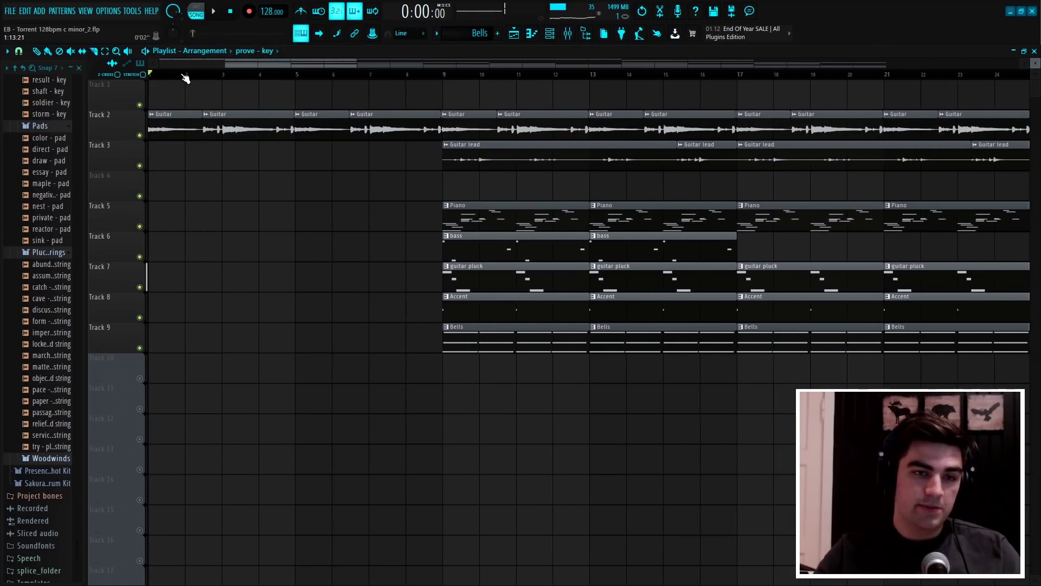
pyautogui.moveTo(201, 200); pyautogui.dragTo(144, 108)
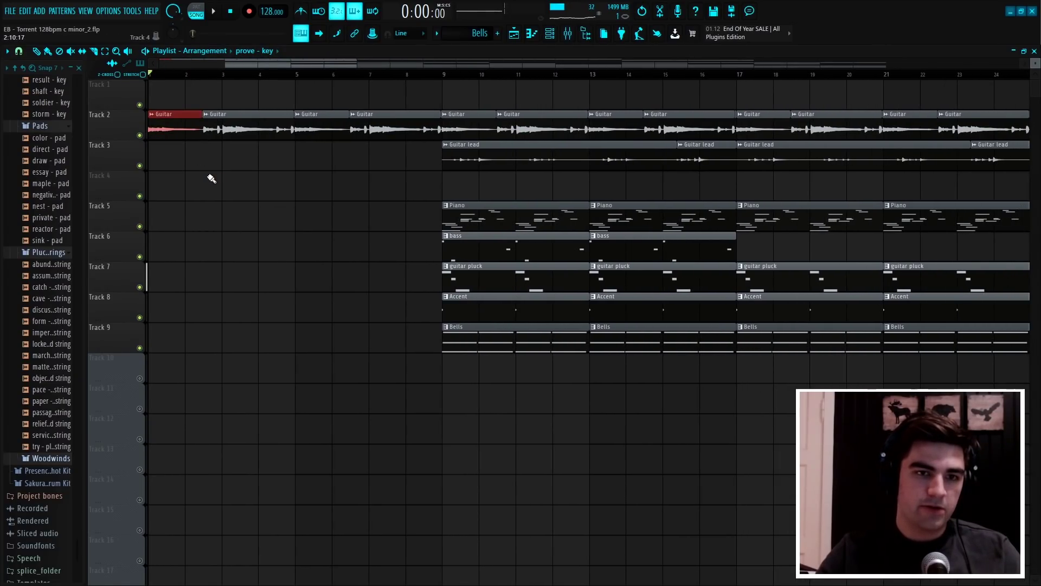
pyautogui.scroll(4, 209, 75)
pyautogui.moveTo(205, 162); pyautogui.dragTo(192, 128)
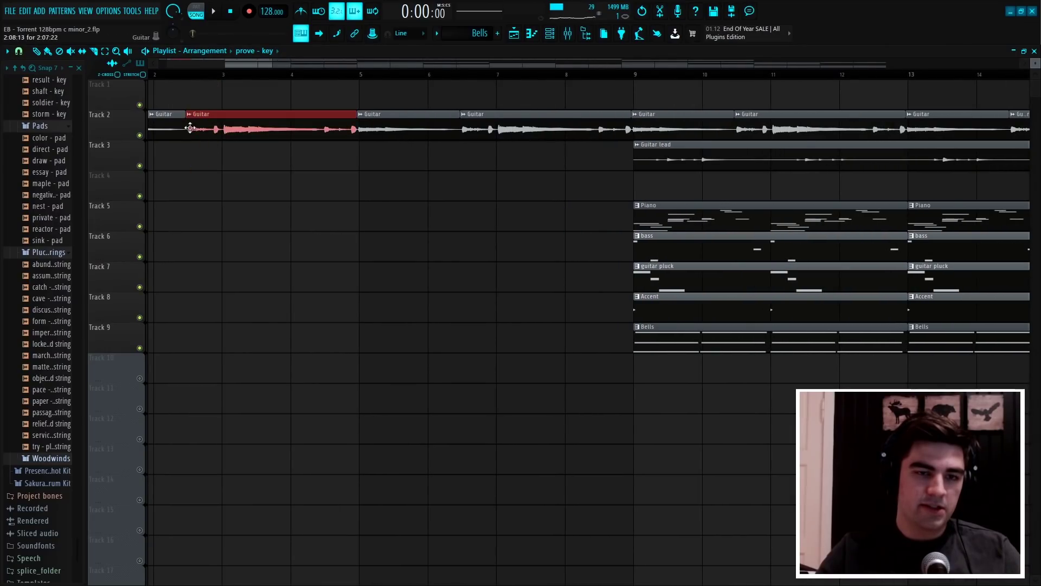
pyautogui.scroll(-1, 219, 74)
pyautogui.scroll(-4, 222, 75)
pyautogui.press('space')
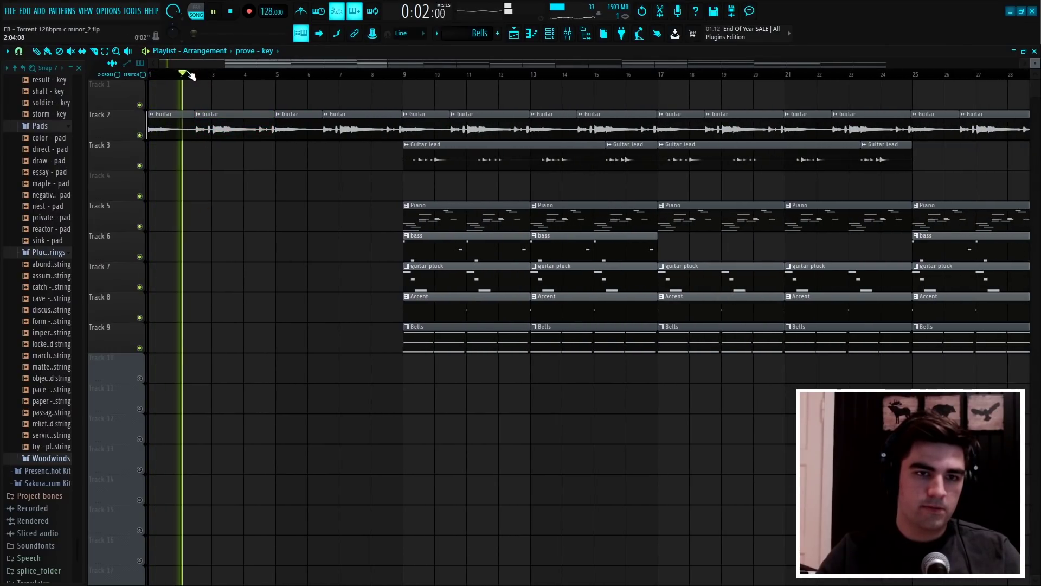
pyautogui.press('space')
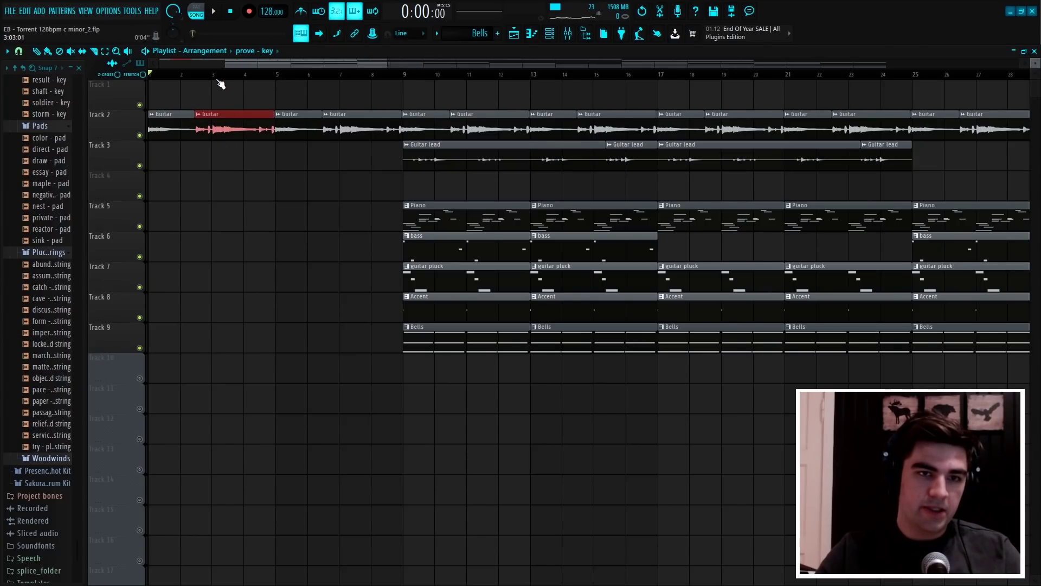
# Clear the clip selection and replay the guitar part around bar 3 on Track 2
pyautogui.scroll(3, 218, 77)
pyautogui.keyDown('ctrl'); pyautogui.click(232, 163); pyautogui.keyUp('ctrl')
pyautogui.scroll(-5, 226, 69)
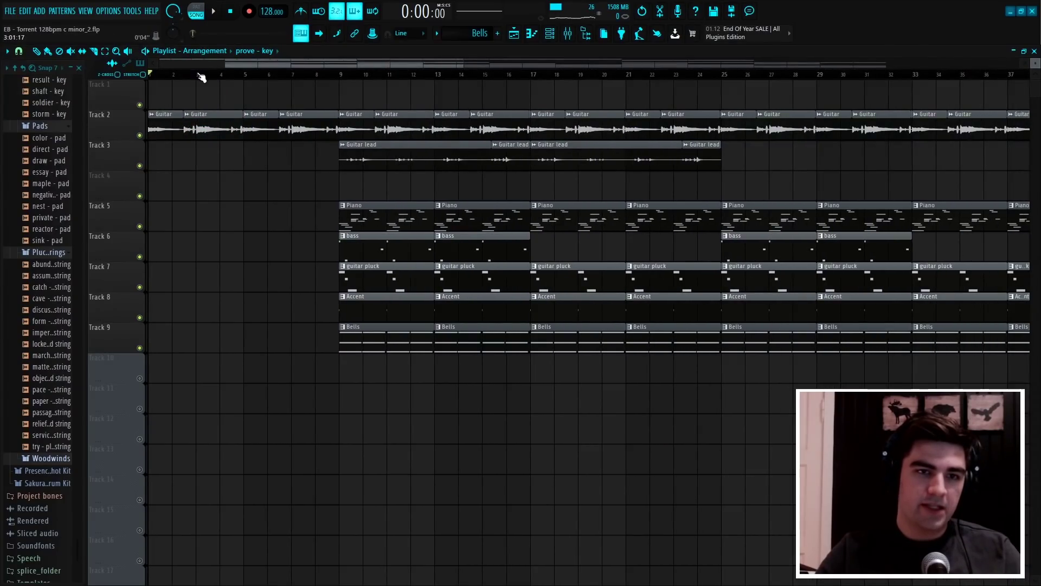
pyautogui.scroll(5, 200, 71)
pyautogui.press('space')
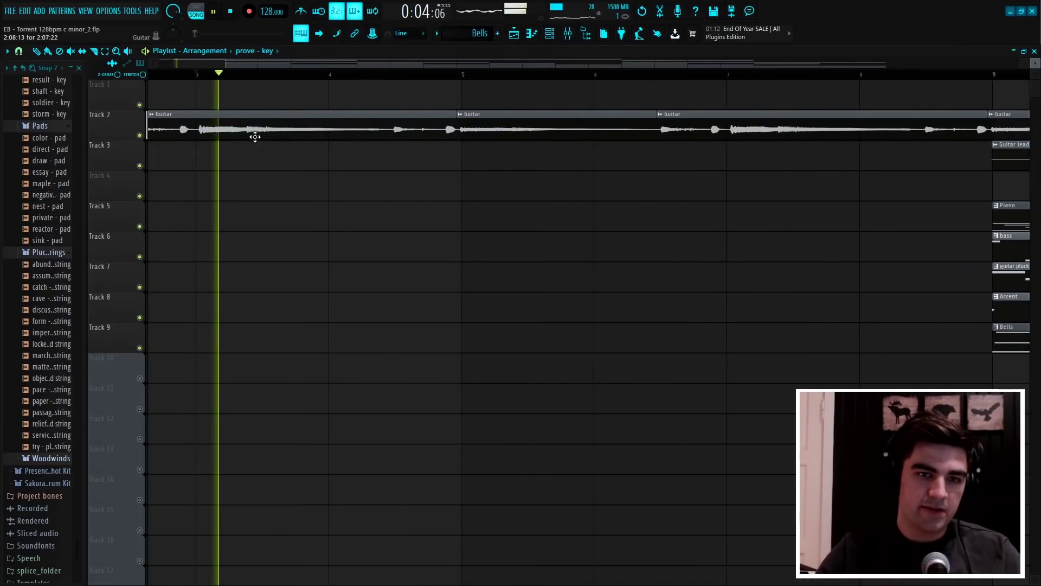
pyautogui.scroll(-5, 325, 82)
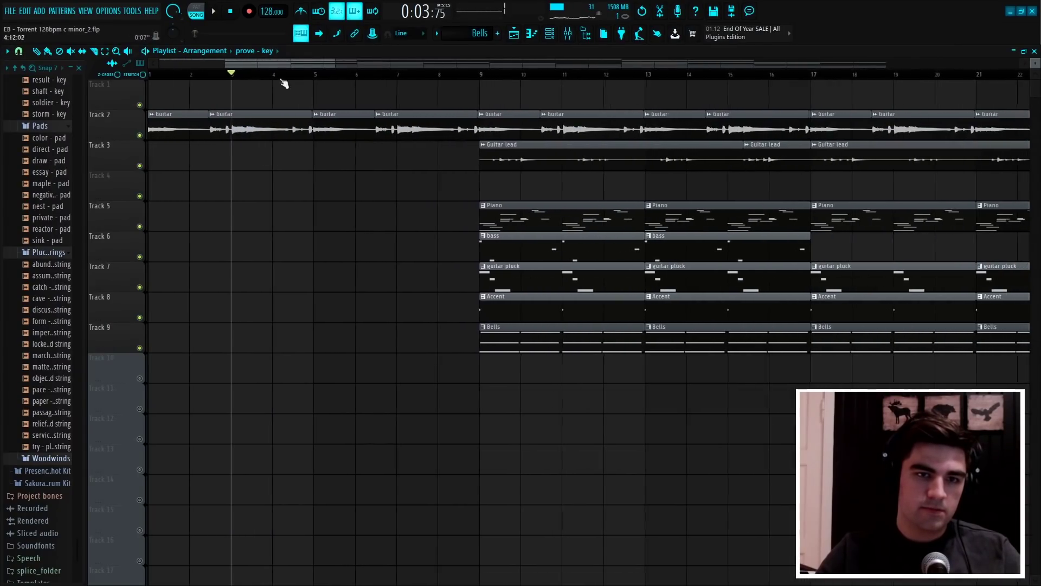
pyautogui.press('space')
pyautogui.press('space')
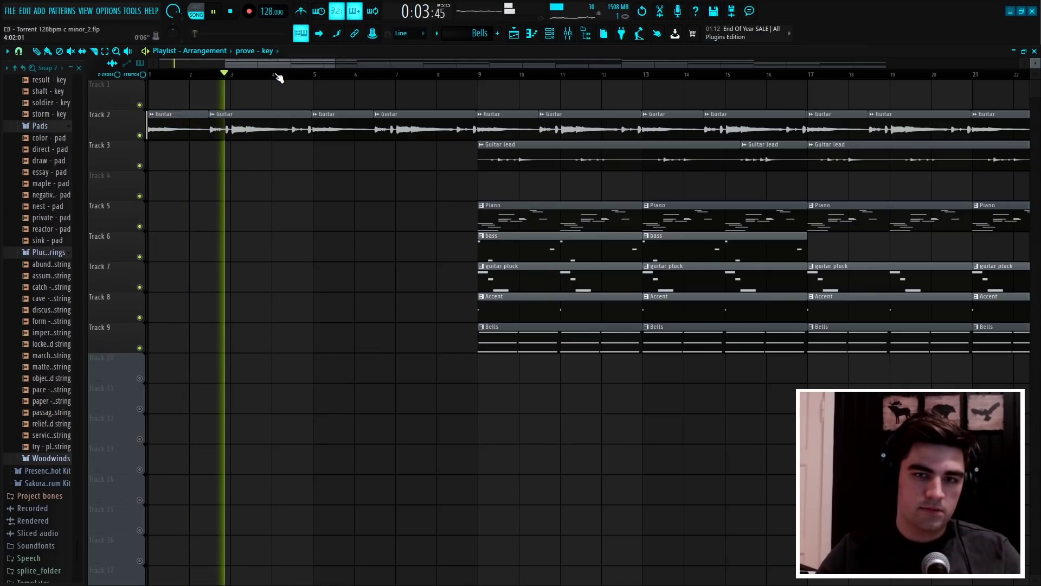
pyautogui.scroll(-3, 288, 76)
pyautogui.press('space')
# Open the mixer and inspect the Fruity parametric EQ 2 curve on Insert 3
pyautogui.press('F9')
pyautogui.click(196, 347)
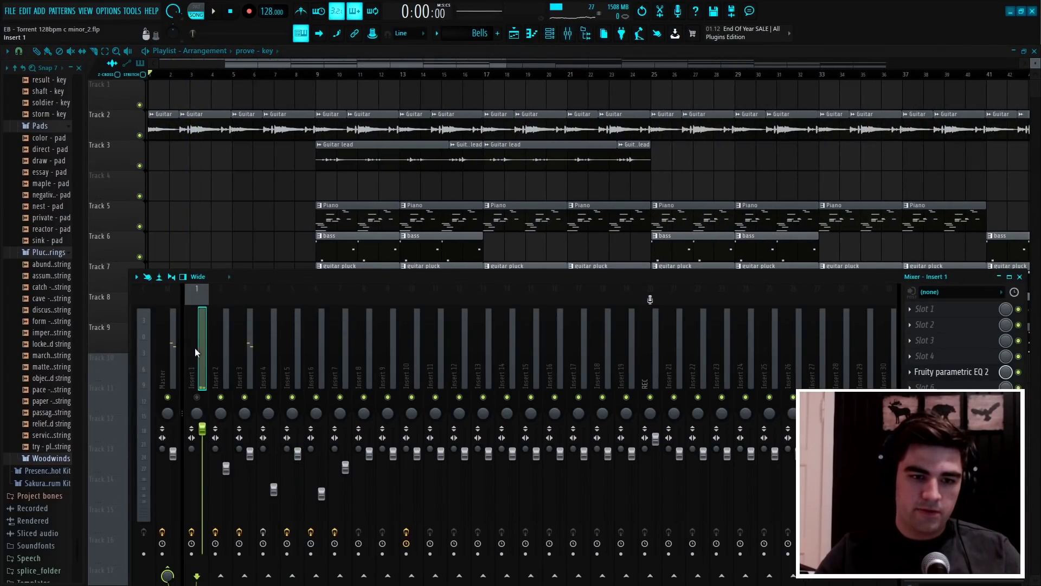
pyautogui.click(250, 350)
pyautogui.click(985, 373)
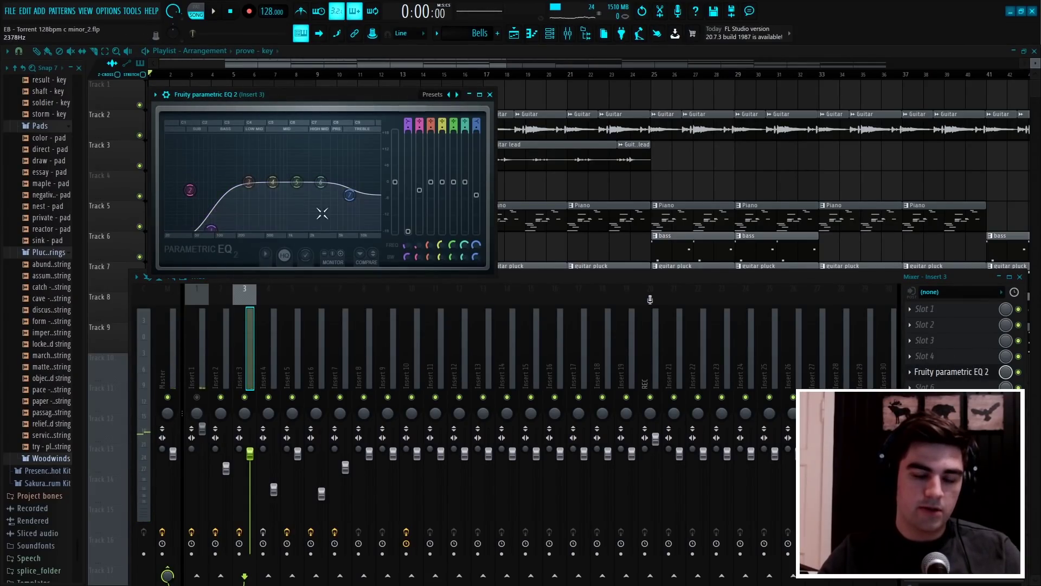
pyautogui.click(489, 95)
# Inspect the ValhallaVintageVerb and S1 Stereo Imager settings on Insert 3
pyautogui.click(951, 434)
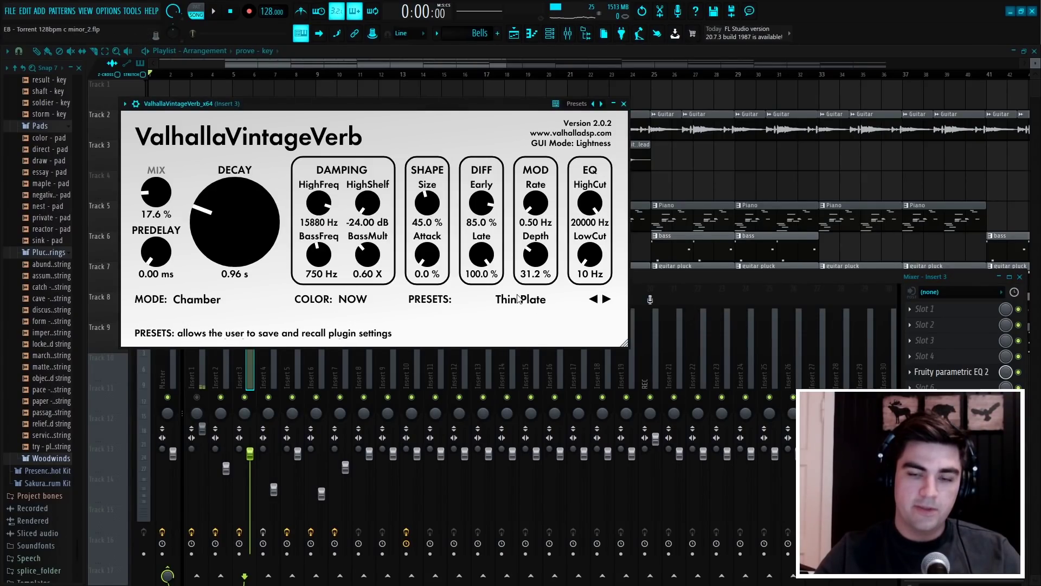
pyautogui.click(624, 104)
pyautogui.click(951, 450)
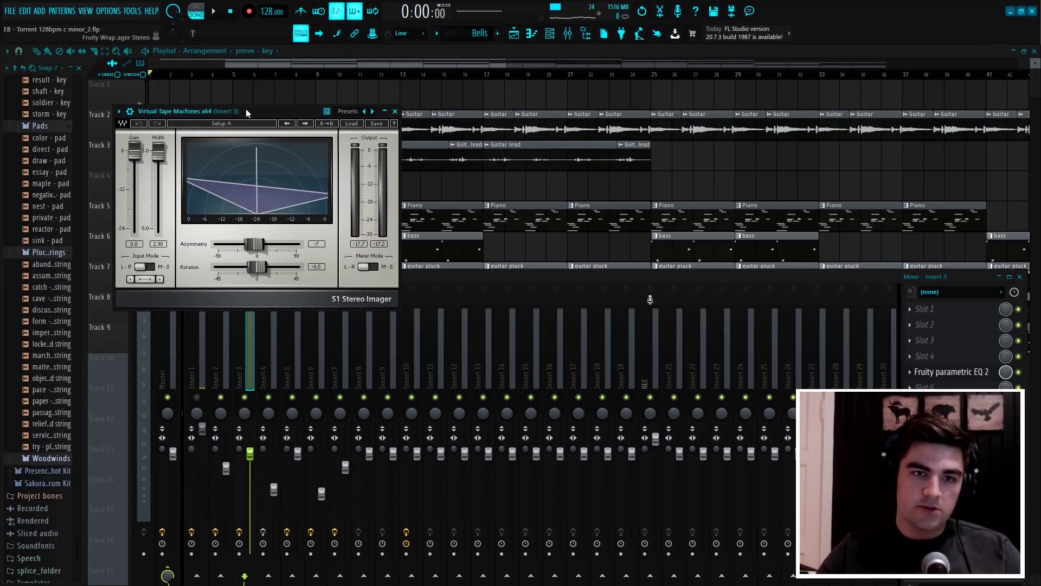
# Close the S1 Stereo Imager and compare the guitar playback with Insert 3's effects disabled and enabled
pyautogui.moveTo(247, 111); pyautogui.dragTo(329, 97)
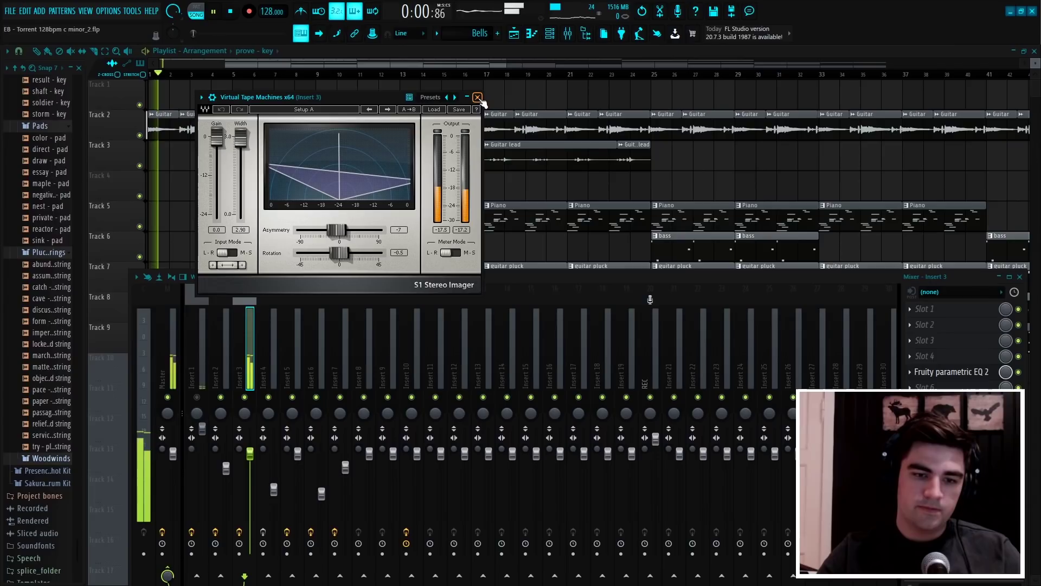
pyautogui.click(477, 97)
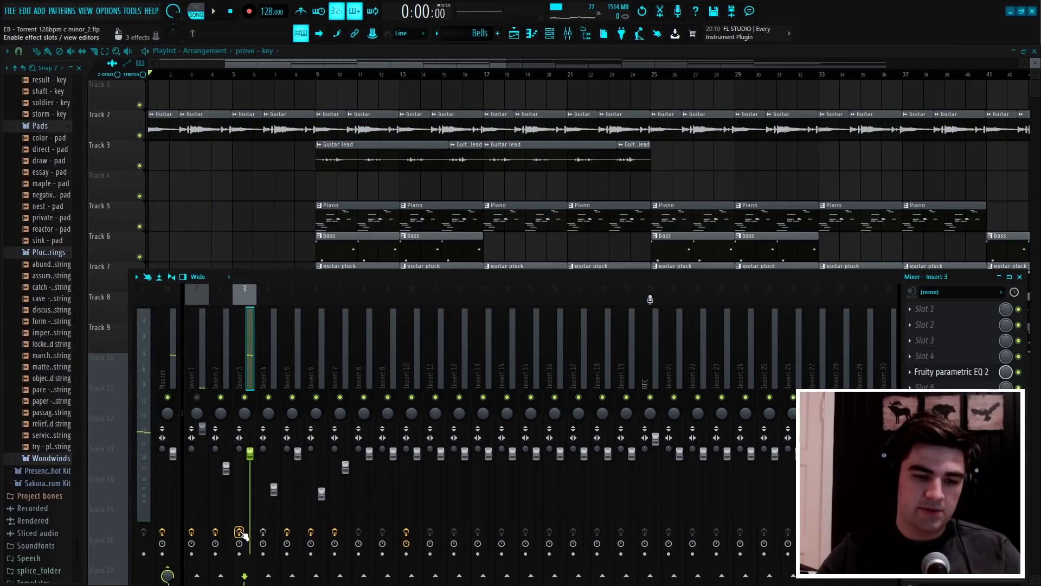
pyautogui.press('space')
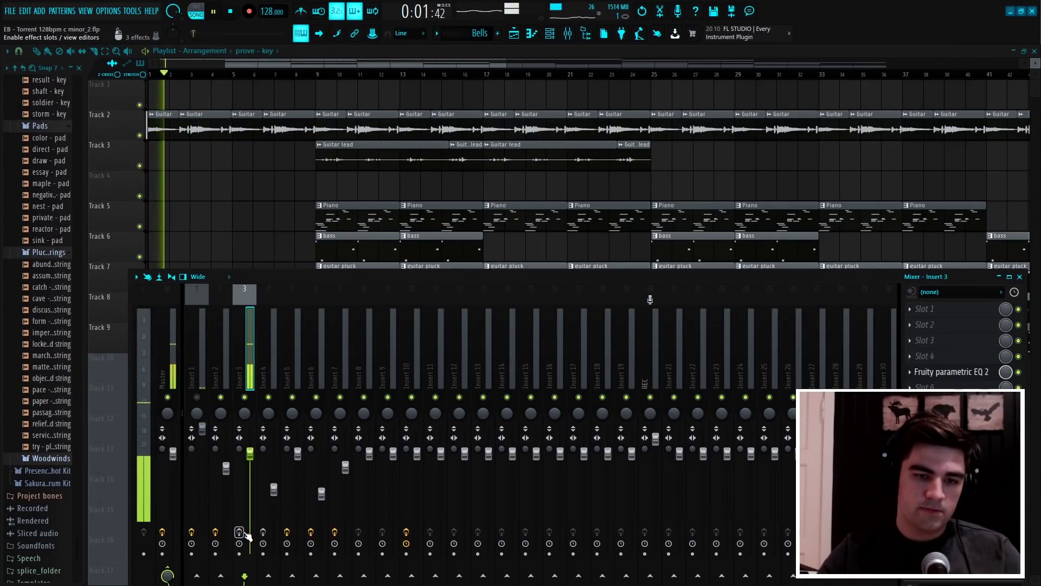
pyautogui.press('space')
pyautogui.press('space')
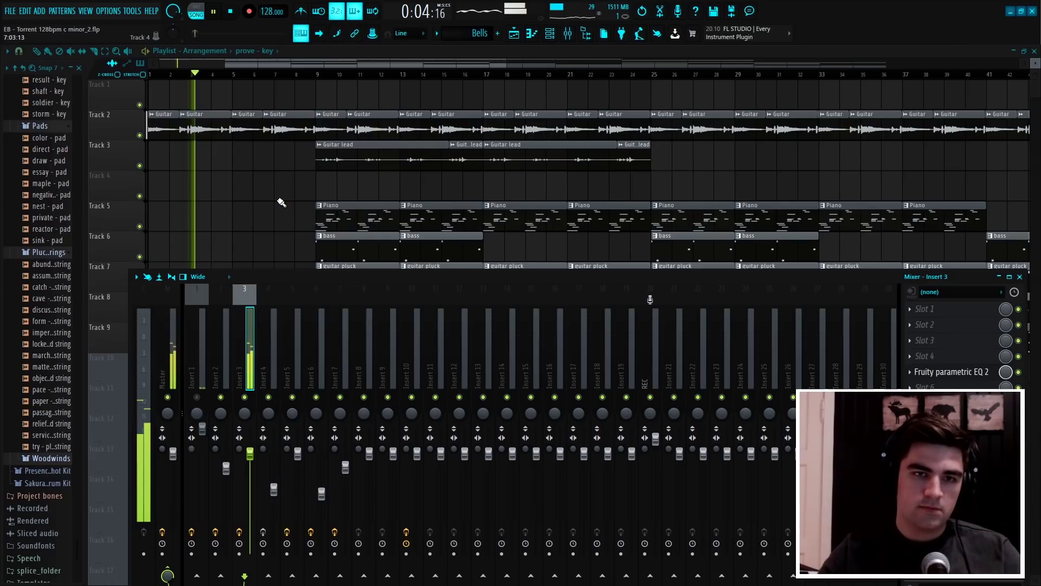
# Close the mixer, solo Track 3 and play the guitar lead from bar 9
pyautogui.press('F9')
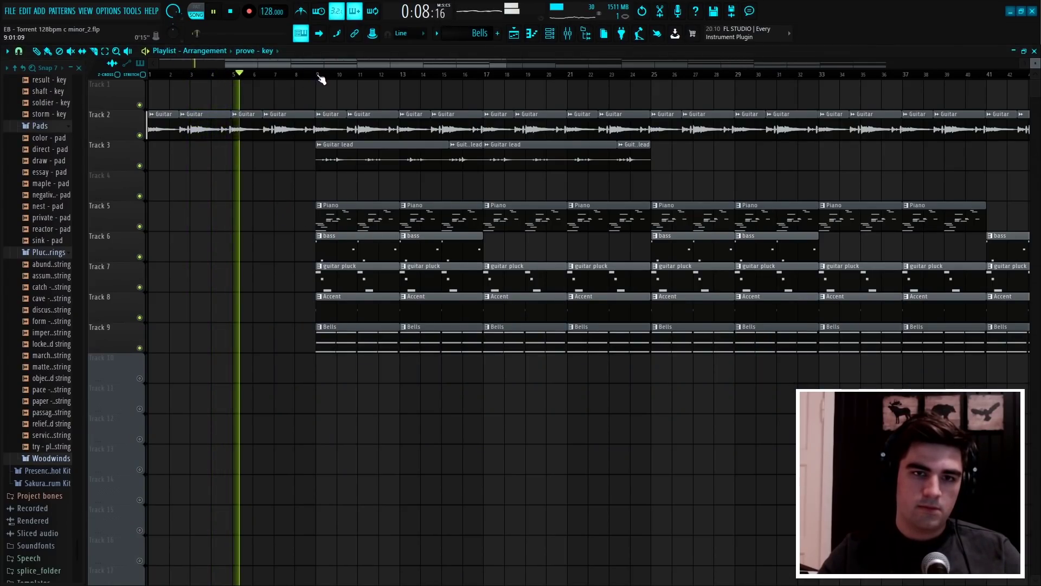
pyautogui.press('space')
pyautogui.scroll(3, 325, 79)
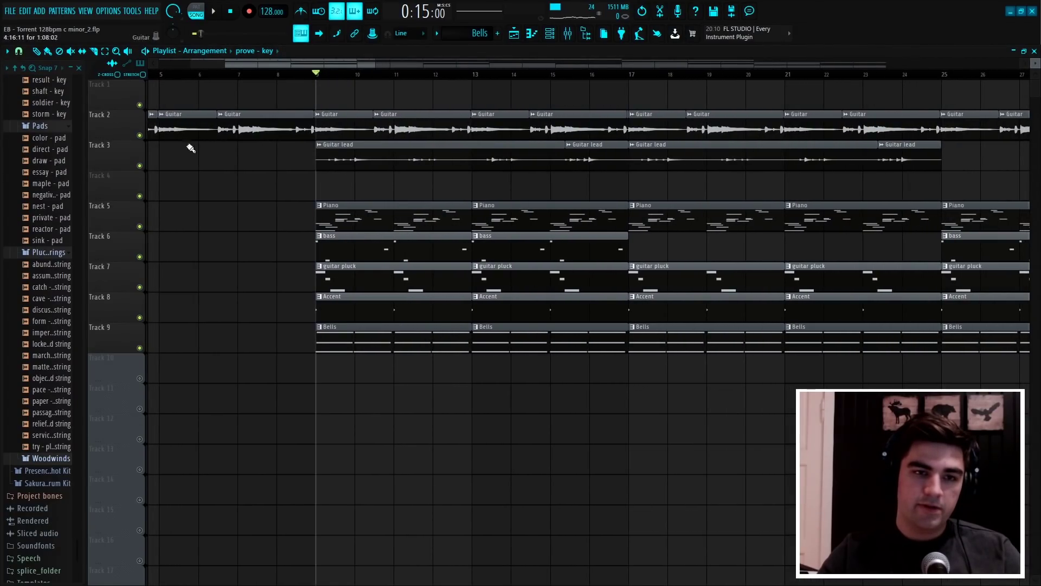
pyautogui.rightClick(143, 167)
pyautogui.press('space')
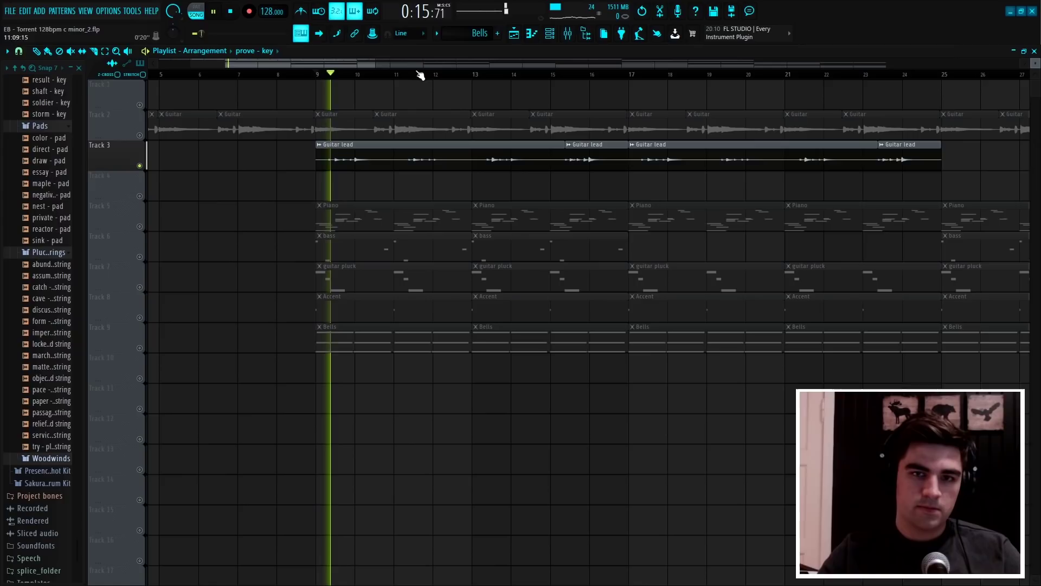
pyautogui.scroll(-5, 420, 75)
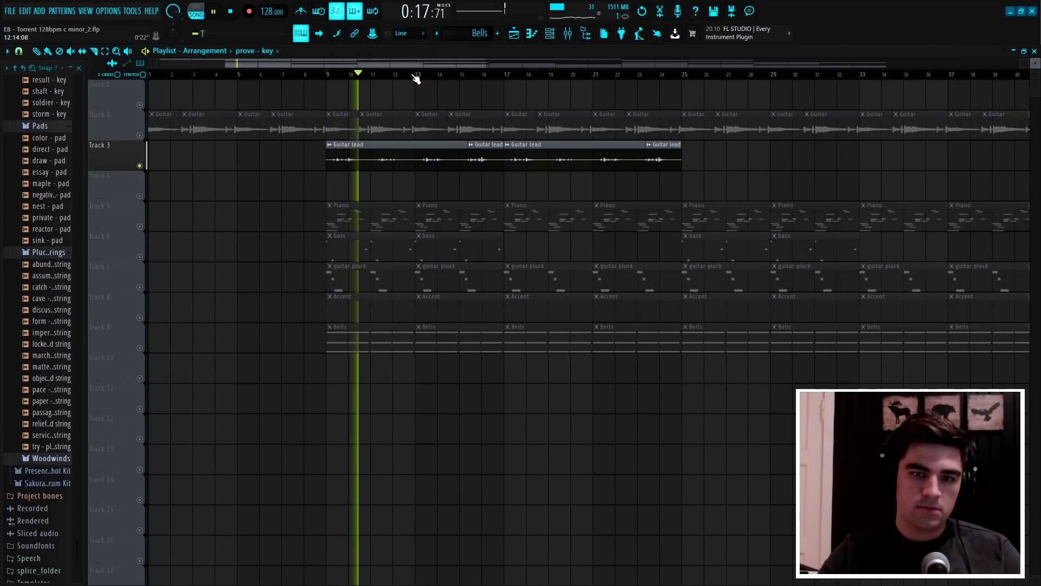
# Unmute Track 2 and play the guitar and guitar lead together from around bar 15
pyautogui.click(139, 135)
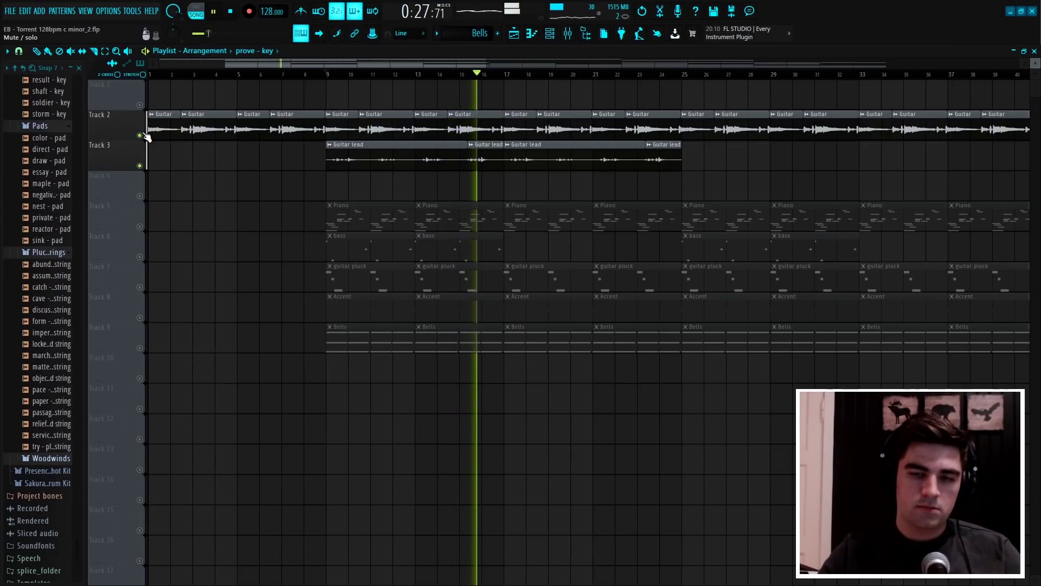
pyautogui.press('space')
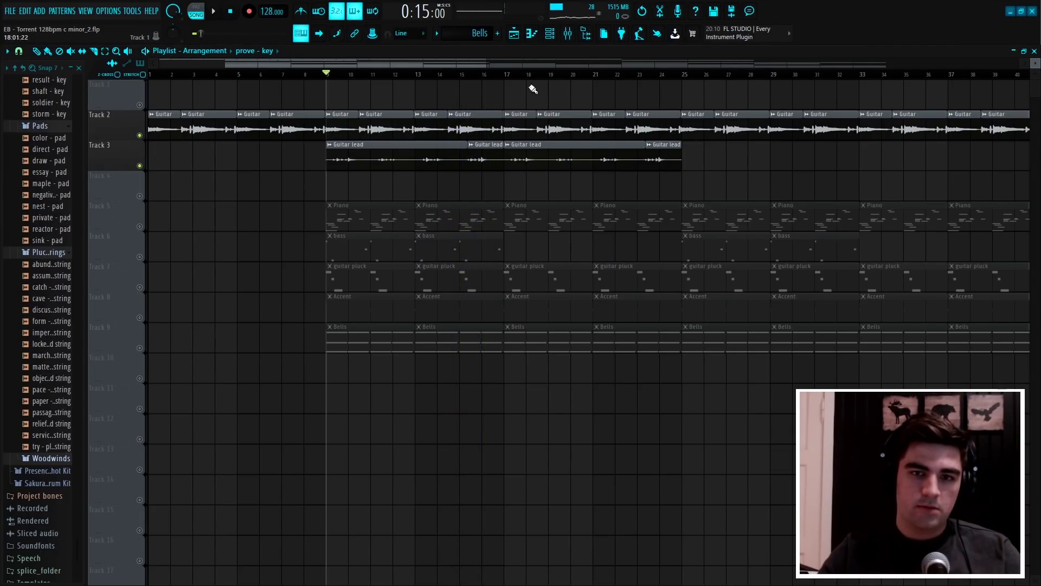
pyautogui.scroll(2, 507, 77)
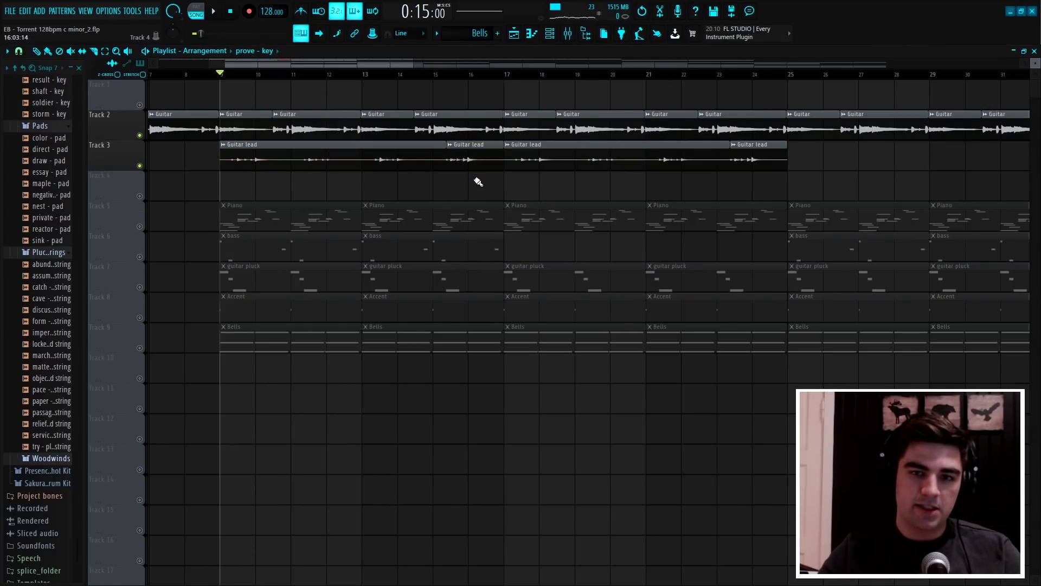
pyautogui.click(444, 77)
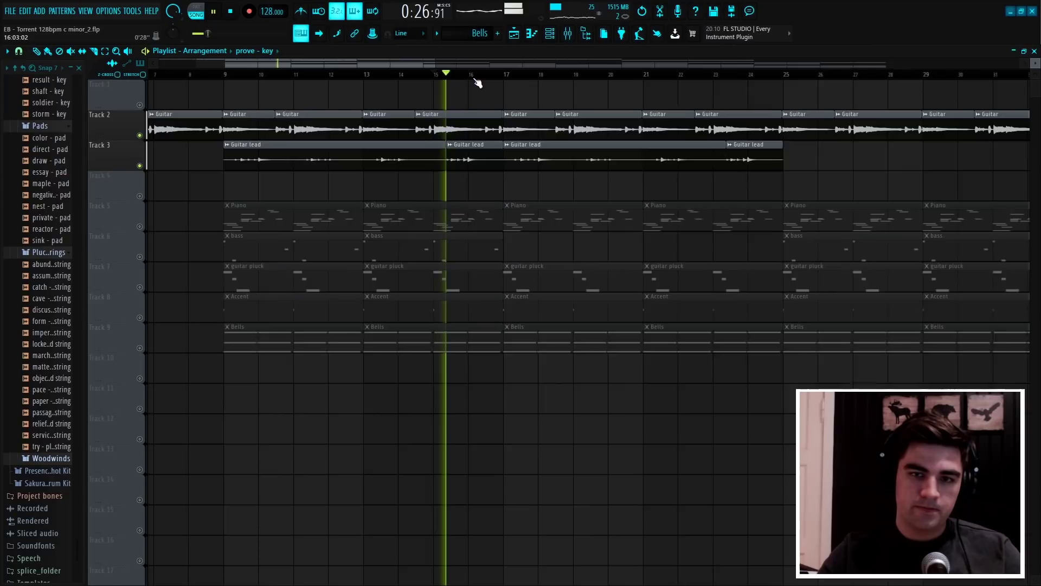
pyautogui.scroll(-2, 478, 80)
pyautogui.scroll(-1, 481, 81)
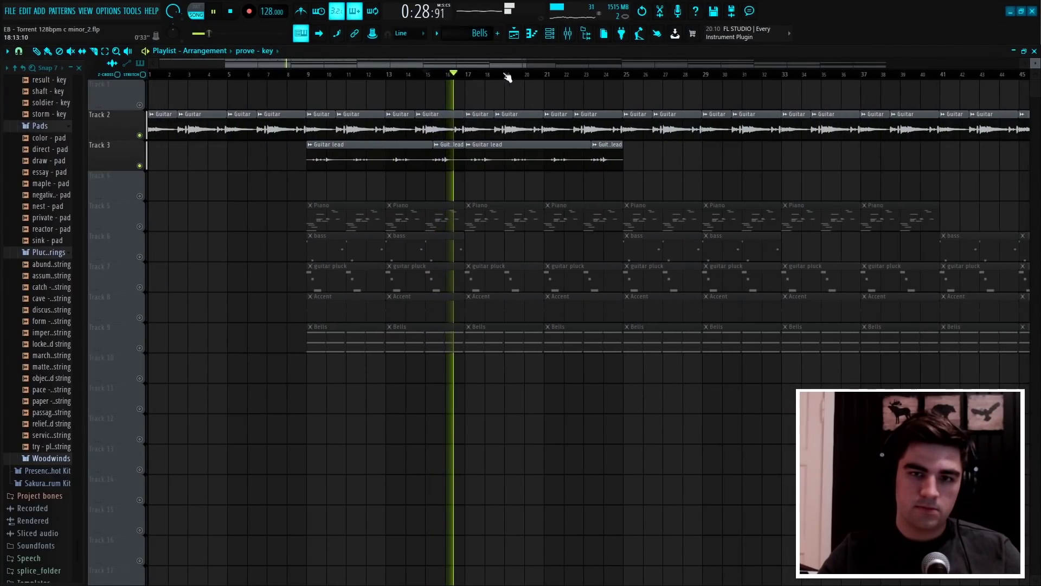
# Open the mixer and inspect the Fruity parametric EQ 2 and Fruity PanOMatic settings on Insert 7
pyautogui.click(569, 34)
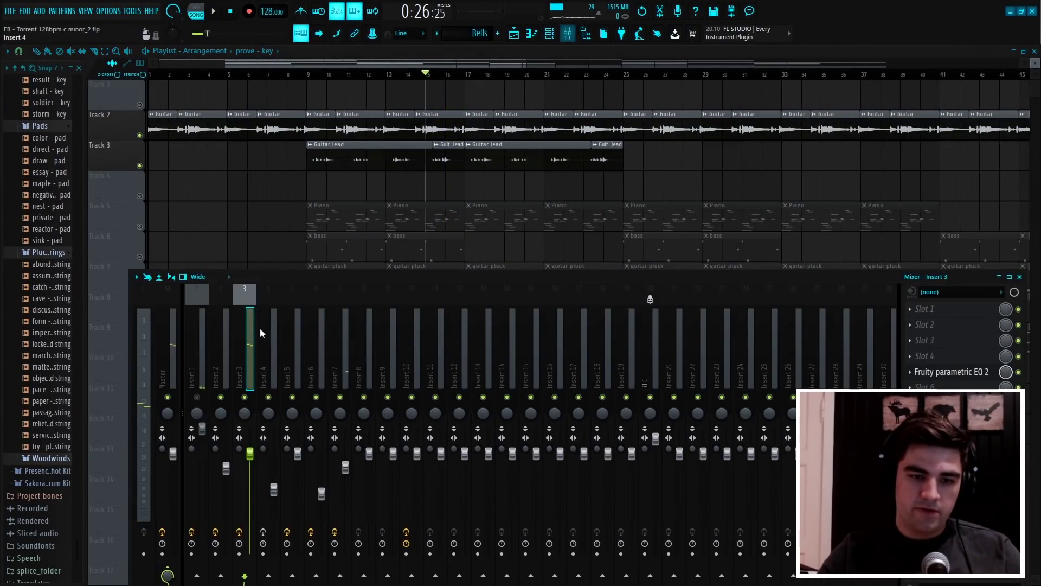
pyautogui.press('space')
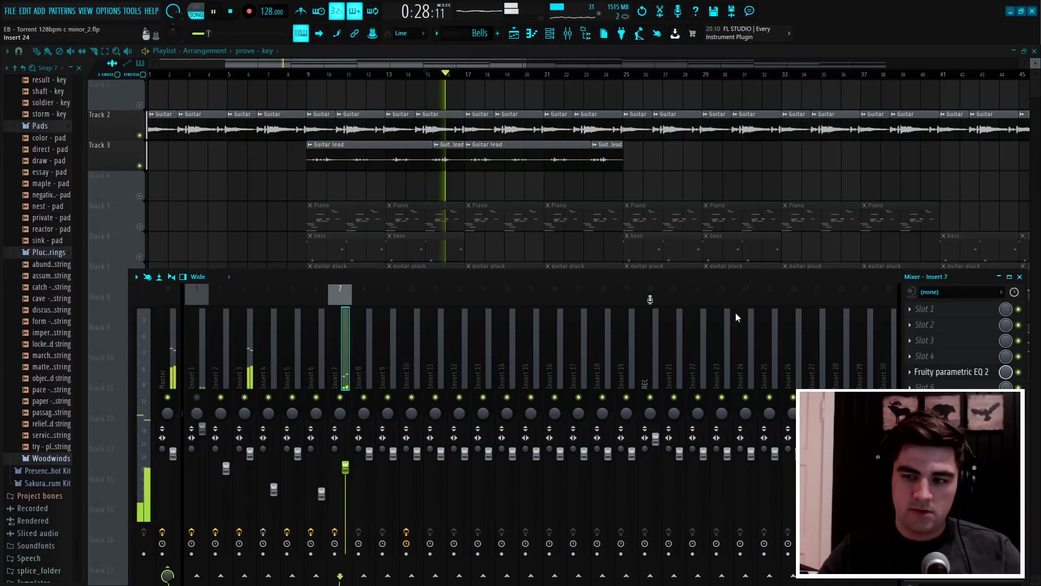
pyautogui.click(971, 373)
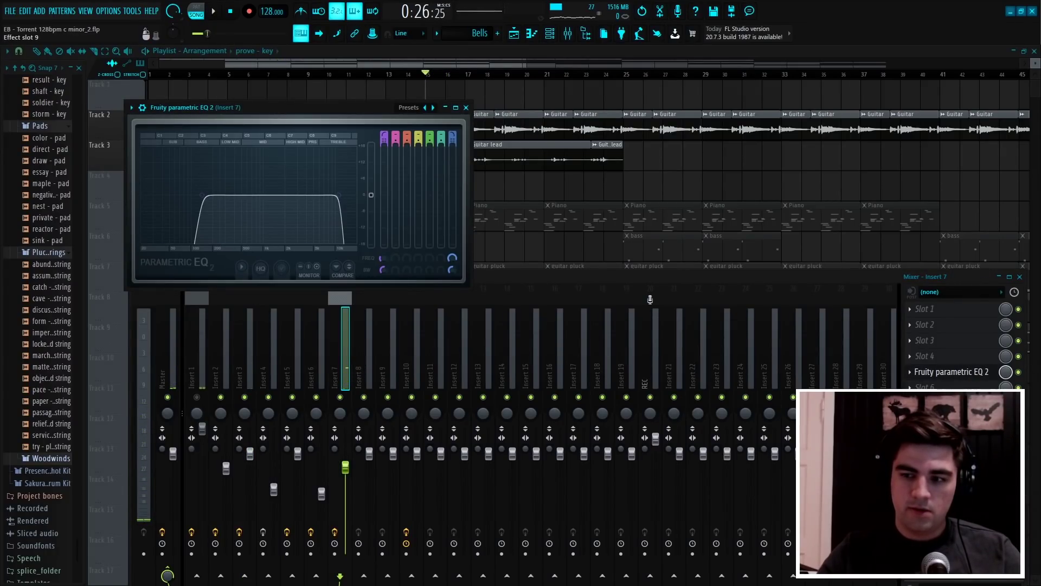
pyautogui.click(954, 435)
pyautogui.click(955, 435)
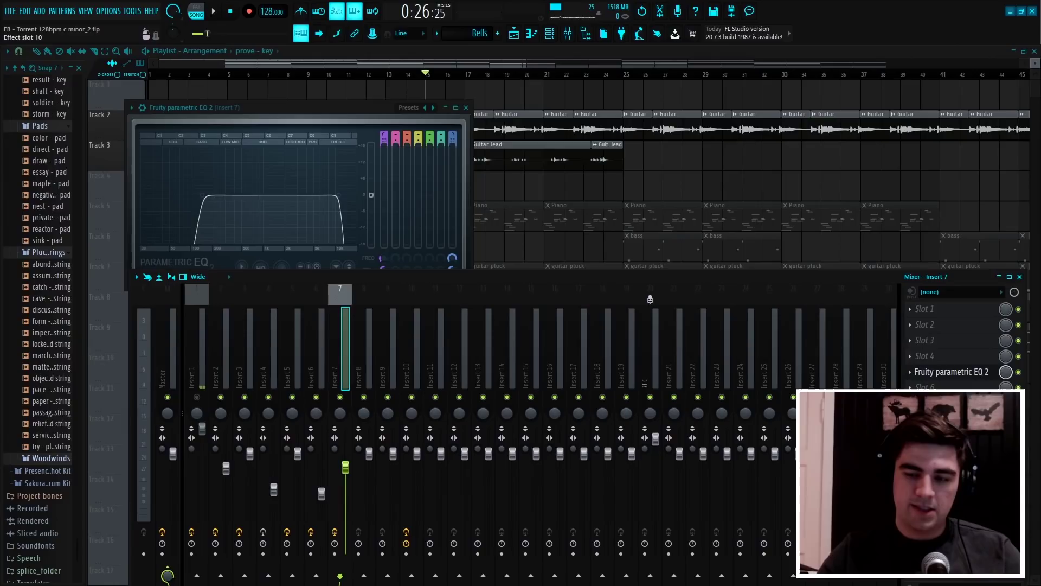
pyautogui.click(954, 450)
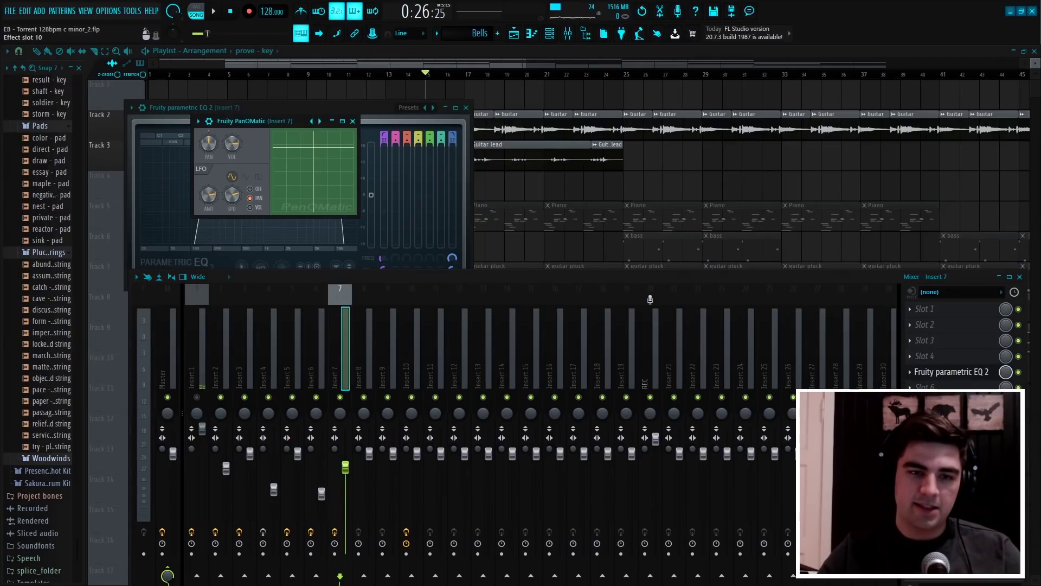
pyautogui.click(353, 122)
# Return to the playlist and replay both guitar tracks from around bar 15
pyautogui.rightClick(666, 165)
pyautogui.press('space')
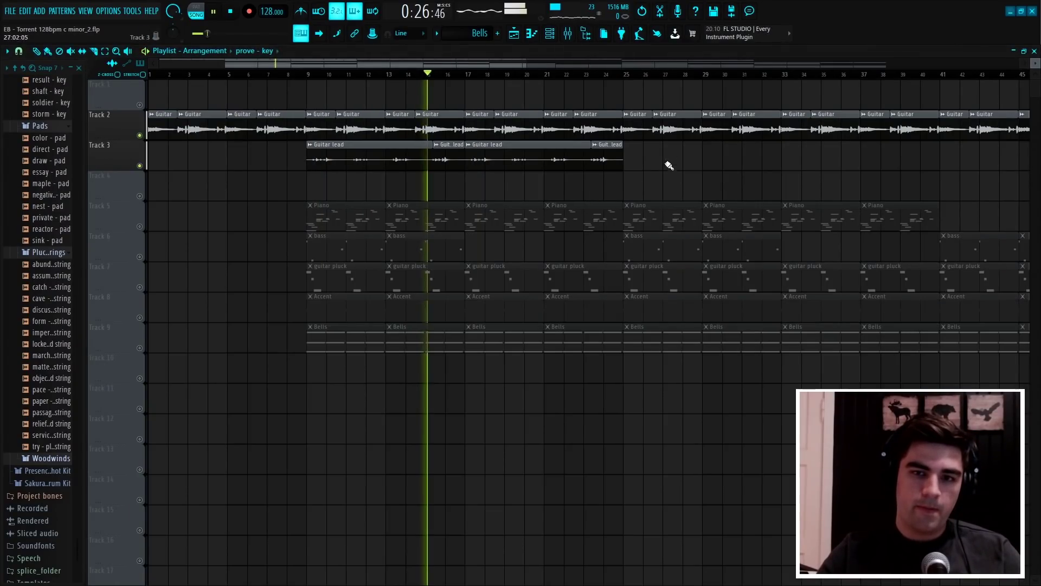
pyautogui.scroll(-1, 521, 78)
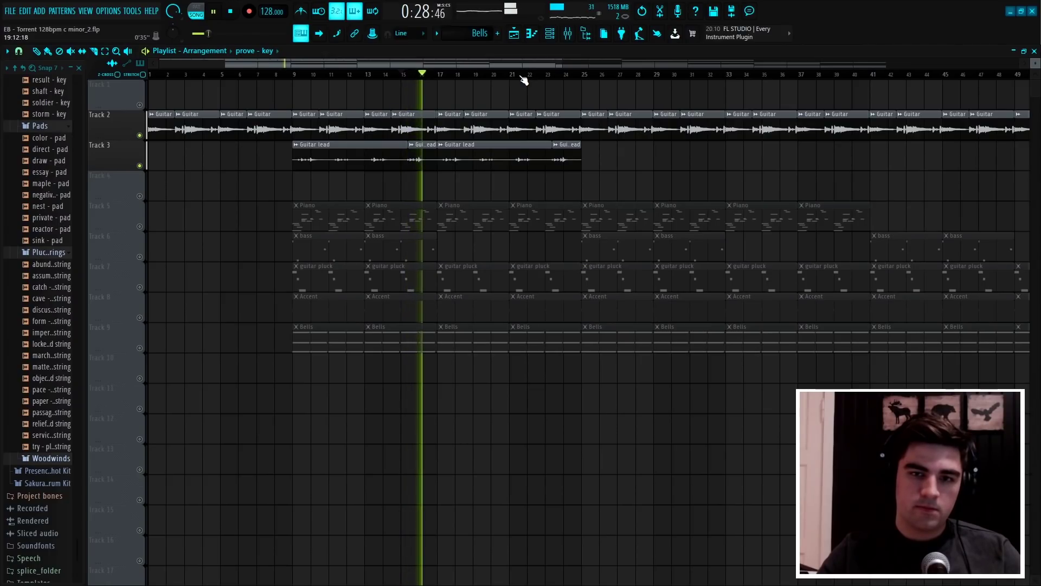
pyautogui.scroll(-1, 523, 80)
pyautogui.scroll(-1, 523, 80)
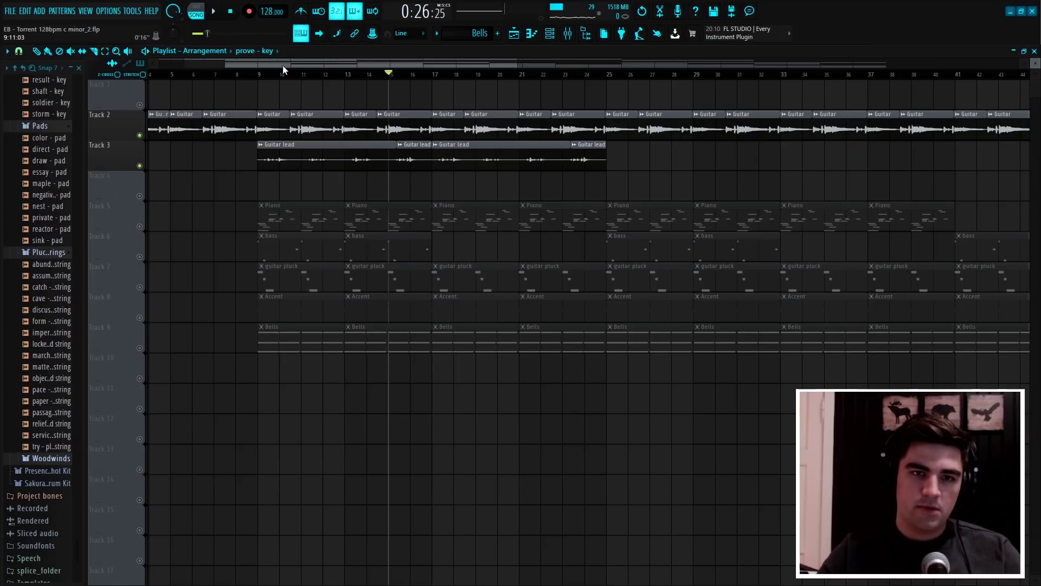
# Unmute Tracks 4 and 5 and inspect the Noire Pure piano in the first Kontakt channel
pyautogui.hscroll(-1, 283, 66)
pyautogui.click(140, 227)
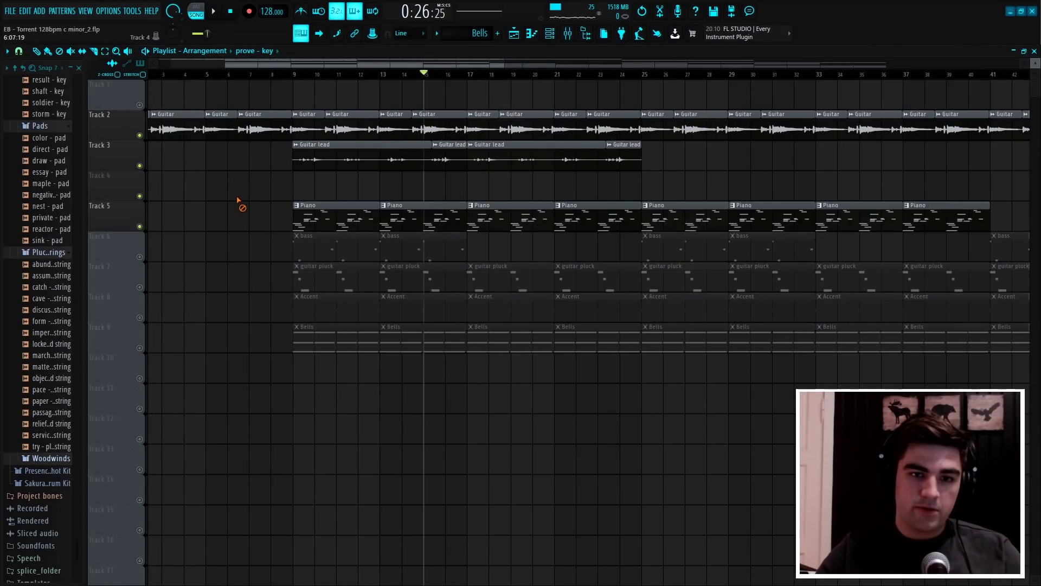
pyautogui.scroll(-5, 409, 80)
pyautogui.press('F6')
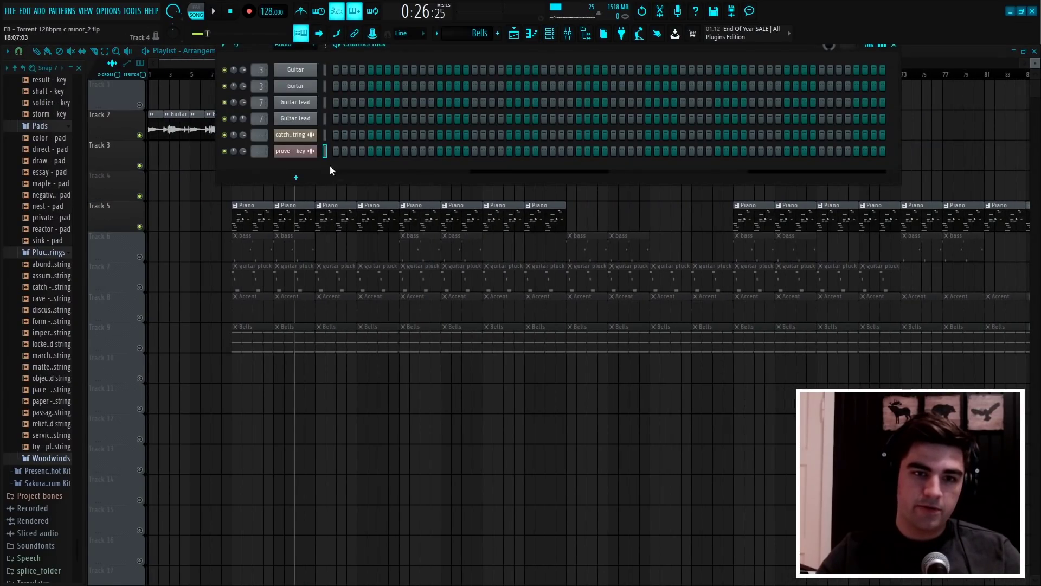
pyautogui.click(293, 44)
pyautogui.click(296, 56)
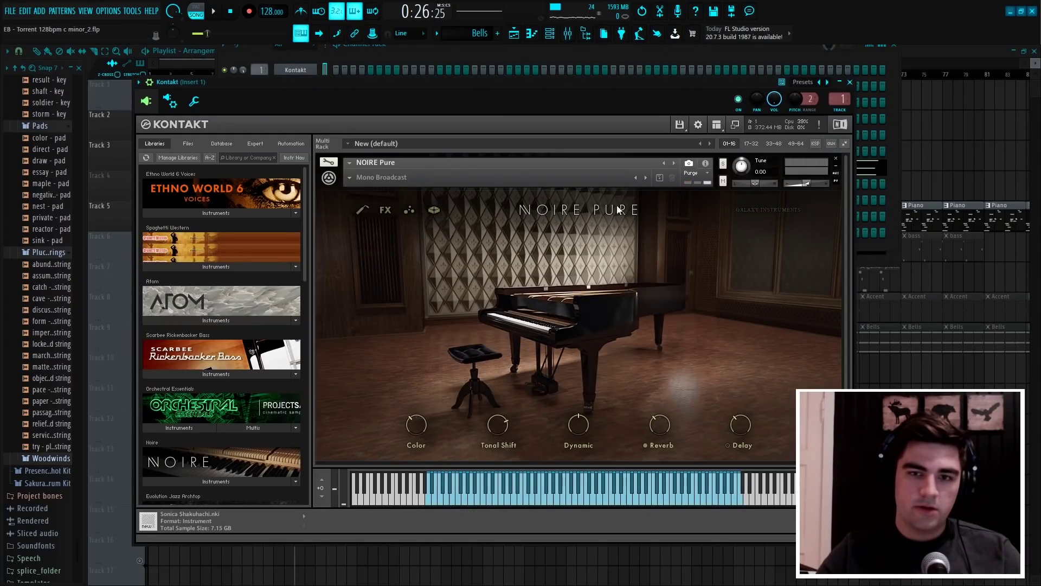
pyautogui.click(851, 83)
# Open the Piano pattern from Track 5 in the piano roll and play its opening notes
pyautogui.rightClick(300, 164)
pyautogui.click(328, 167)
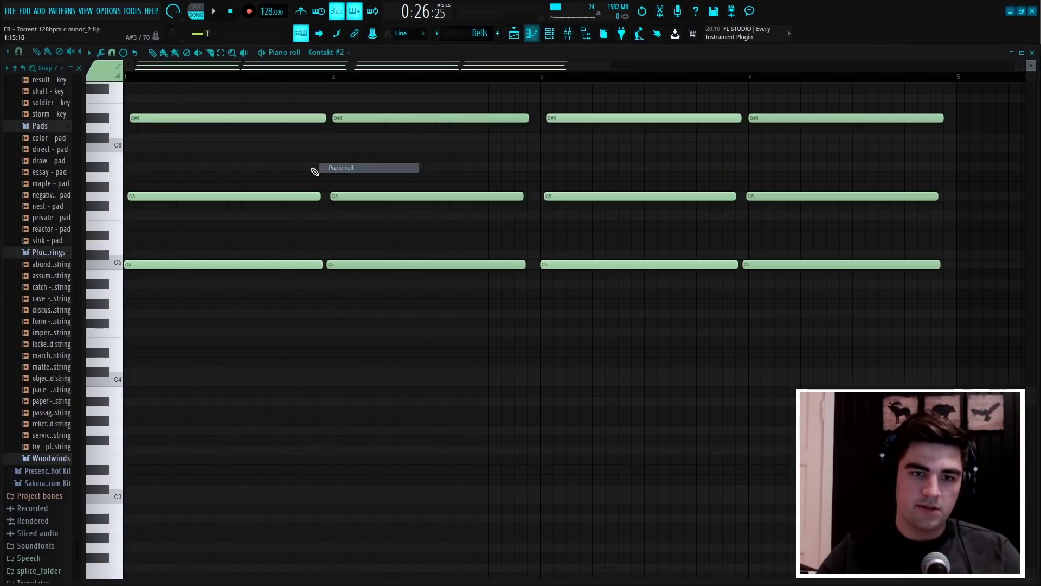
pyautogui.click(512, 37)
pyautogui.doubleClick(245, 208)
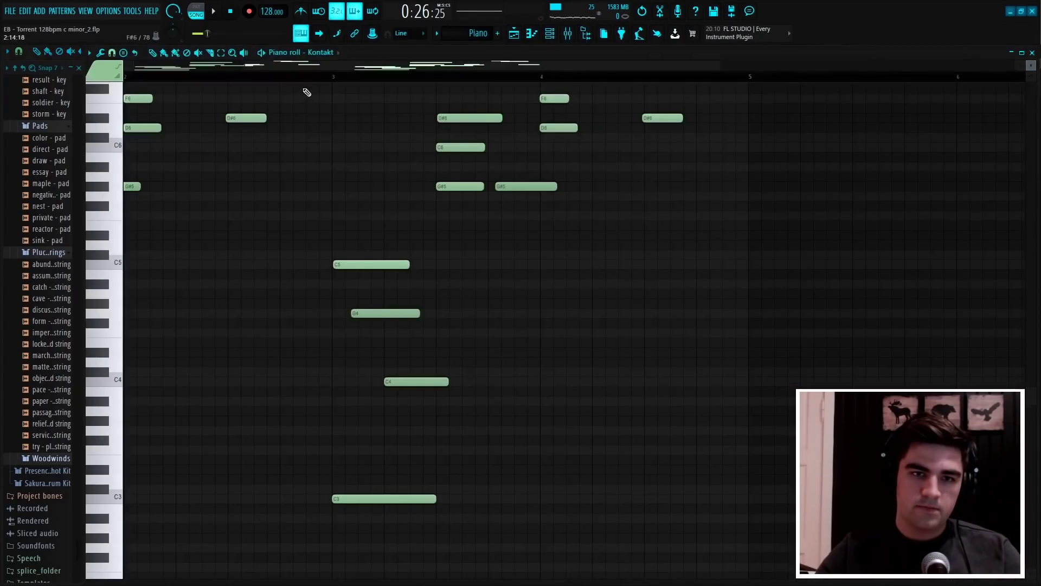
pyautogui.press('space')
pyautogui.scroll(3, 348, 130)
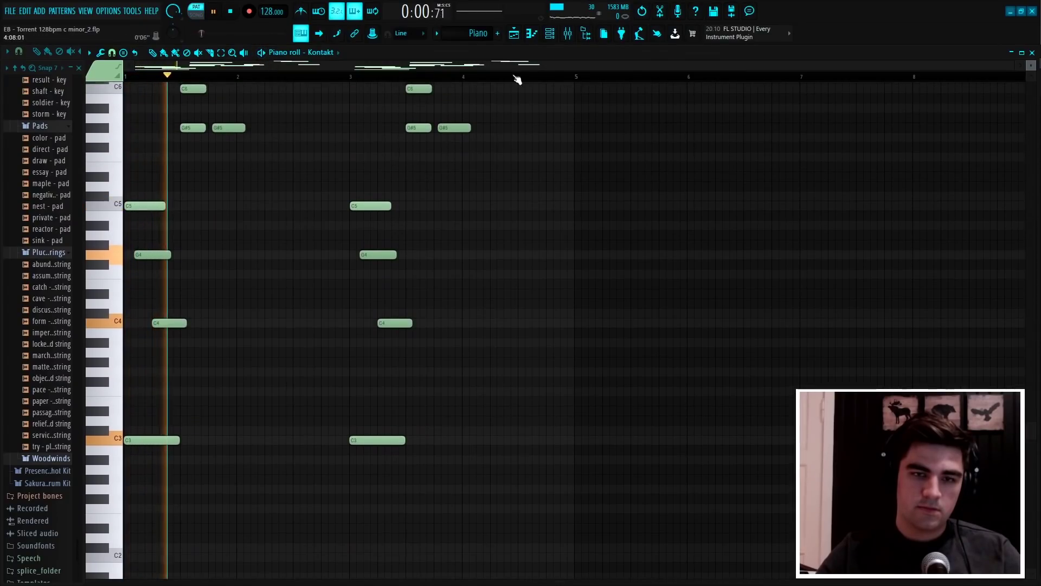
pyautogui.press('space')
# Play the Piano pattern in full and examine its notes from the low octaves up to the highest ones
pyautogui.click(551, 35)
pyautogui.click(568, 33)
pyautogui.click(202, 85)
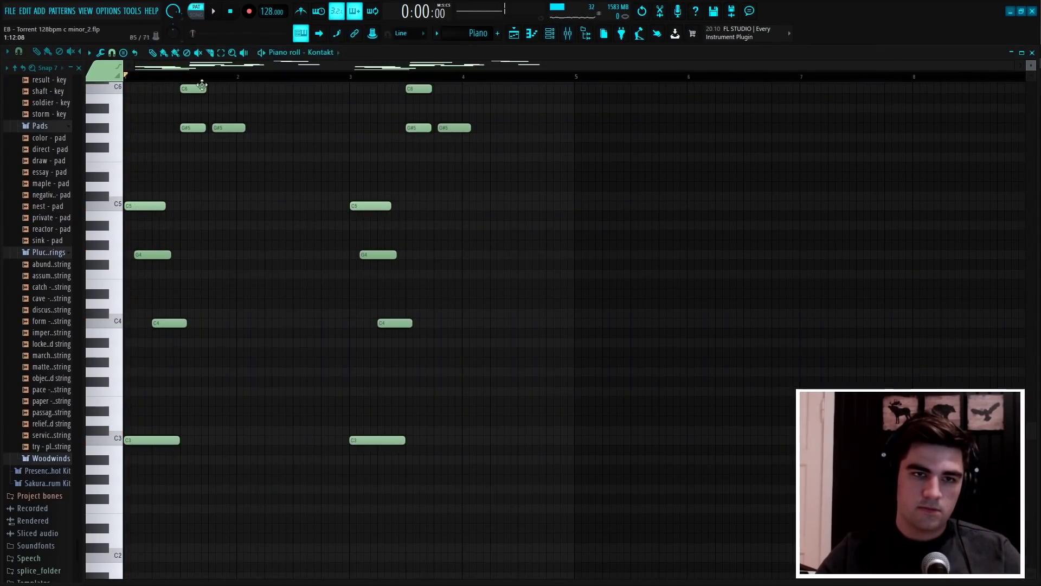
pyautogui.press('space')
pyautogui.scroll(6, 389, 157)
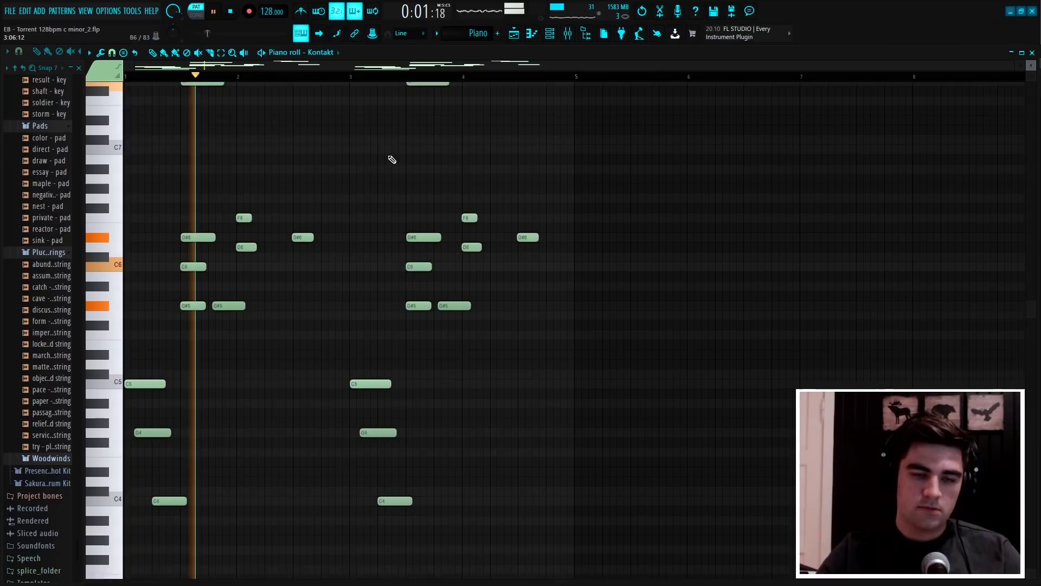
pyautogui.scroll(4, 488, 172)
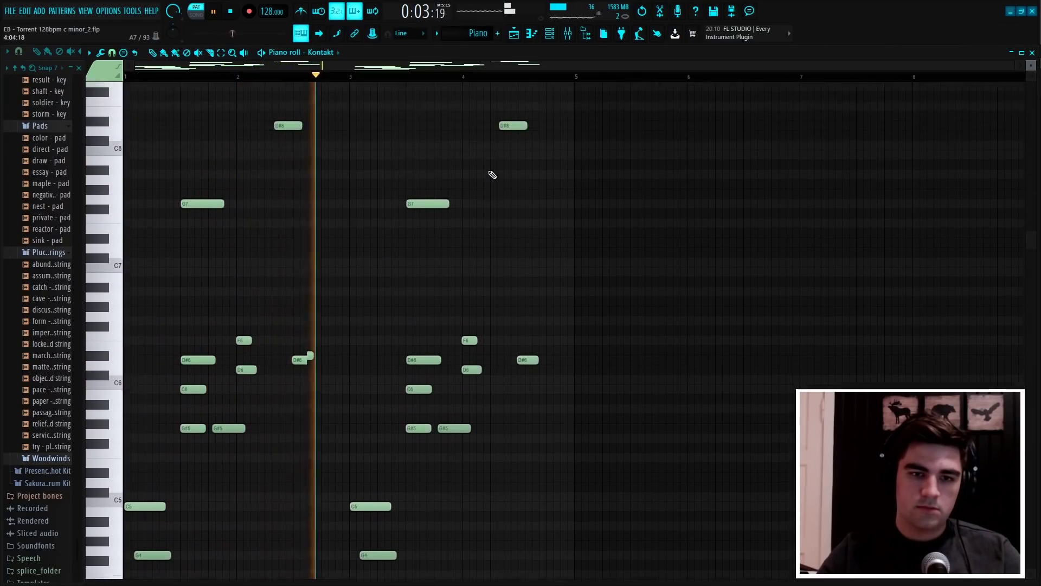
pyautogui.scroll(-1, 628, 207)
pyautogui.scroll(2, 635, 202)
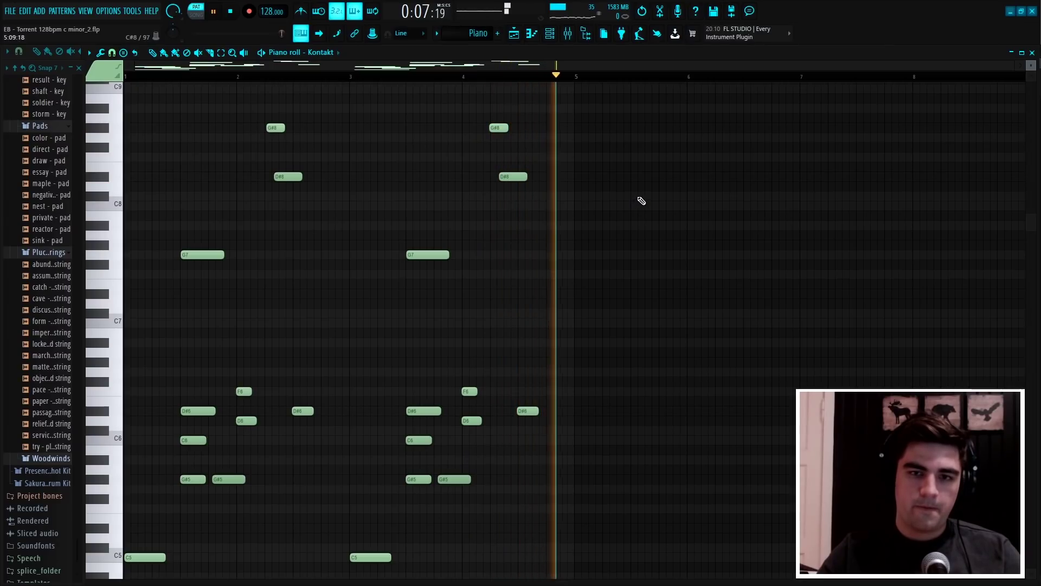
pyautogui.scroll(-4, 645, 195)
pyautogui.scroll(-12, 645, 194)
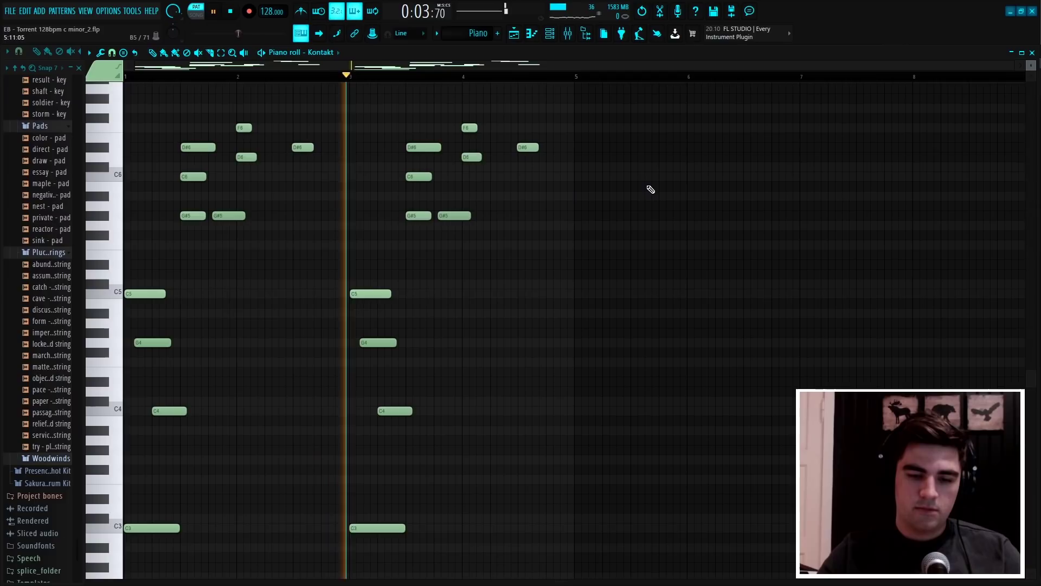
pyautogui.press('space')
pyautogui.scroll(-5, 649, 198)
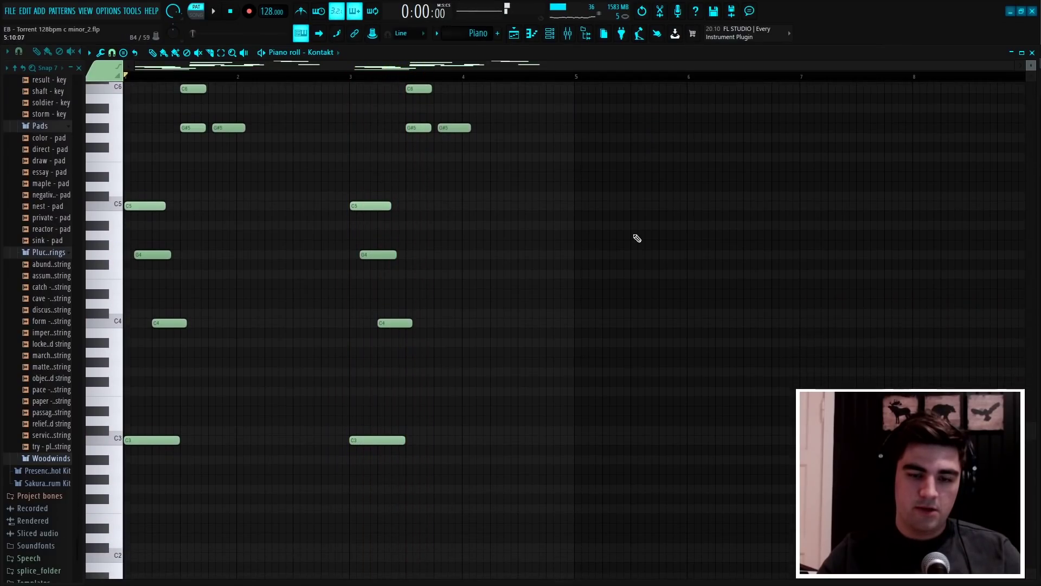
pyautogui.moveTo(760, 512); pyautogui.dragTo(124, 81)
pyautogui.hotkey('ctrl', 'd')
pyautogui.scroll(-11, 683, 251)
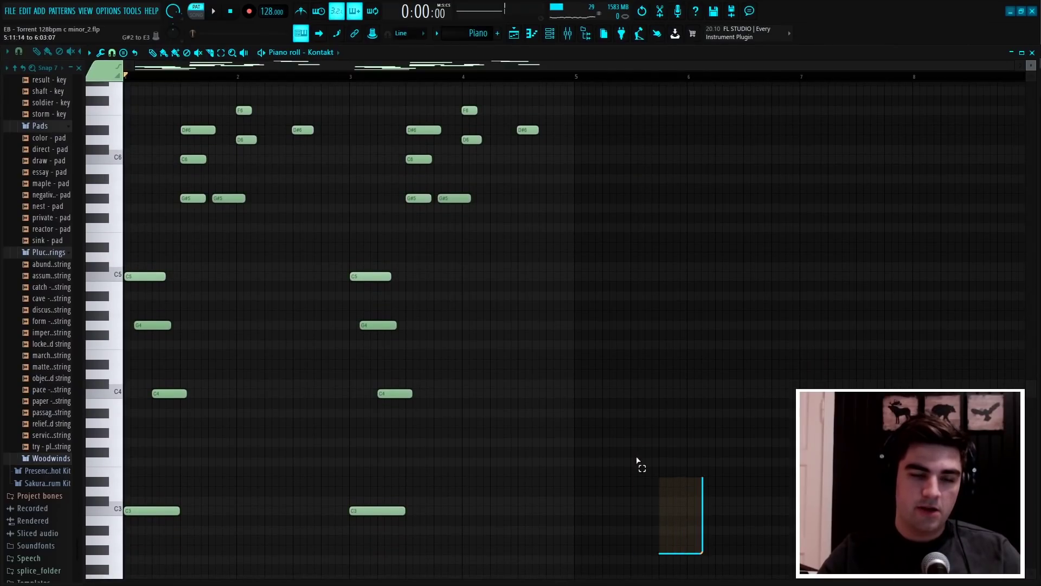
pyautogui.moveTo(637, 460); pyautogui.dragTo(124, 97)
pyautogui.hotkey('ctrl', 'd')
pyautogui.scroll(-1, 280, 240)
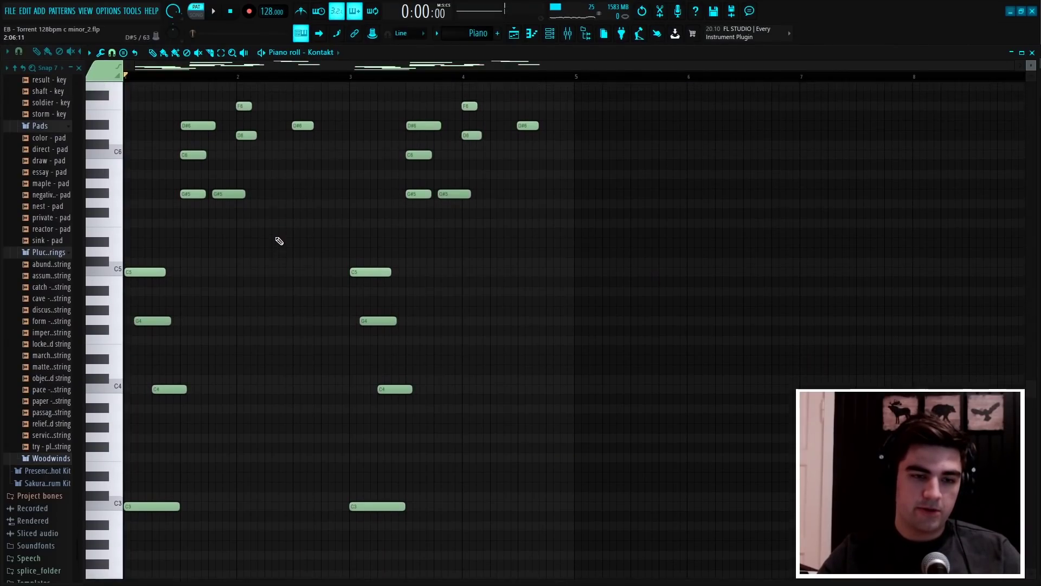
# Play the start of the Piano pattern and examine its notes from C3 up through G7
pyautogui.scroll(1, 304, 249)
pyautogui.press('space')
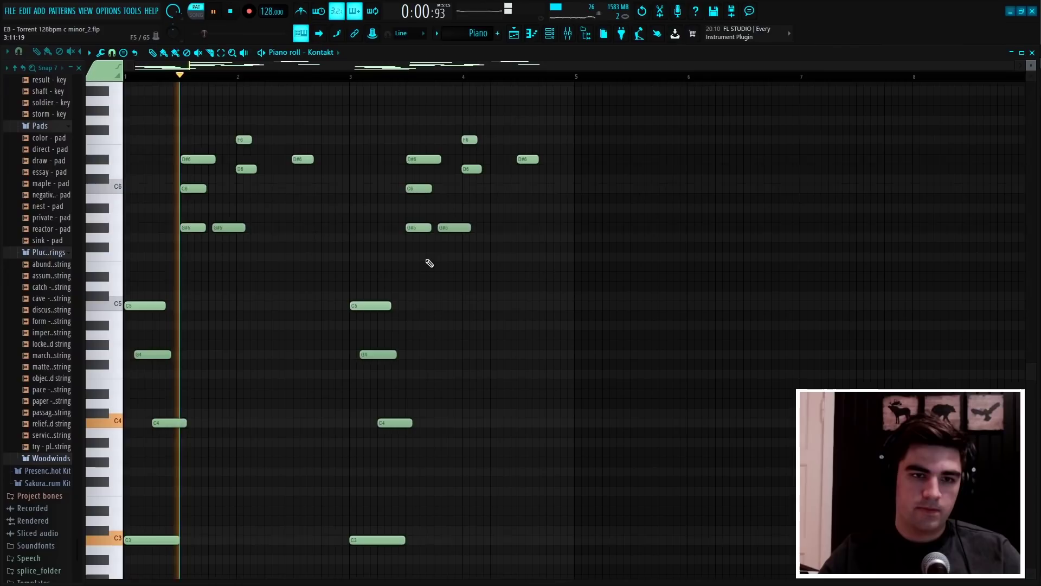
pyautogui.scroll(2, 430, 263)
pyautogui.press('space')
pyautogui.scroll(3, 378, 249)
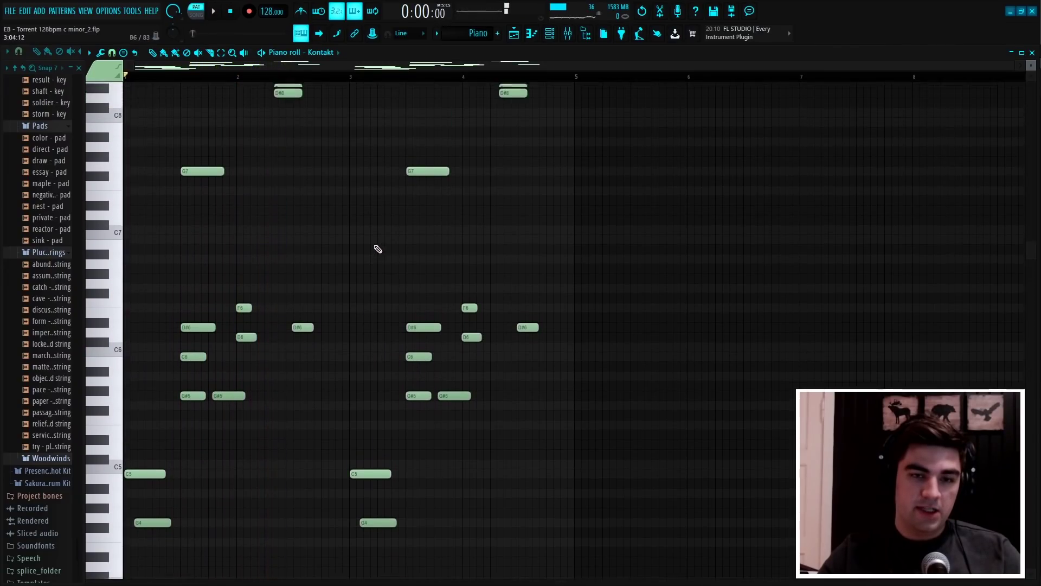
pyautogui.scroll(1, 377, 249)
pyautogui.scroll(-1, 378, 249)
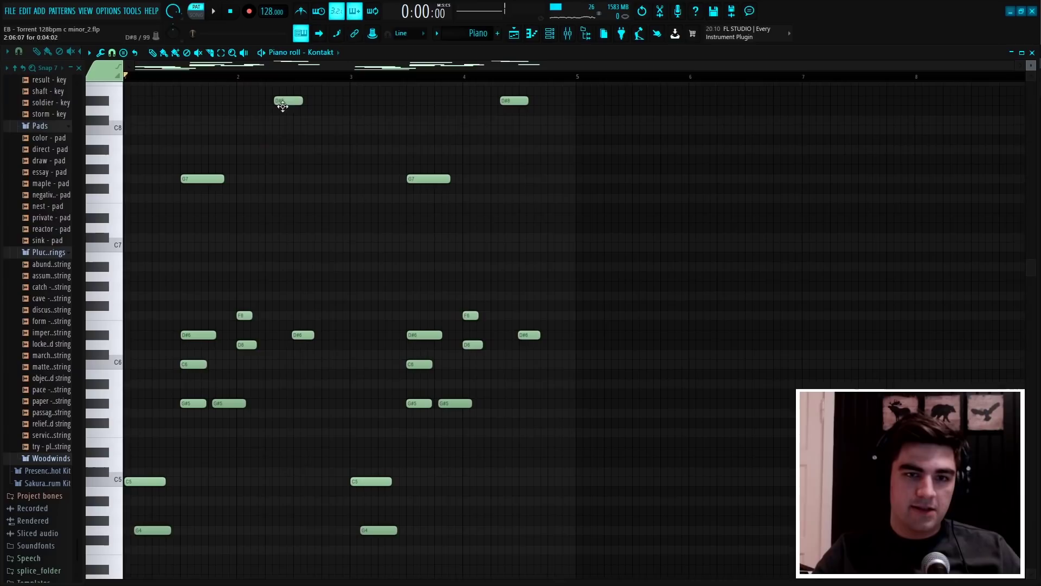
# Play the Piano pattern while examining its highest notes above C8, and return to the playlist
pyautogui.scroll(3, 296, 141)
pyautogui.press('space')
pyautogui.scroll(1, 228, 79)
pyautogui.scroll(2, 274, 83)
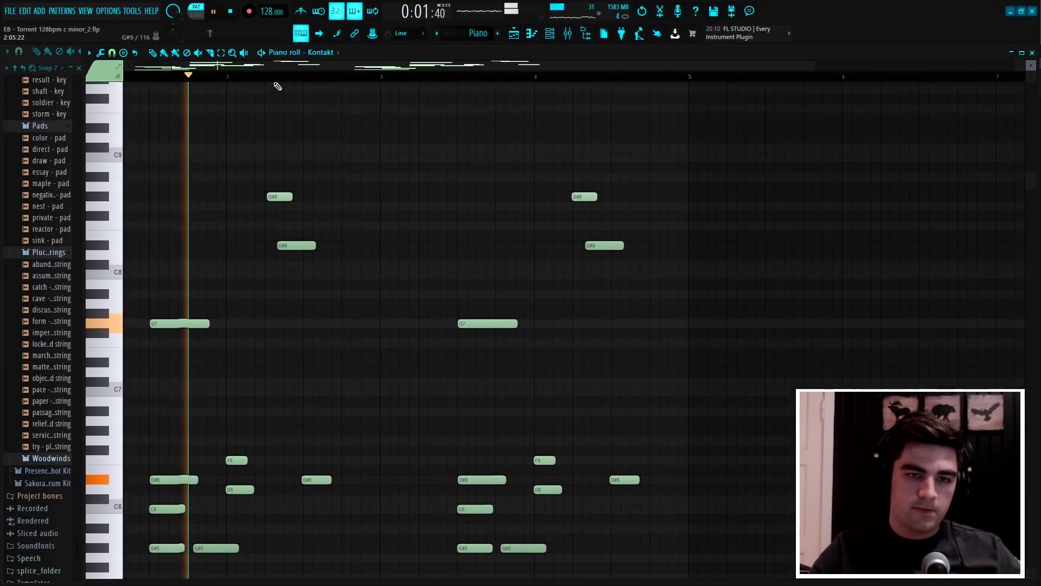
pyautogui.click(568, 33)
pyautogui.press('F9')
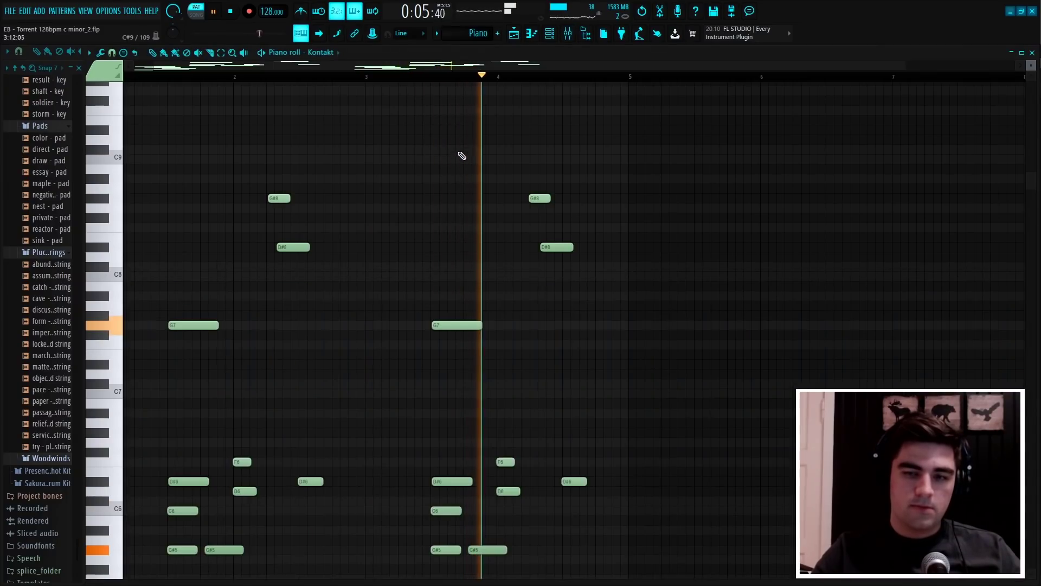
pyautogui.scroll(-1, 558, 77)
pyautogui.scroll(-1, 591, 159)
pyautogui.scroll(-3, 591, 159)
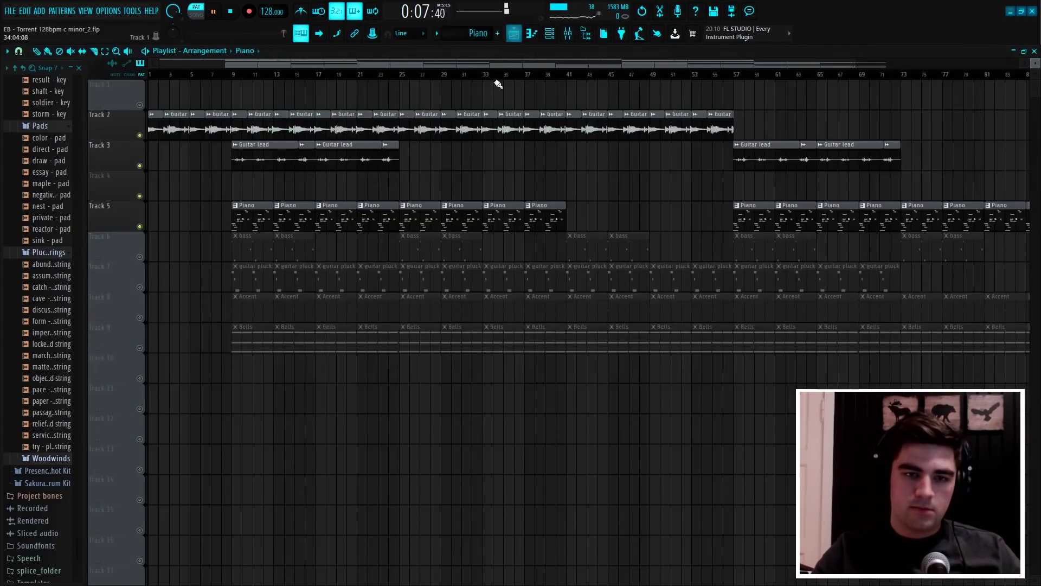
# Inspect the piano's Fruity parametric EQ 2, ValhallaVintageVerb and CLA-3A compressor on mixer Insert 1
pyautogui.press('F9')
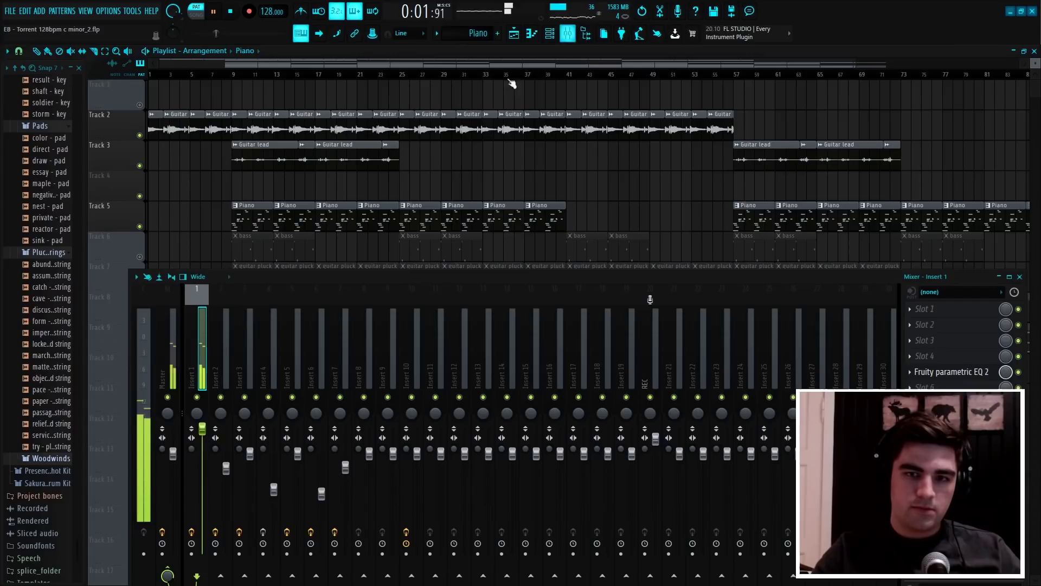
pyautogui.click(982, 375)
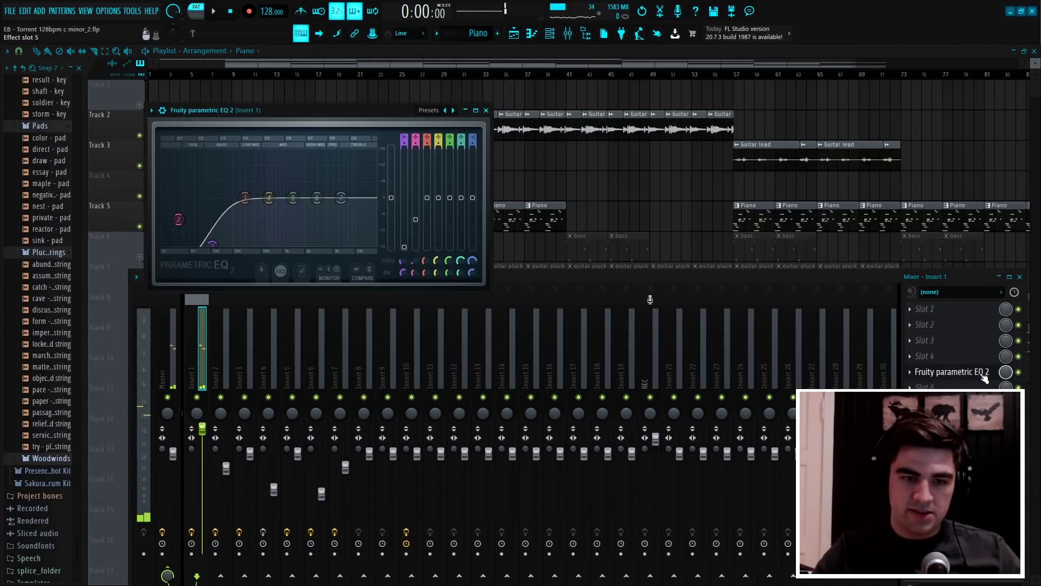
pyautogui.click(957, 419)
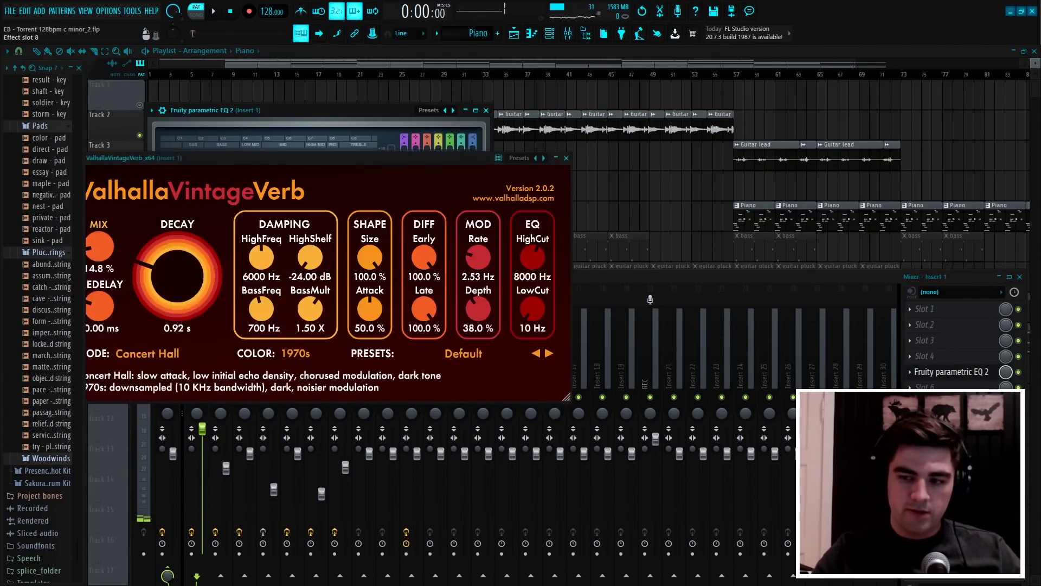
pyautogui.click(566, 158)
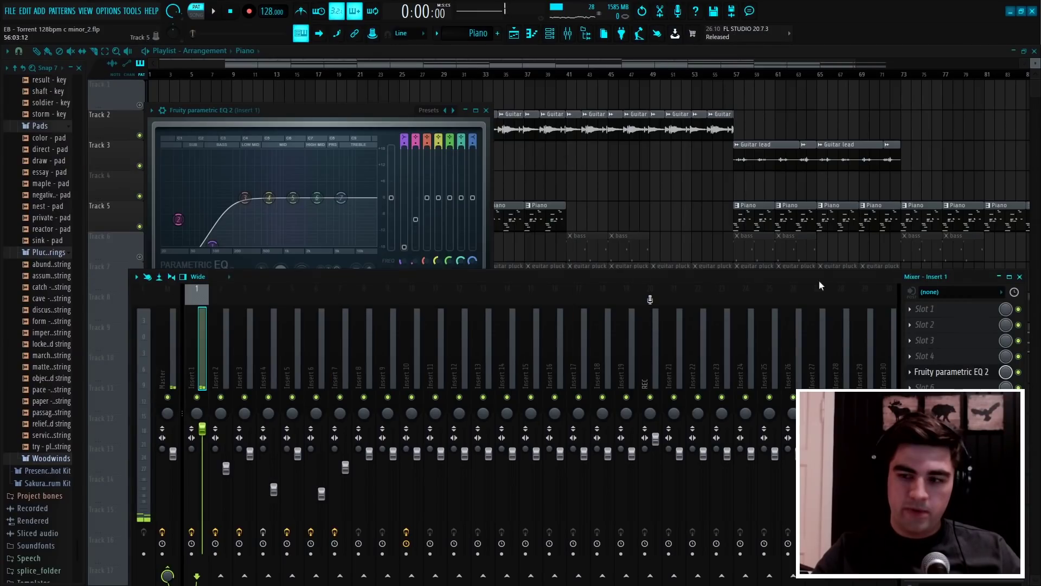
pyautogui.click(958, 434)
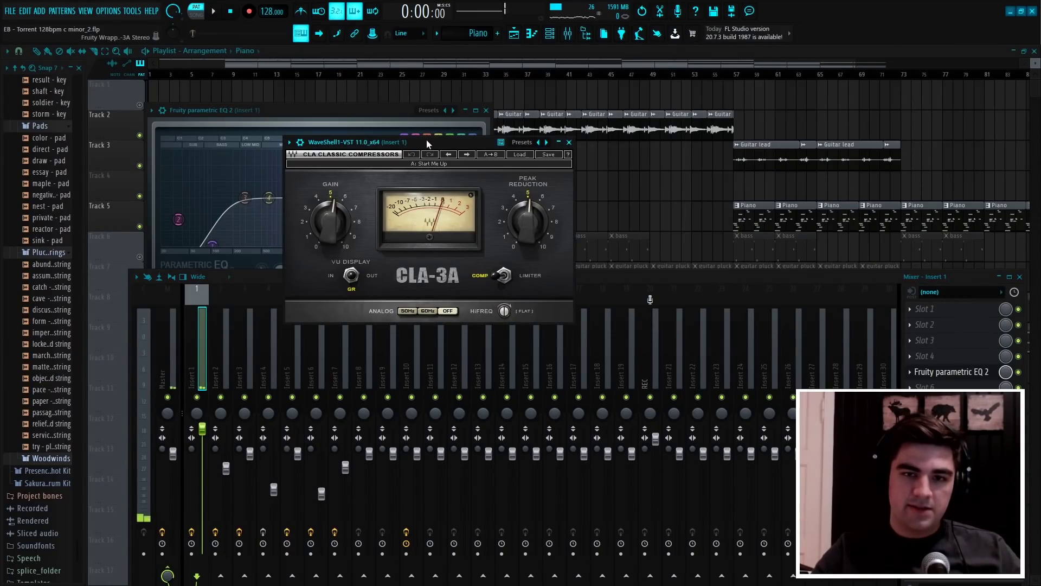
pyautogui.moveTo(428, 143); pyautogui.dragTo(583, 125)
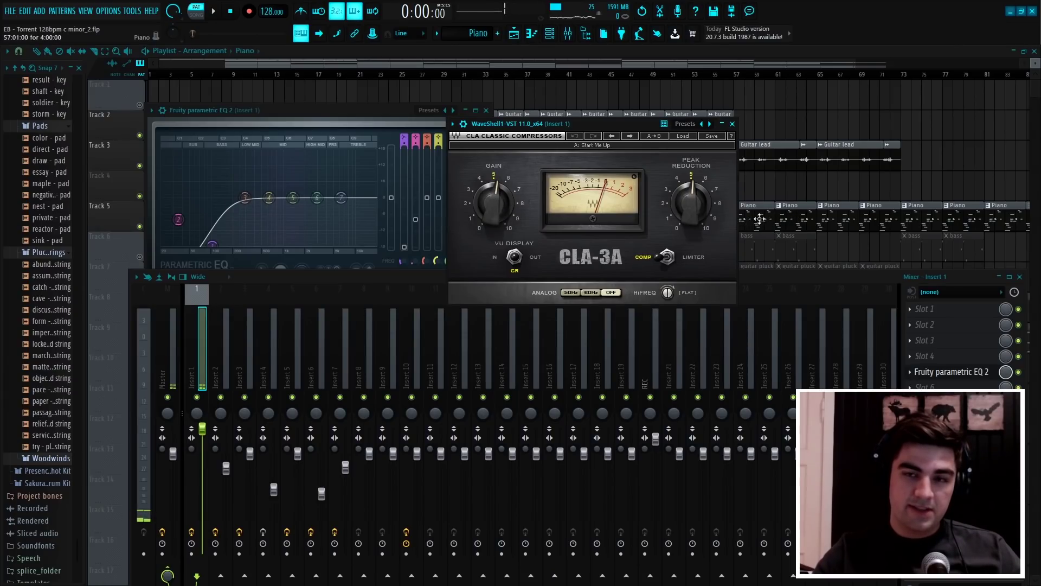
# Reopen the Piano pattern in the piano roll and examine its low and middle notes
pyautogui.click(533, 33)
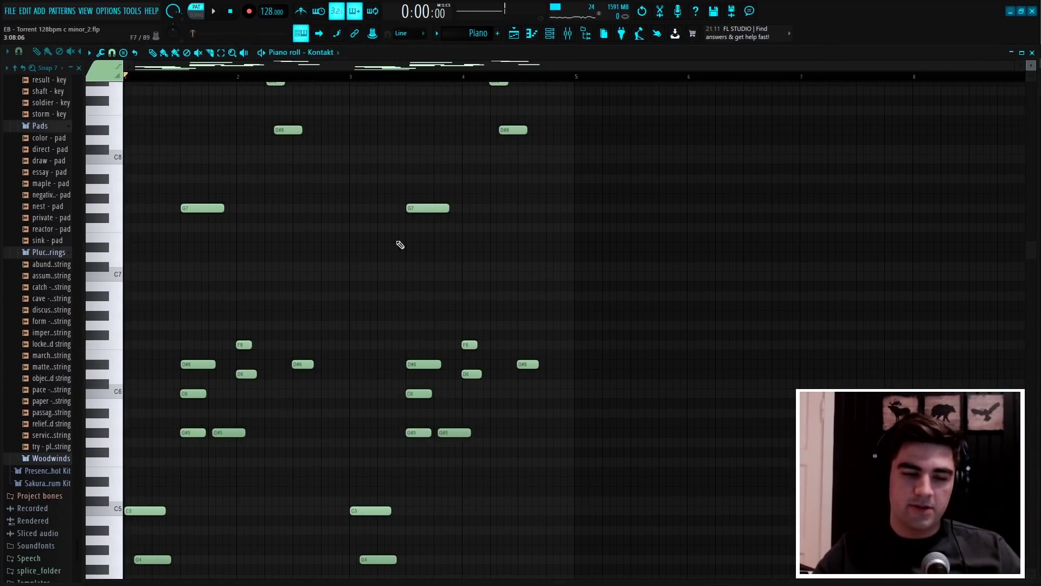
pyautogui.scroll(-4, 496, 253)
pyautogui.scroll(-7, 229, 193)
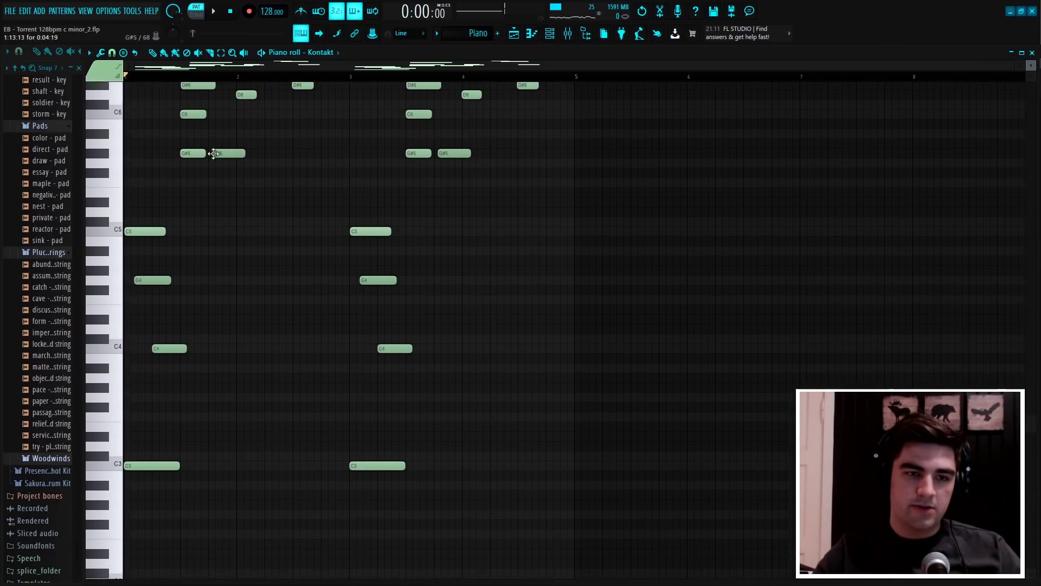
pyautogui.scroll(3, 298, 174)
pyautogui.scroll(2, 302, 184)
pyautogui.scroll(-4, 304, 179)
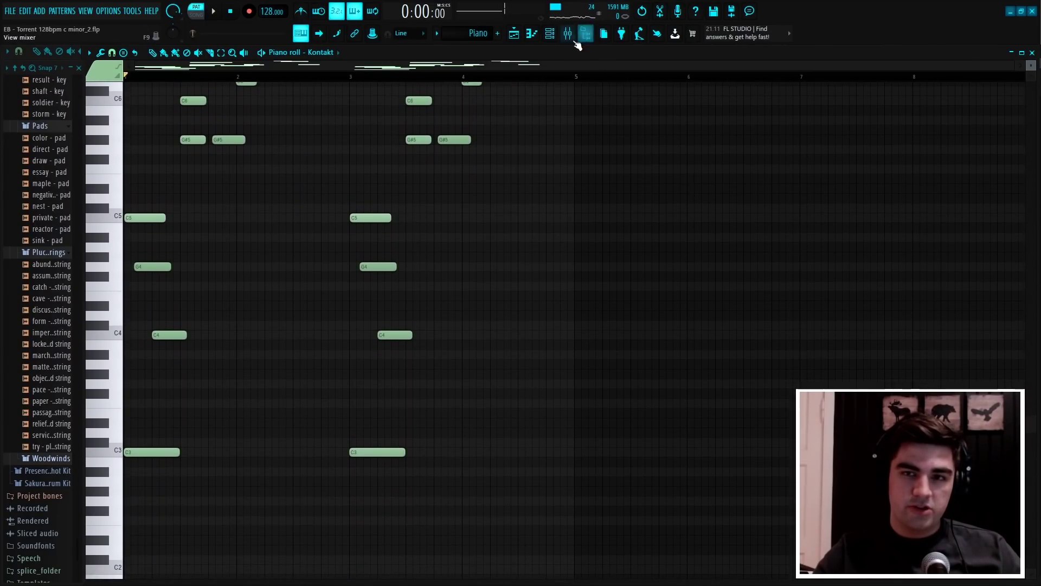
# Select all piano notes, enlarge the Velocity lane to review their velocities, and collapse it and clear the selection
pyautogui.click(568, 33)
pyautogui.press('F9')
pyautogui.moveTo(798, 487); pyautogui.dragTo(130, 83)
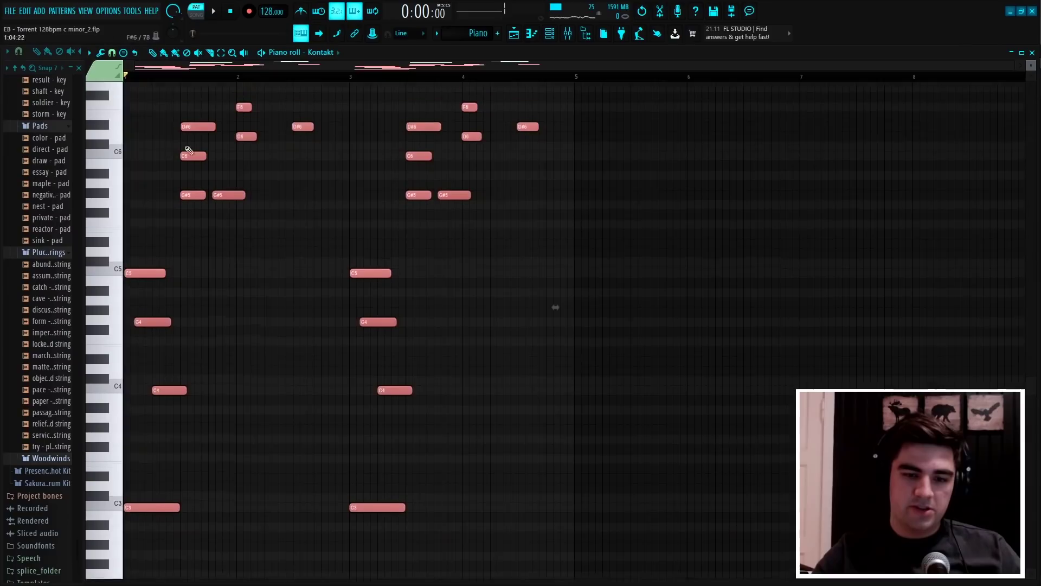
pyautogui.moveTo(401, 579); pyautogui.dragTo(267, 253)
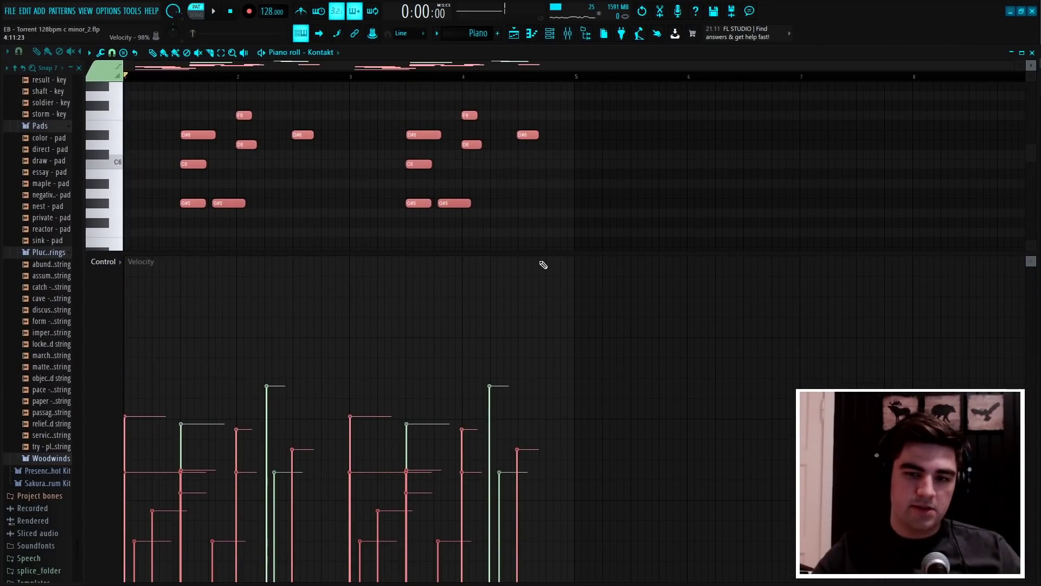
pyautogui.moveTo(544, 264); pyautogui.dragTo(547, 577)
pyautogui.hotkey('ctrl', 'd')
# Inspect the CLA-3A compressor and the S1 Stereo Imager on mixer Insert 1 and close the imager
pyautogui.click(568, 33)
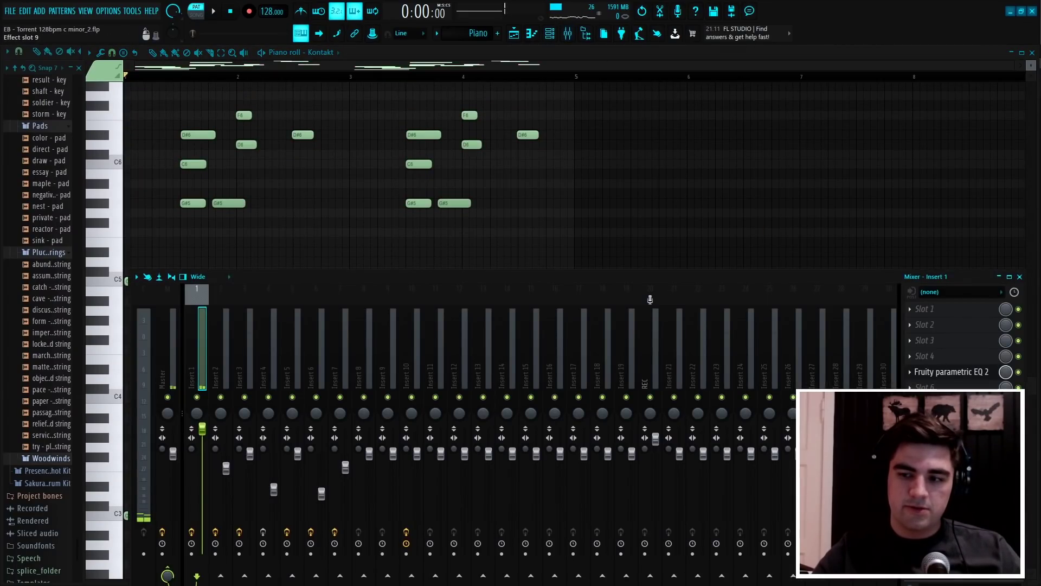
pyautogui.click(952, 434)
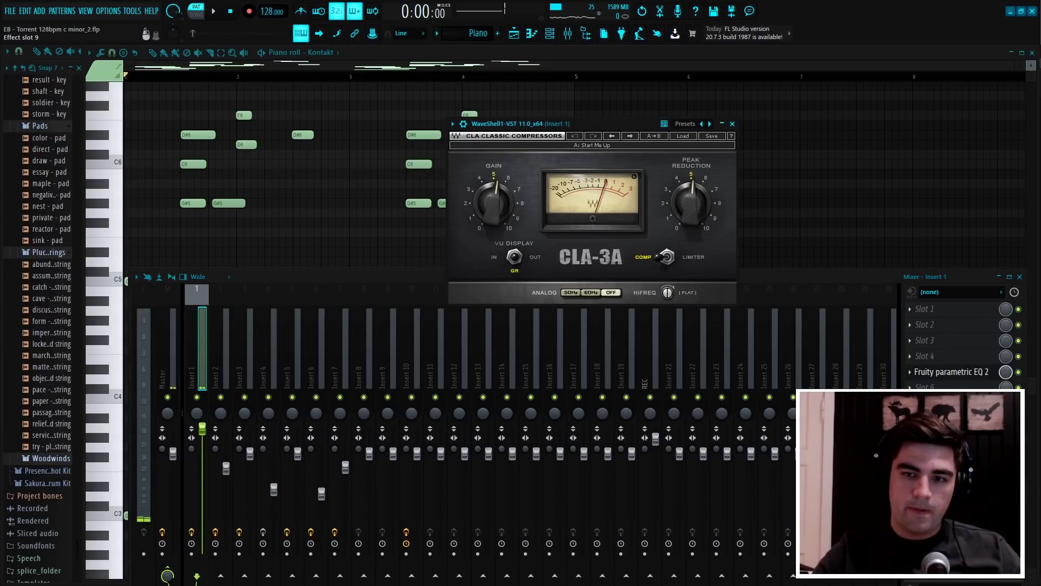
pyautogui.click(952, 435)
pyautogui.click(952, 450)
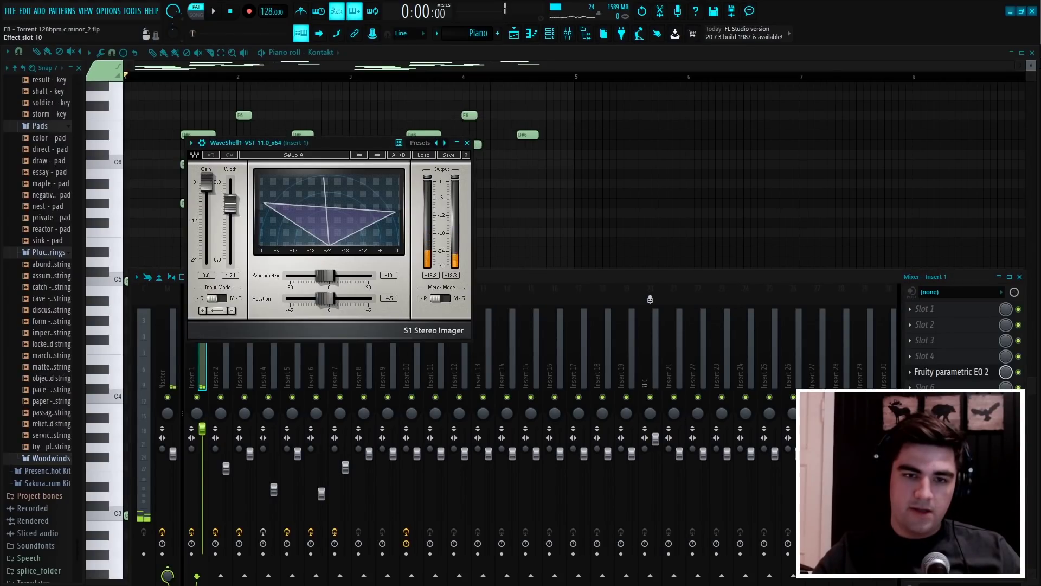
pyautogui.click(467, 143)
pyautogui.rightClick(645, 155)
# Play the Piano pattern with the mixer's Insert 1 levels in view
pyautogui.scroll(-2, 644, 153)
pyautogui.press('space')
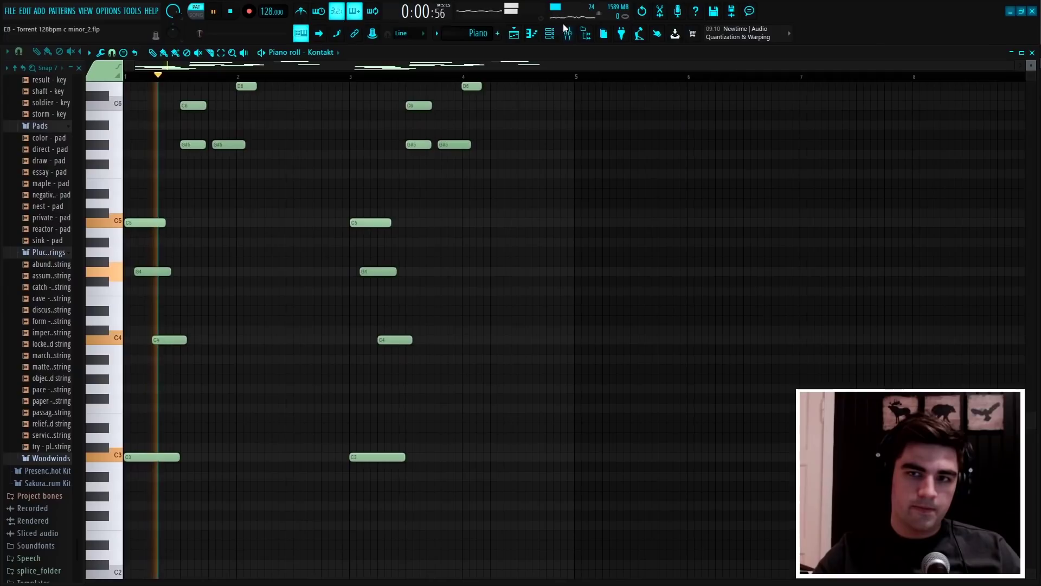
pyautogui.click(568, 33)
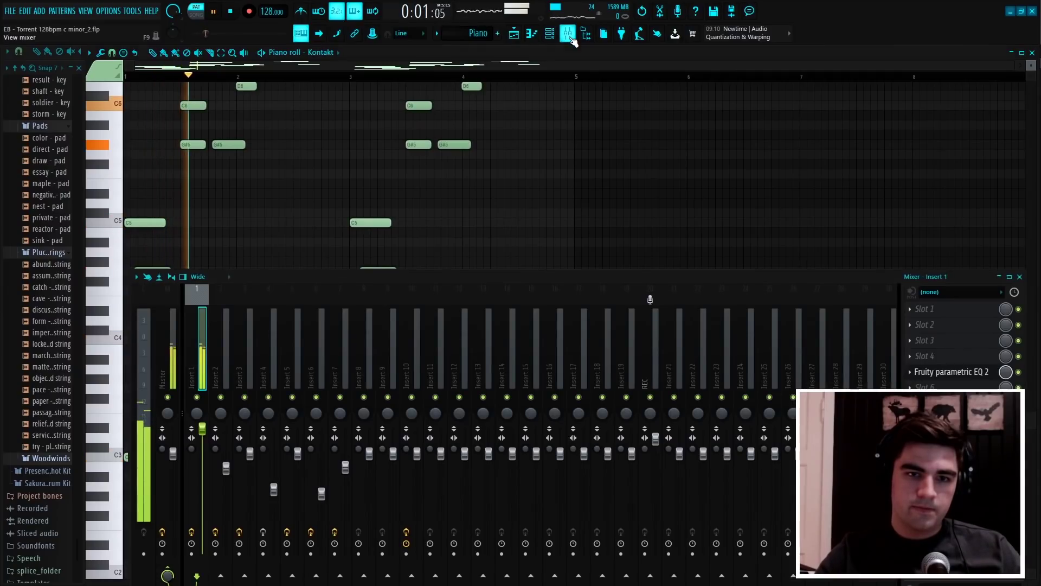
# Return to the playlist and play the arrangement from bar 9 with both guitars and the piano
pyautogui.click(515, 34)
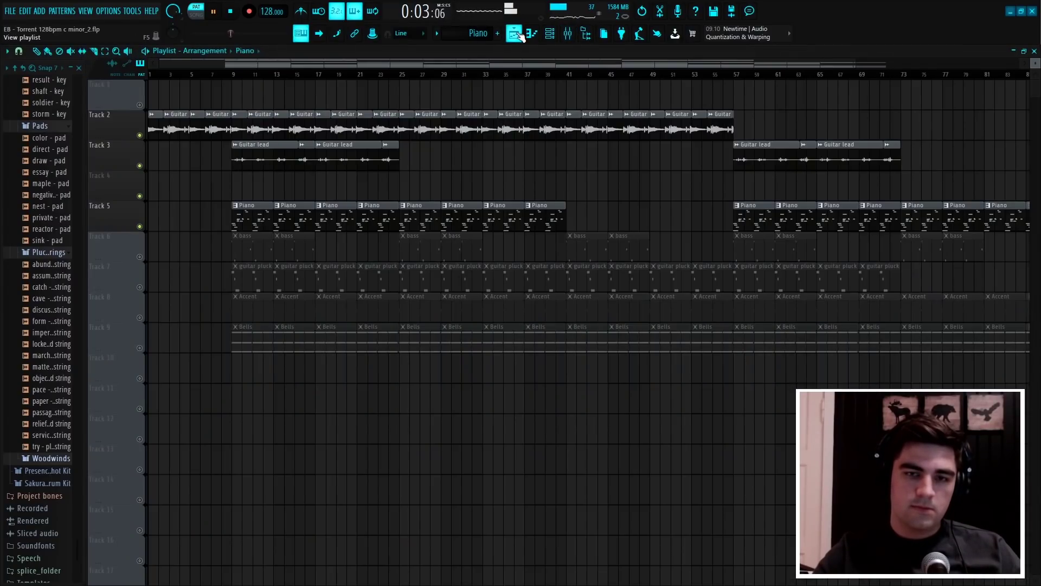
pyautogui.click(235, 76)
pyautogui.scroll(5, 239, 76)
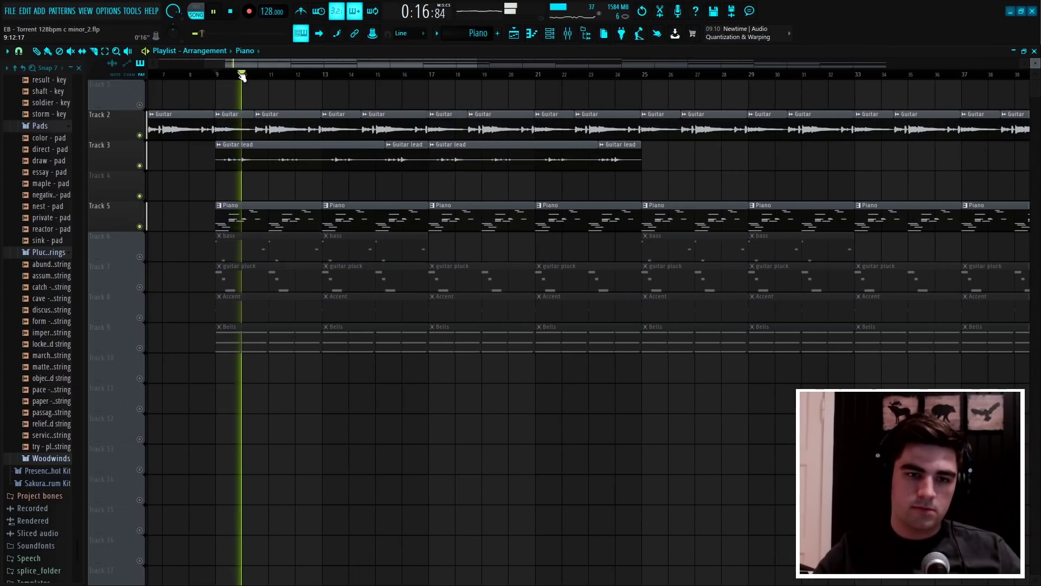
pyautogui.scroll(-3, 265, 75)
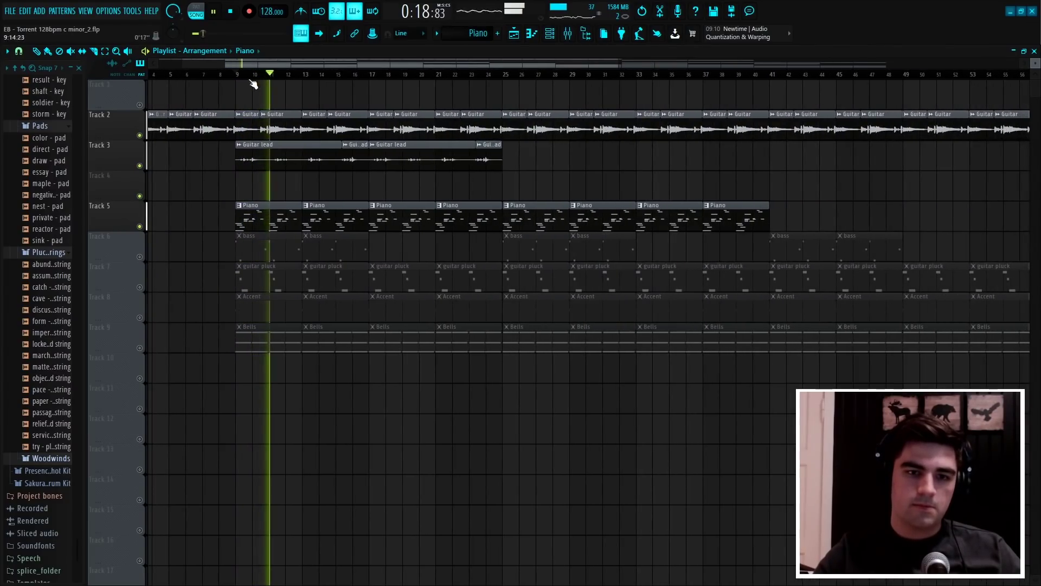
pyautogui.press('space')
# Unmute Track 6 and open its bass pattern in the piano roll
pyautogui.scroll(4, 244, 75)
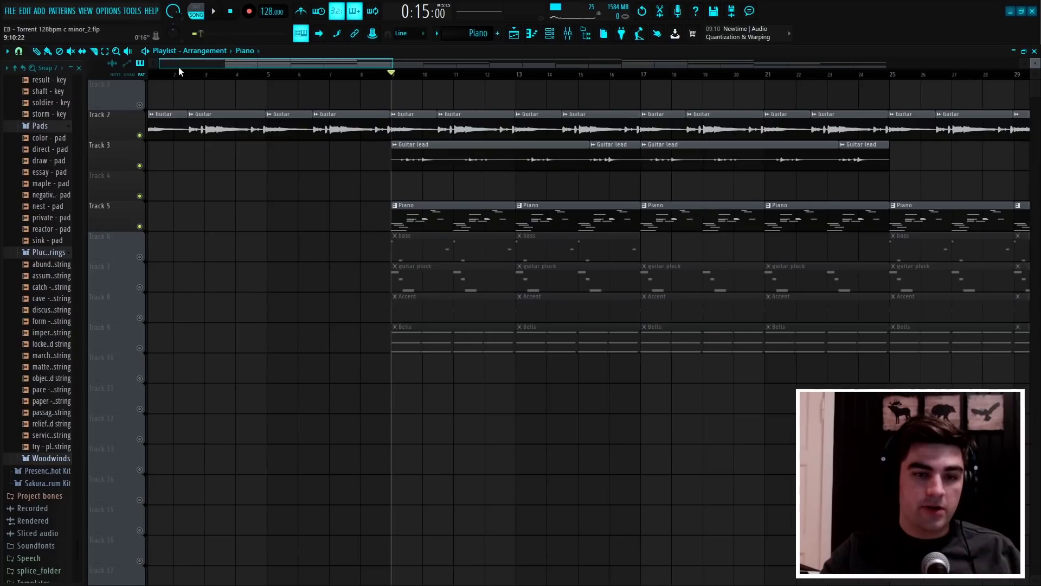
pyautogui.scroll(-2, 356, 84)
pyautogui.click(140, 257)
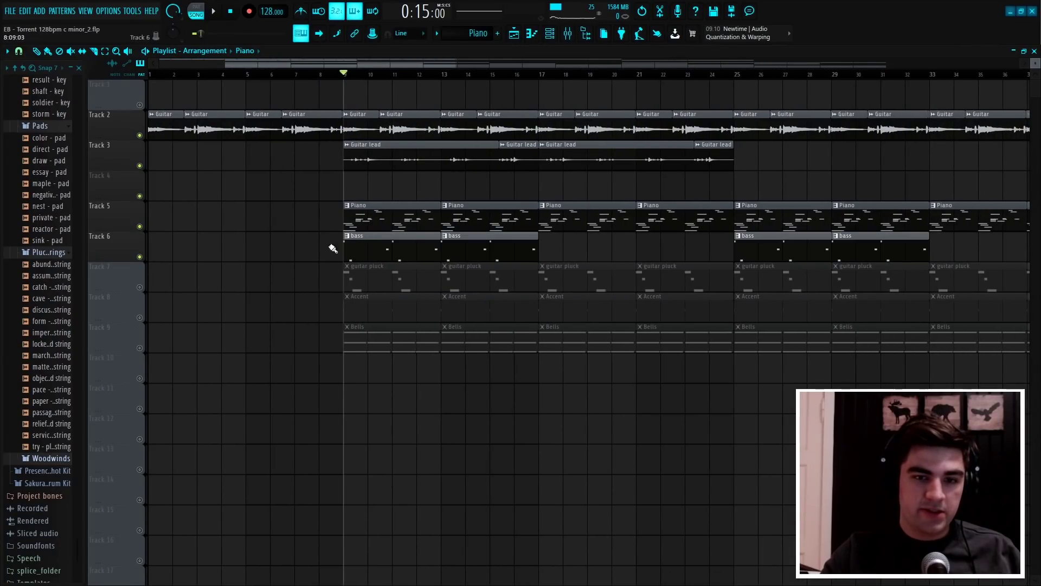
pyautogui.doubleClick(395, 253)
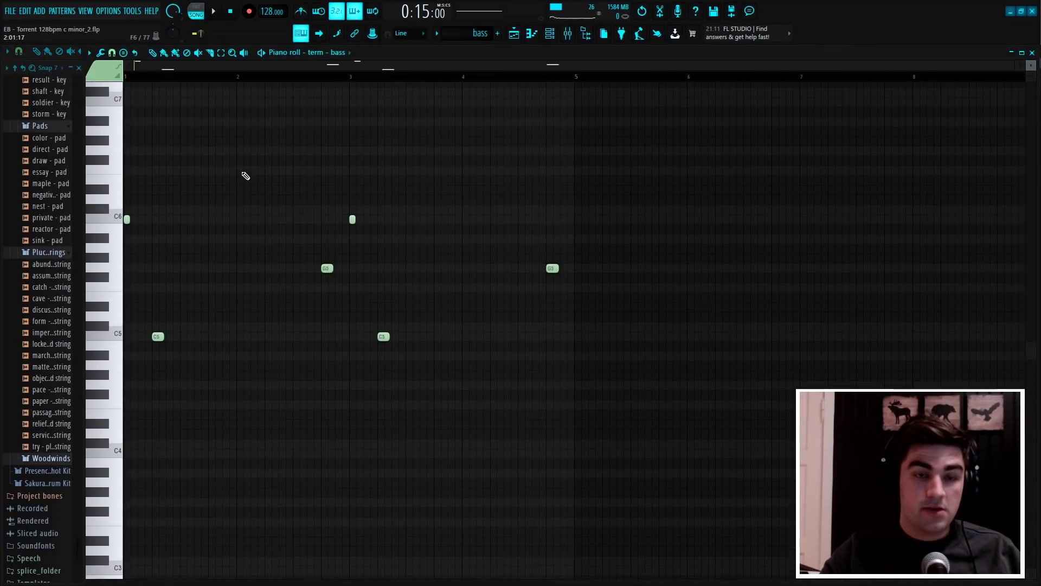
# Play the bass pattern on its own and examine its notes
pyautogui.click(261, 52)
pyautogui.scroll(2, 498, 192)
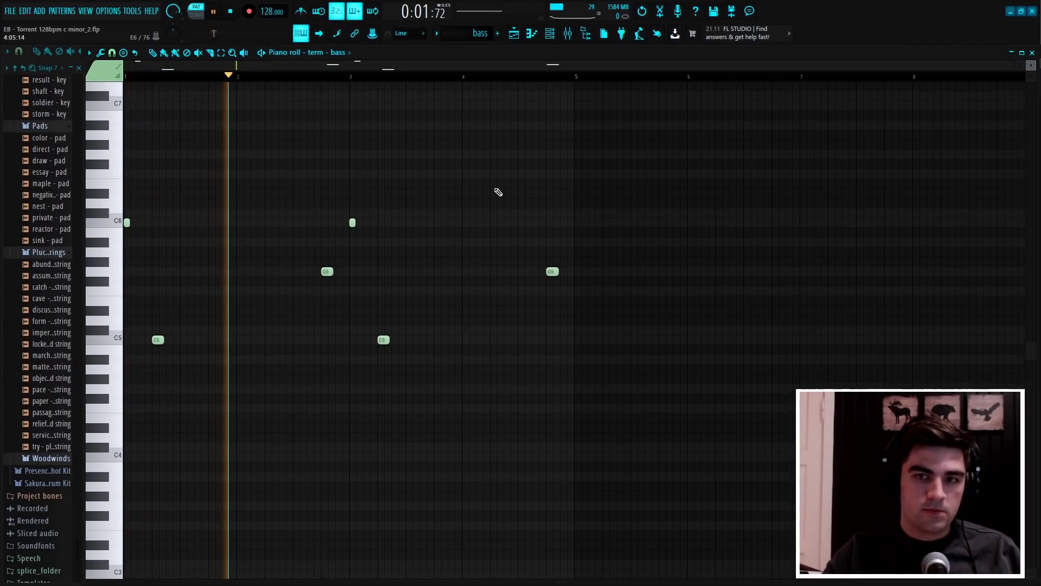
pyautogui.scroll(-1, 502, 184)
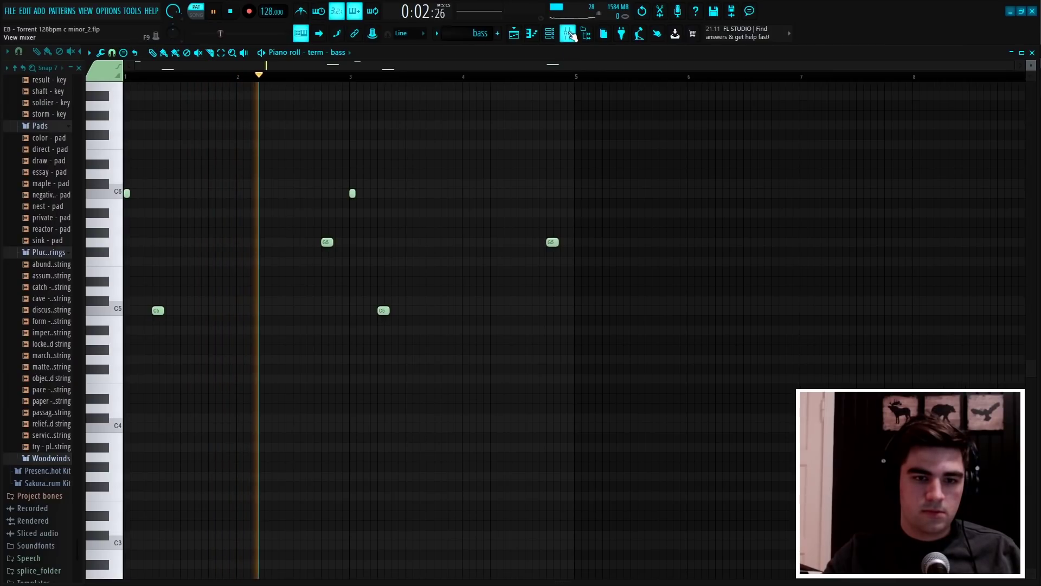
# Select the bass's mixer Insert 2, stop playback and inspect its Fruity parametric EQ 2
pyautogui.click(569, 34)
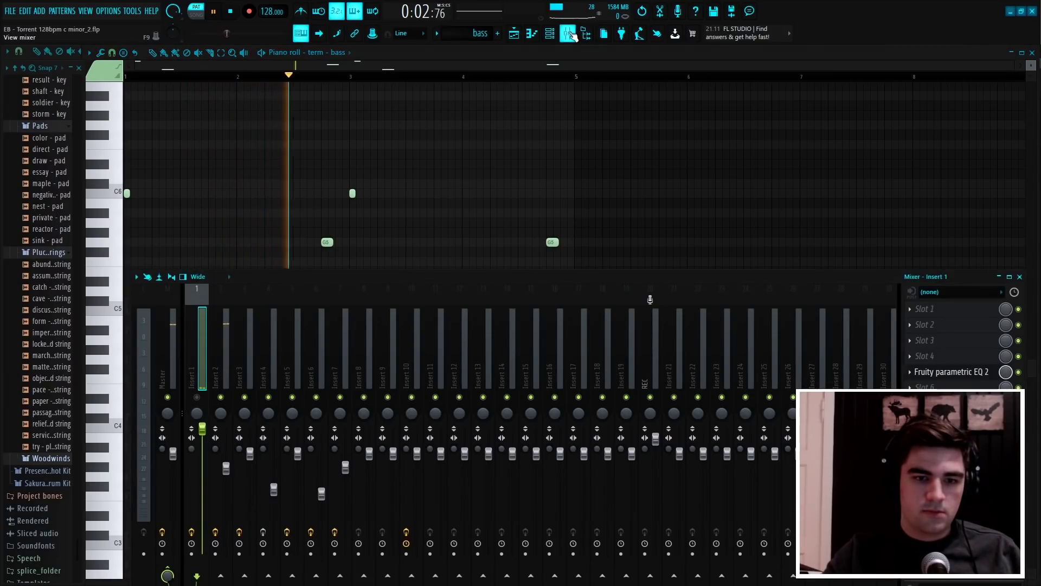
pyautogui.click(227, 353)
pyautogui.press('space')
pyautogui.click(979, 374)
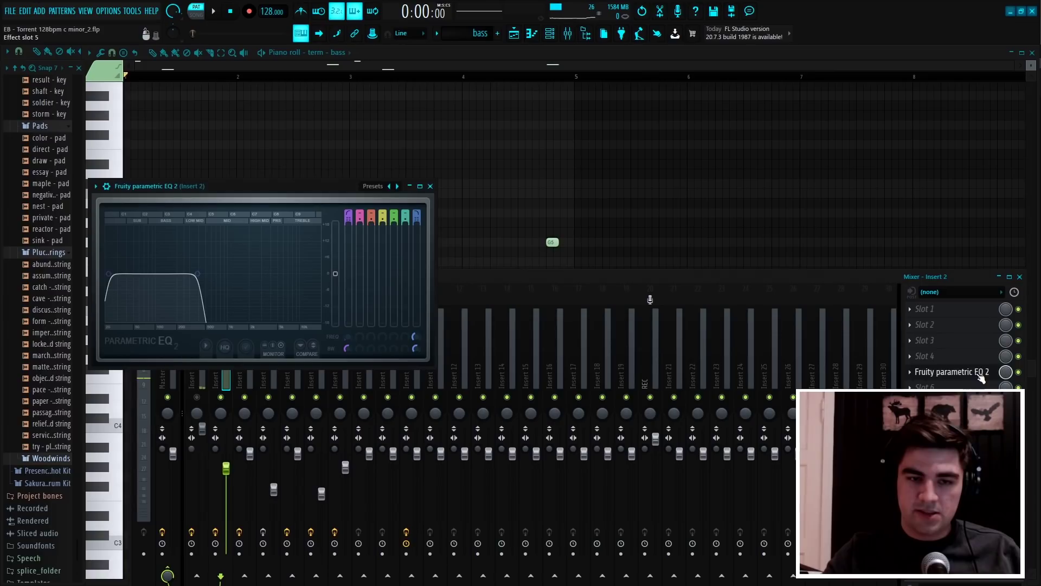
pyautogui.click(429, 187)
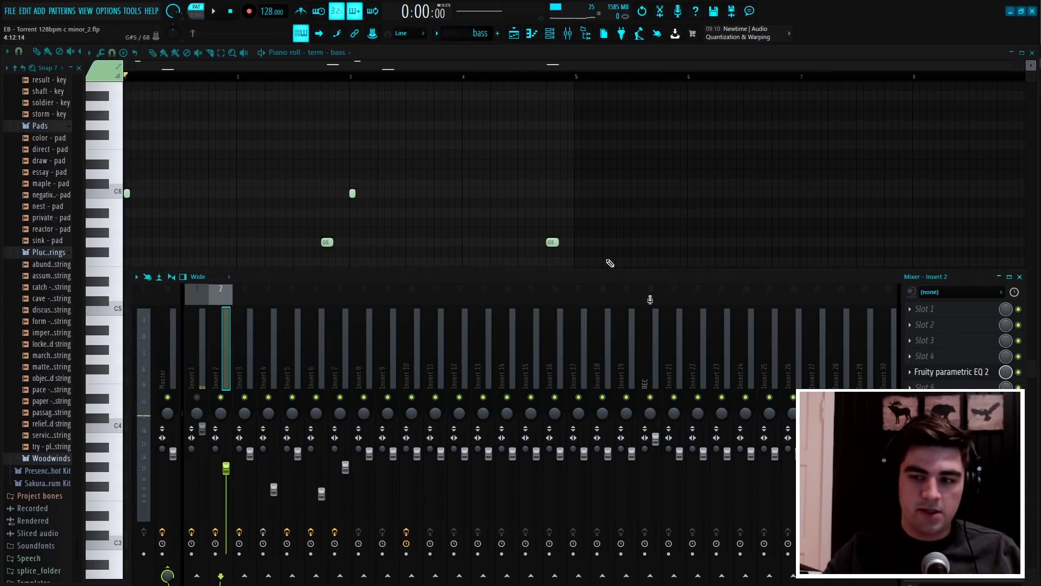
# Open Guitar Rig 5 on Insert 2 and play the bass pattern through its DI-Bass preset
pyautogui.click(951, 419)
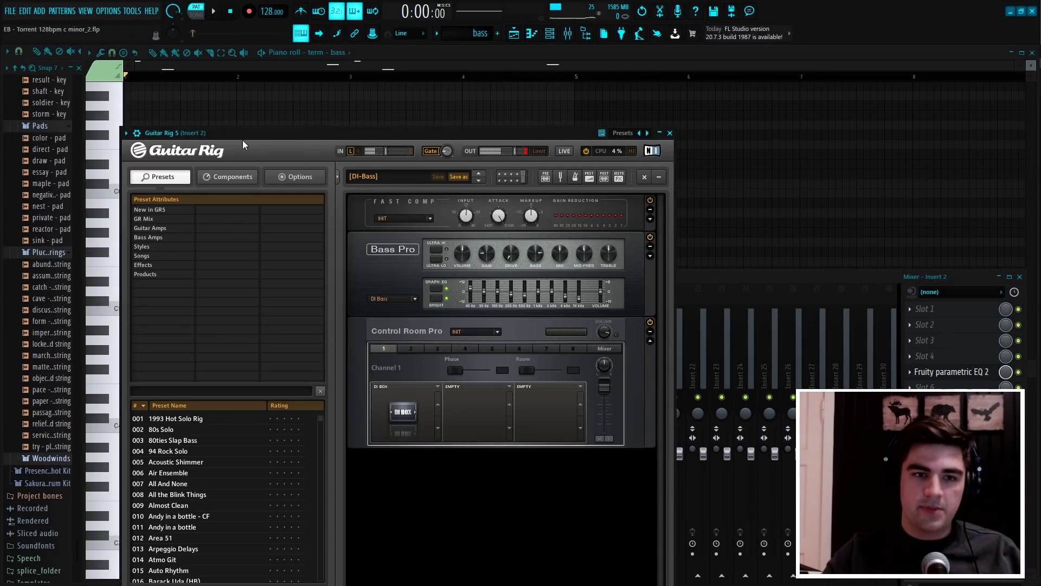
pyautogui.moveTo(262, 127); pyautogui.dragTo(299, 65)
pyautogui.press('space')
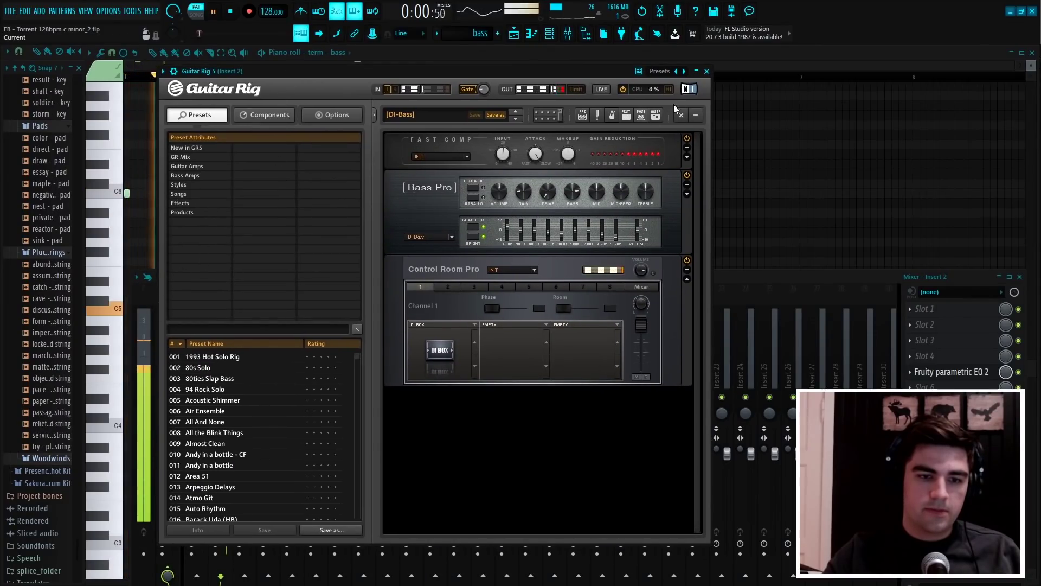
# Close Guitar Rig 5 and play the arrangement from bar 9 with the bass layer, checking the mixer levels
pyautogui.click(707, 71)
pyautogui.press('F9')
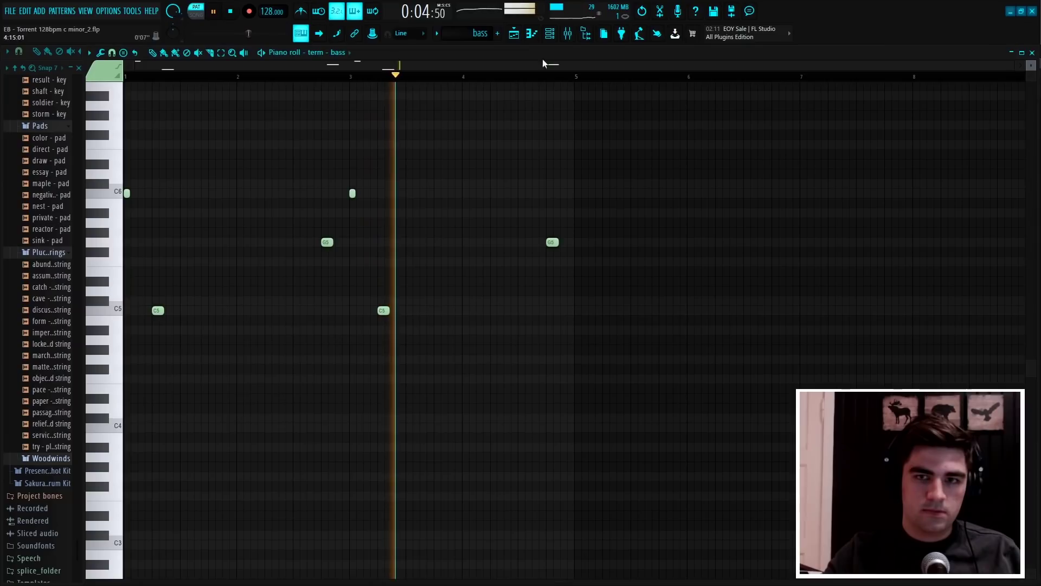
pyautogui.click(517, 38)
pyautogui.click(346, 75)
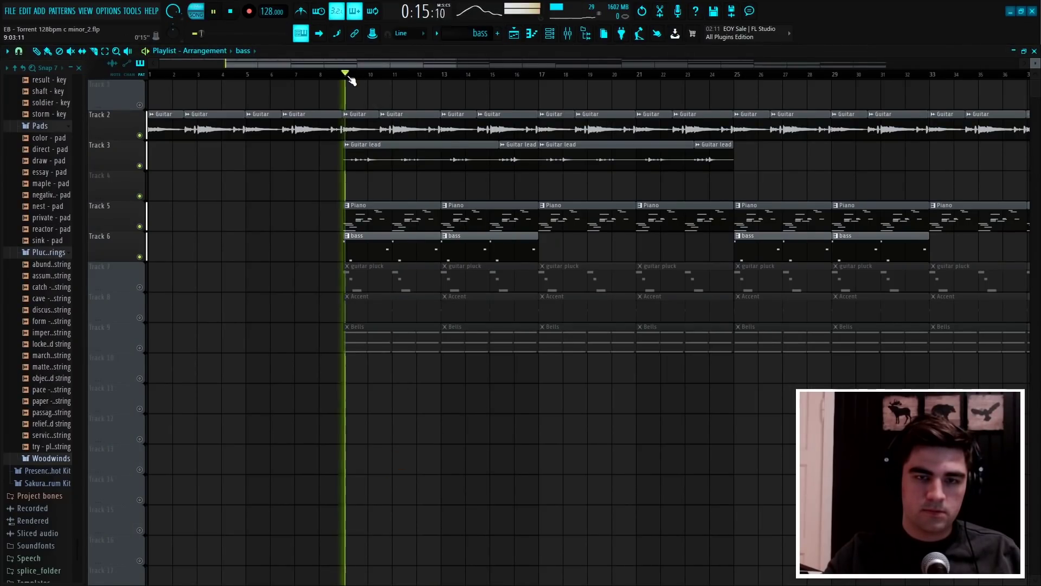
pyautogui.scroll(-1, 382, 76)
pyautogui.click(568, 33)
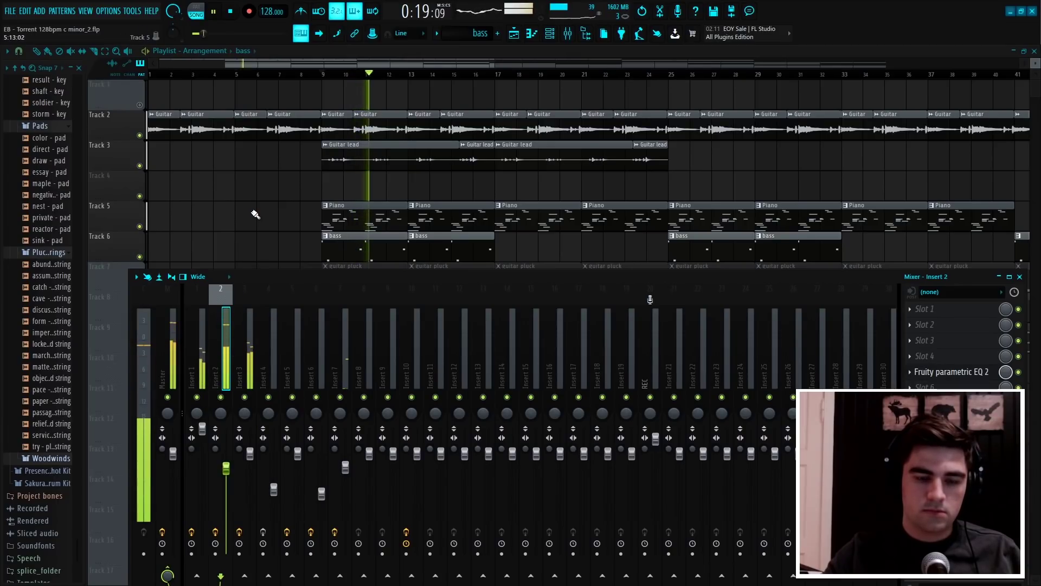
pyautogui.scroll(-2, 253, 185)
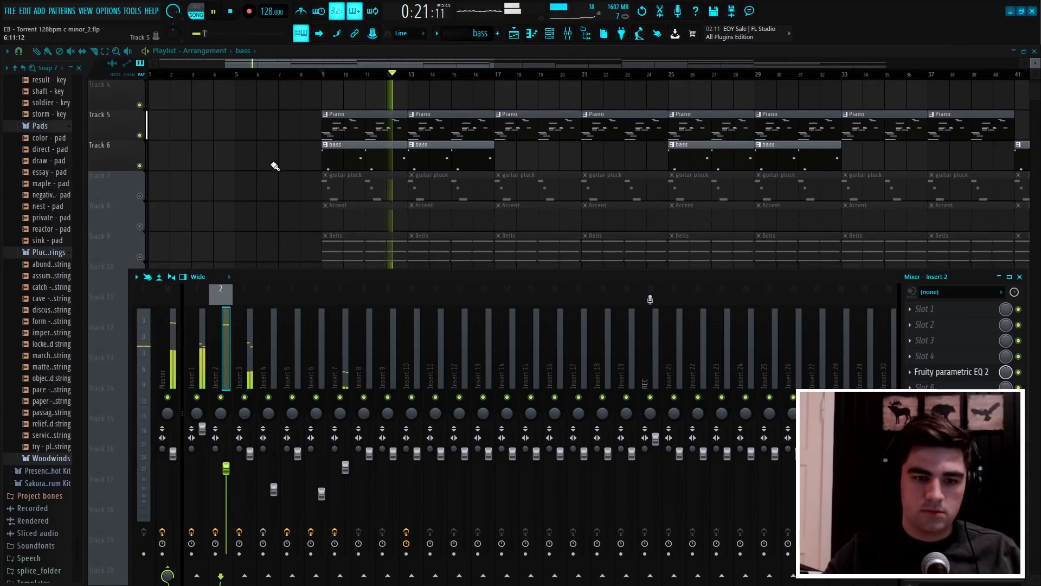
pyautogui.press('F9')
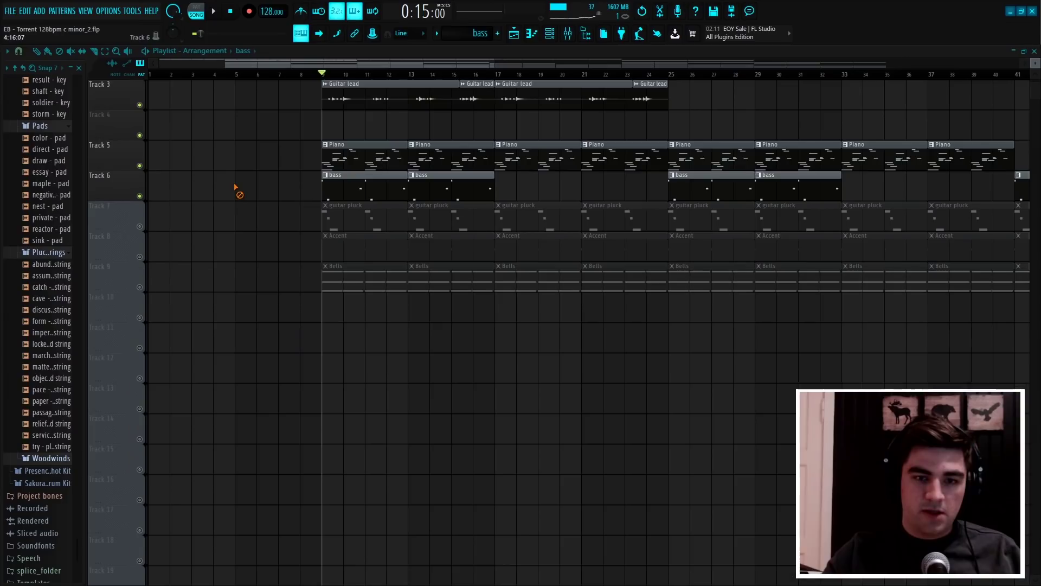
# Unmute Track 7, open its guitar pluck pattern in the piano roll and play it on its own
pyautogui.click(139, 227)
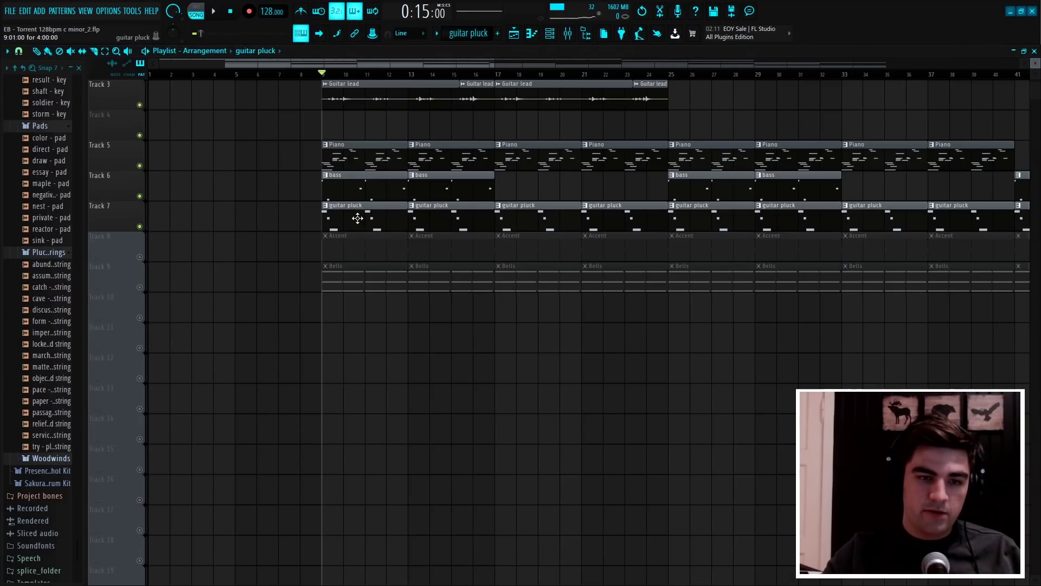
pyautogui.doubleClick(360, 209)
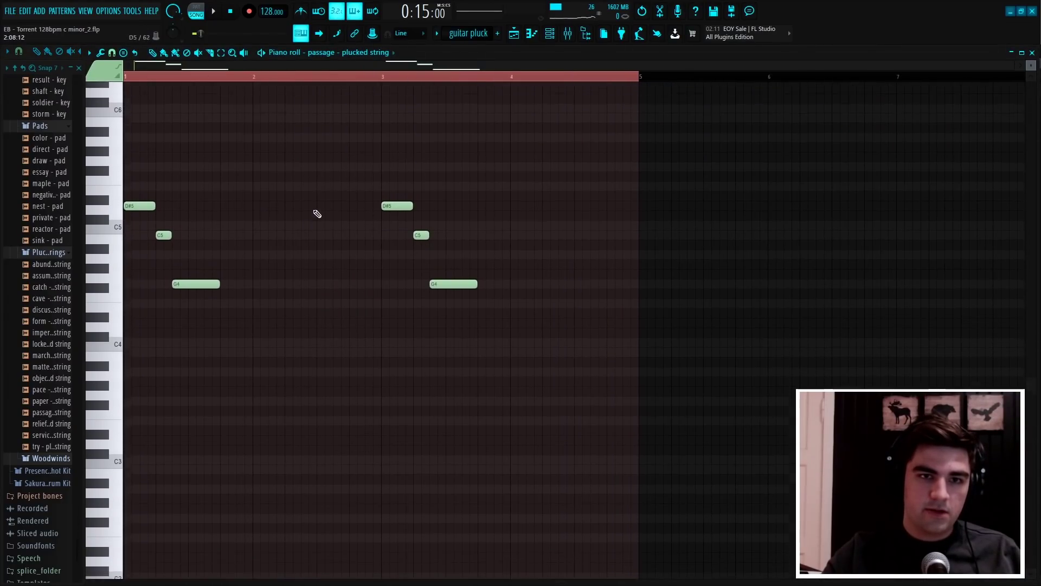
pyautogui.scroll(-2, 226, 192)
pyautogui.click(262, 53)
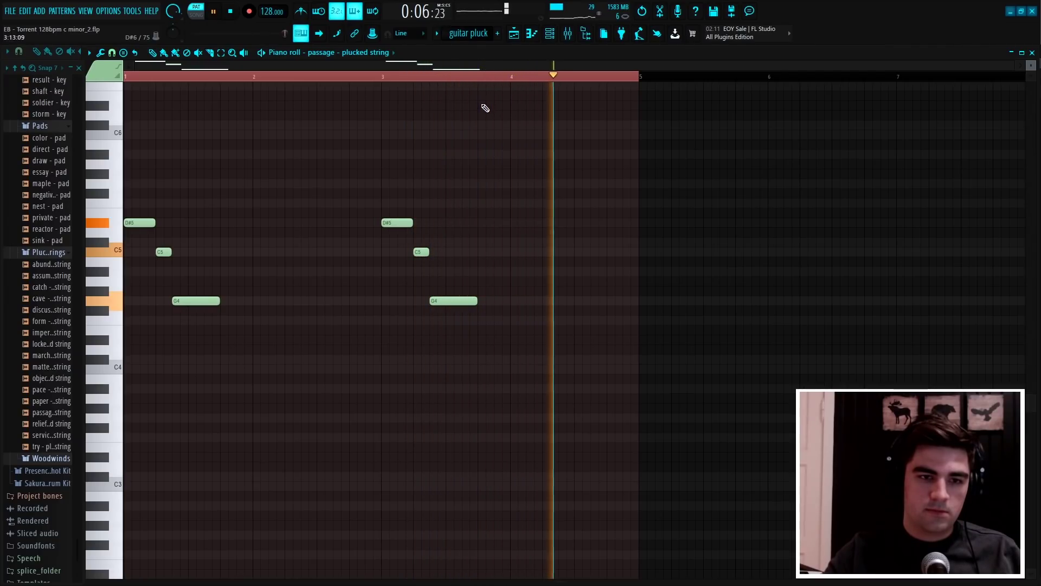
pyautogui.moveTo(706, 394); pyautogui.dragTo(125, 169)
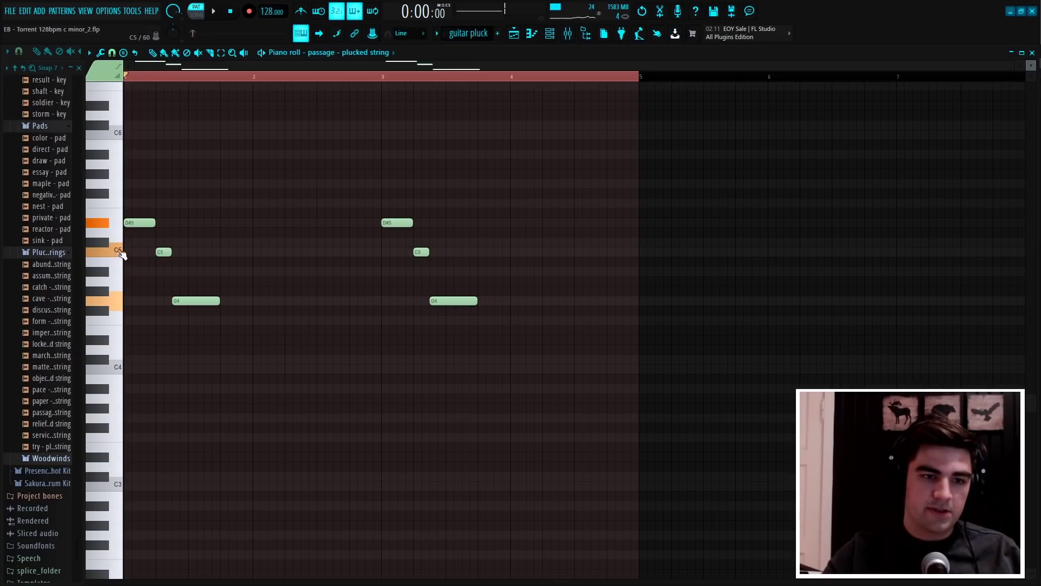
pyautogui.press('space')
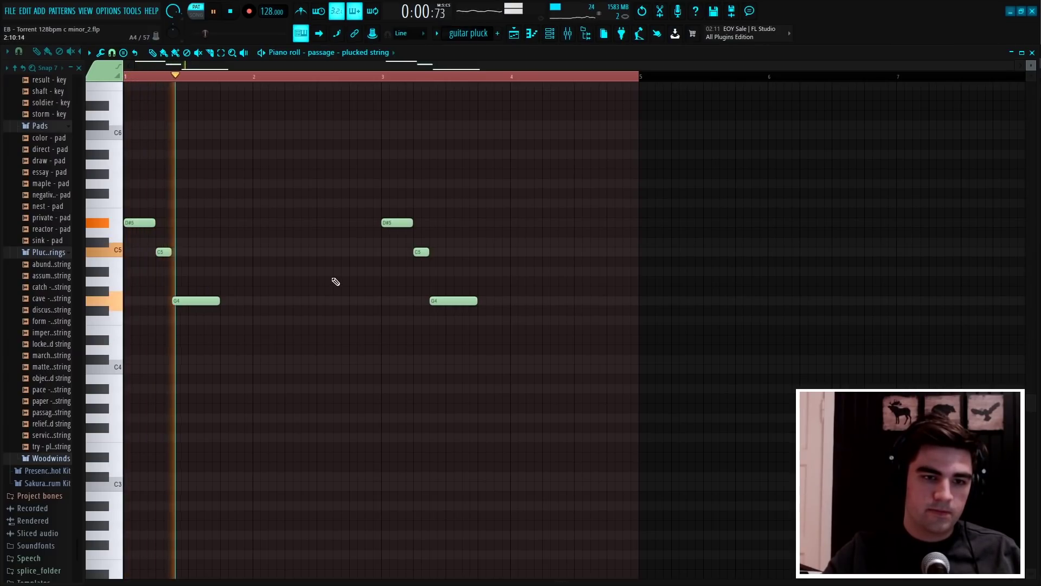
# Select the guitar pluck's mixer Insert 4 and inspect its Fruity parametric EQ 2
pyautogui.scroll(-2, 339, 239)
pyautogui.click(568, 37)
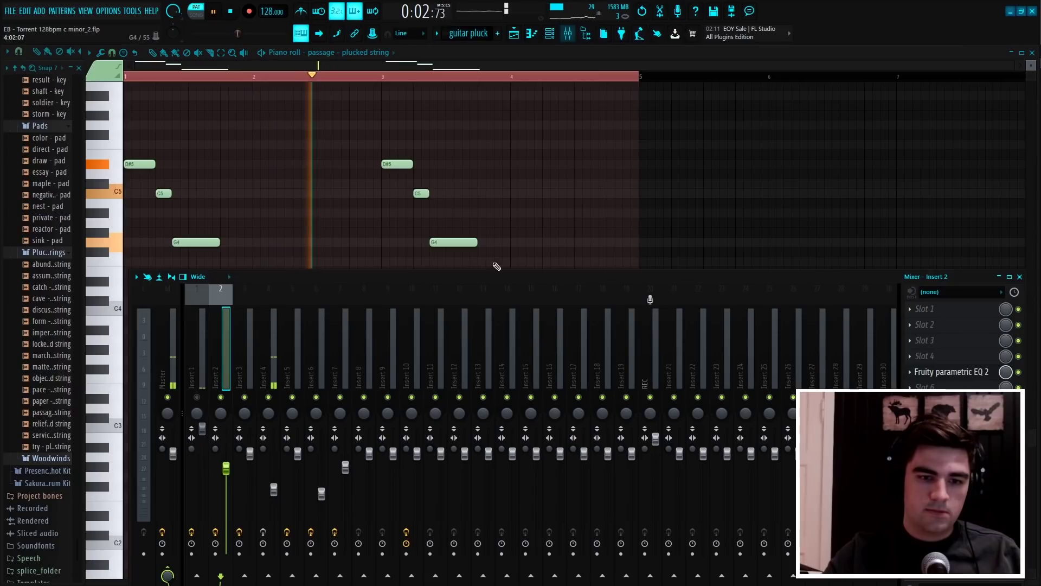
pyautogui.click(271, 371)
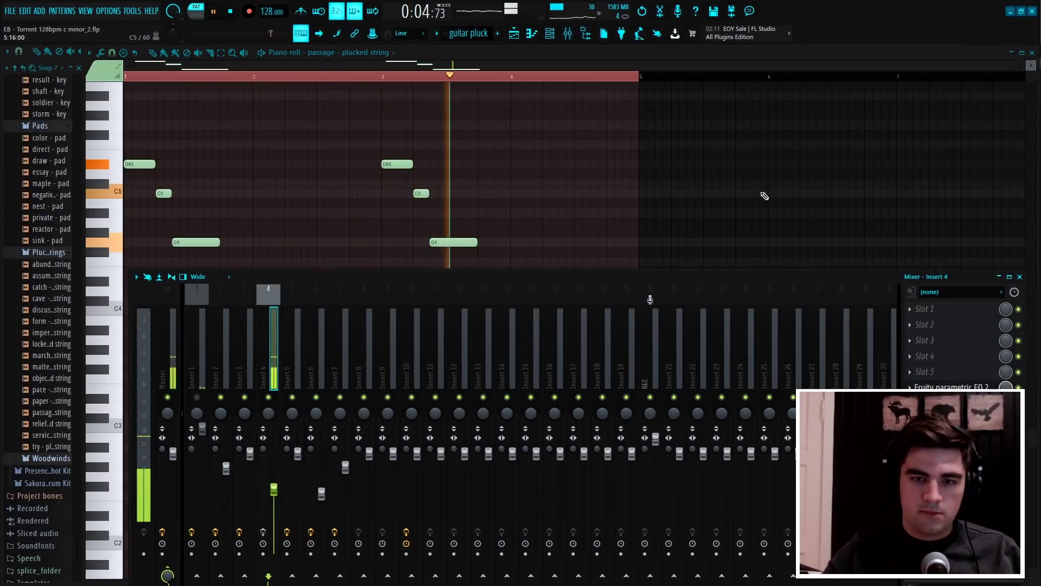
pyautogui.click(952, 388)
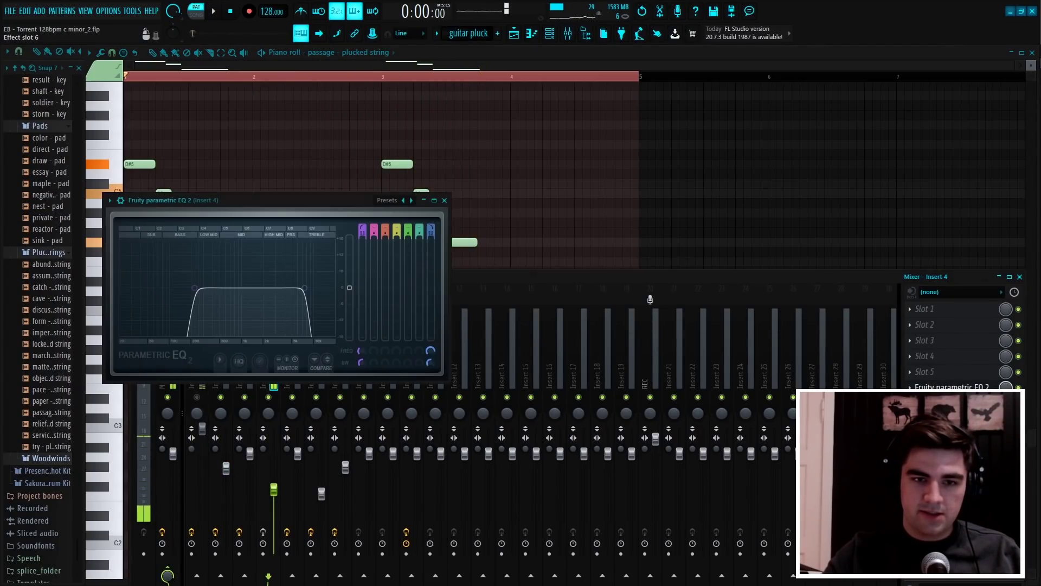
pyautogui.click(952, 387)
# Inspect the remaining effects on Insert 4, including Fruity Chorus and the S1 Stereo Imager
pyautogui.click(951, 403)
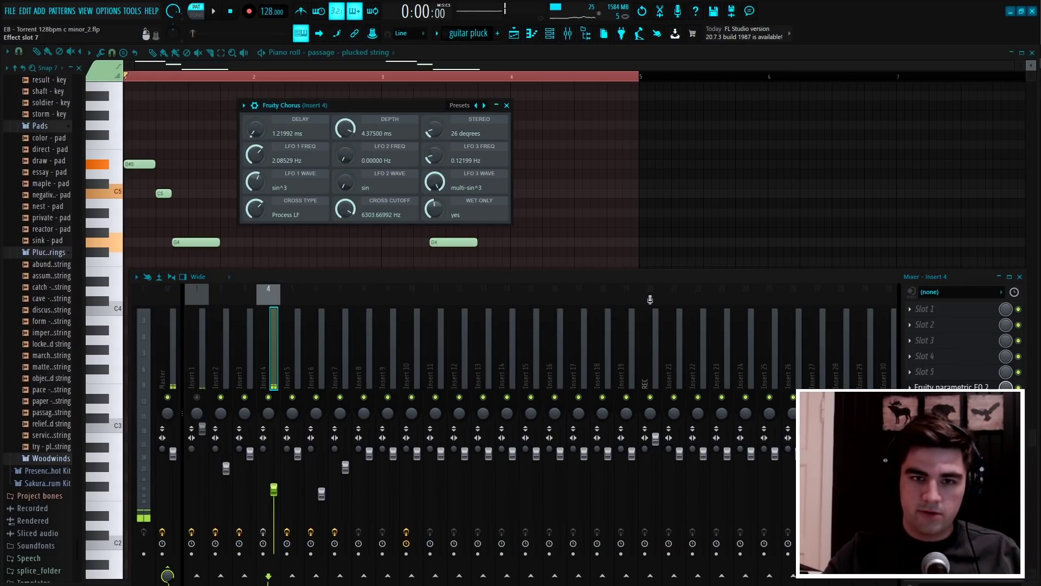
pyautogui.click(951, 403)
pyautogui.click(952, 435)
pyautogui.click(951, 435)
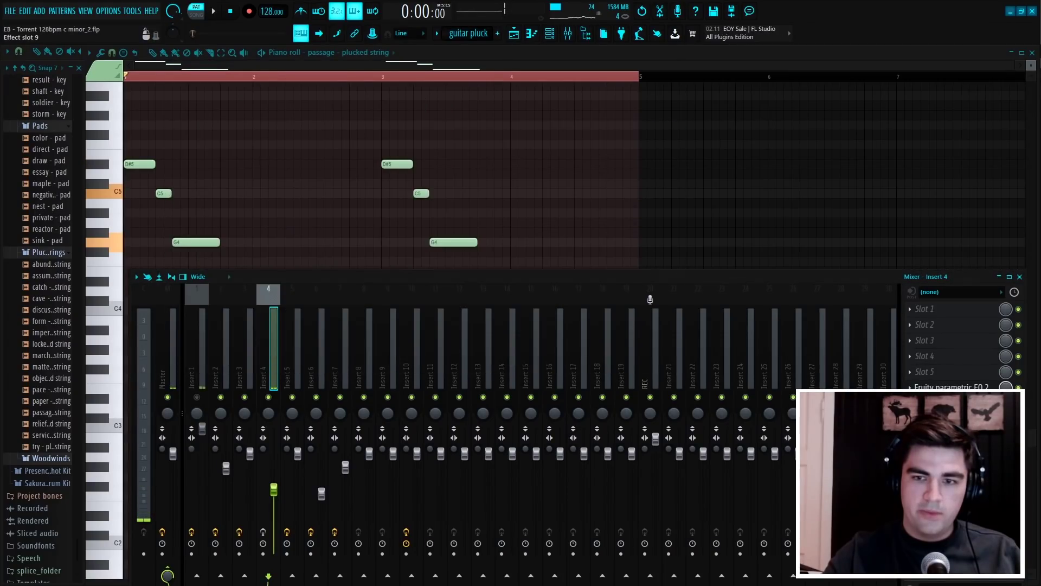
pyautogui.click(949, 449)
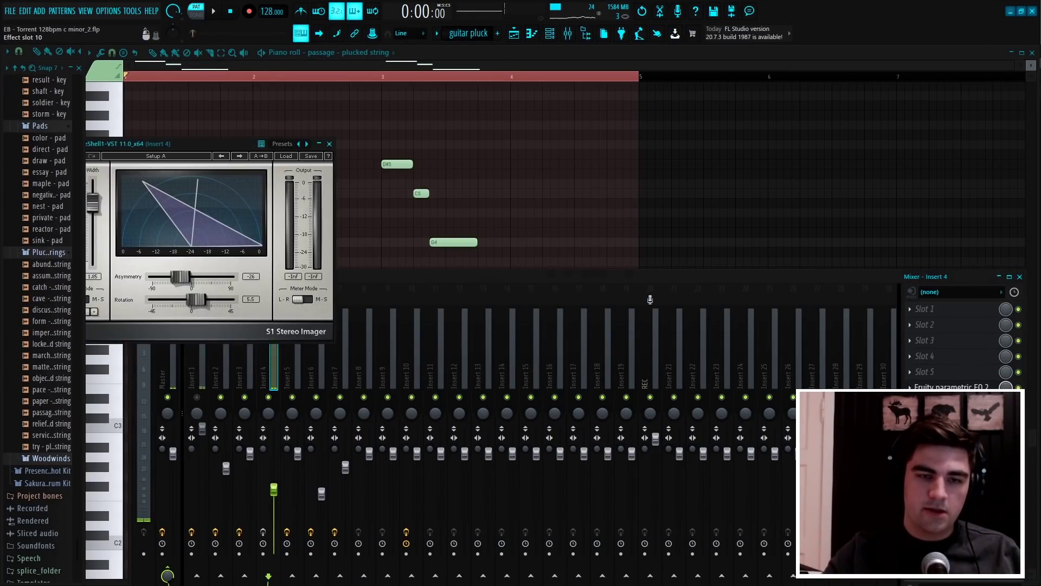
pyautogui.click(330, 144)
# Return to the playlist and play the arrangement from bar 9 with the guitar pluck layer included
pyautogui.press('F9')
pyautogui.press('space')
pyautogui.click(513, 34)
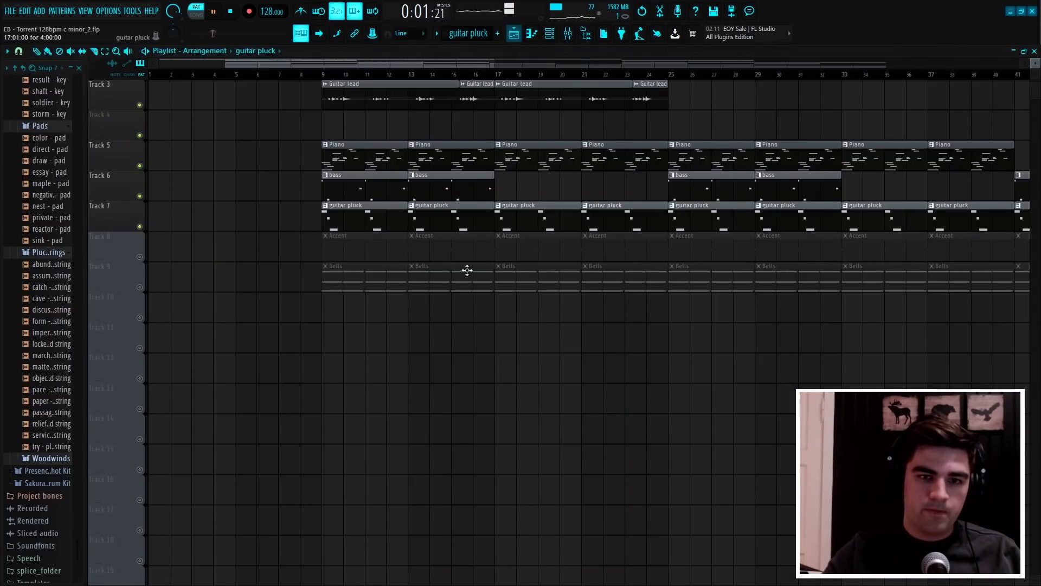
pyautogui.scroll(2, 418, 417)
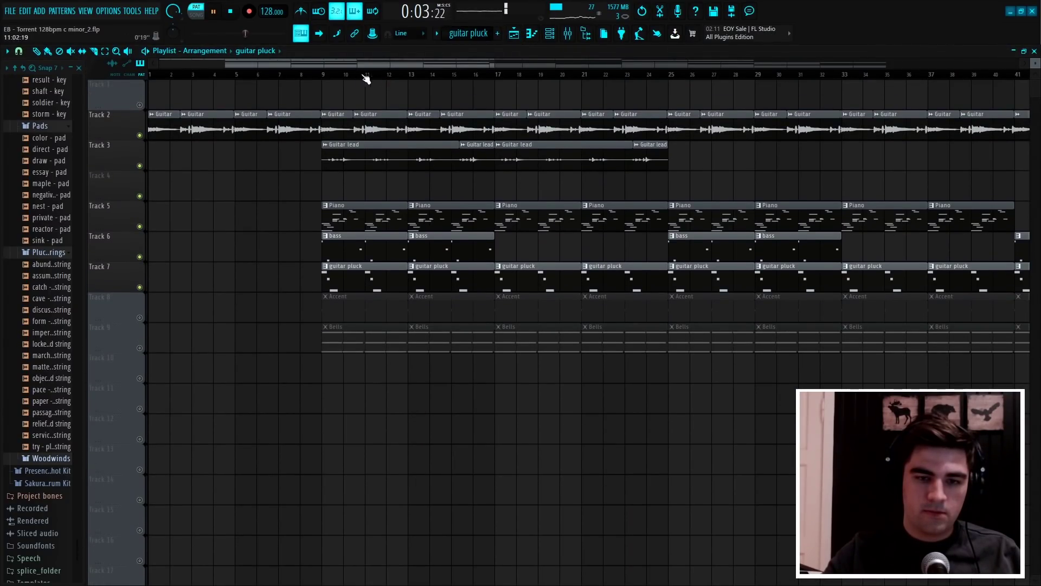
pyautogui.scroll(-3, 354, 76)
pyautogui.click(287, 77)
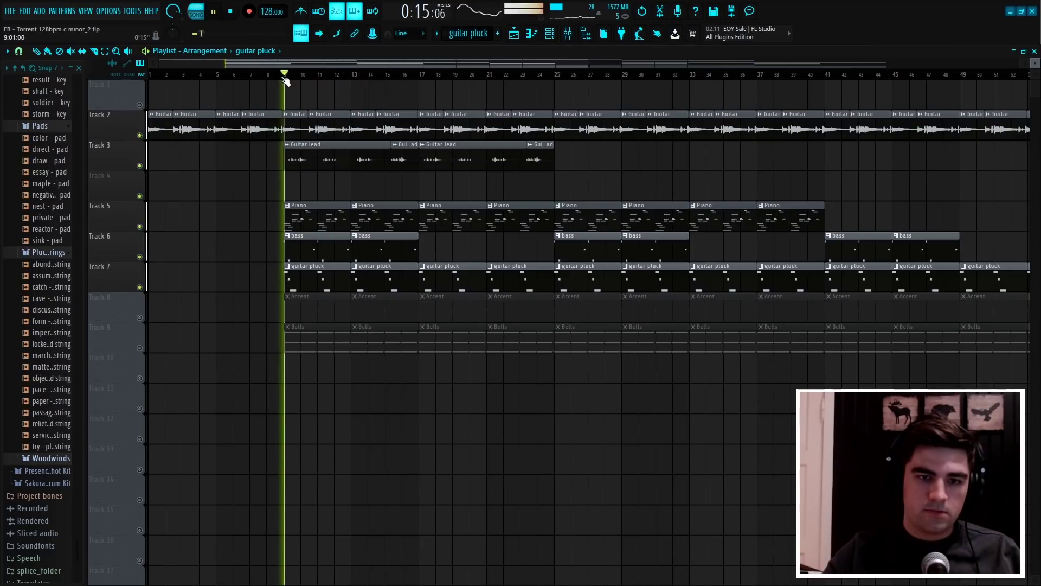
pyautogui.click(568, 33)
pyautogui.press('F9')
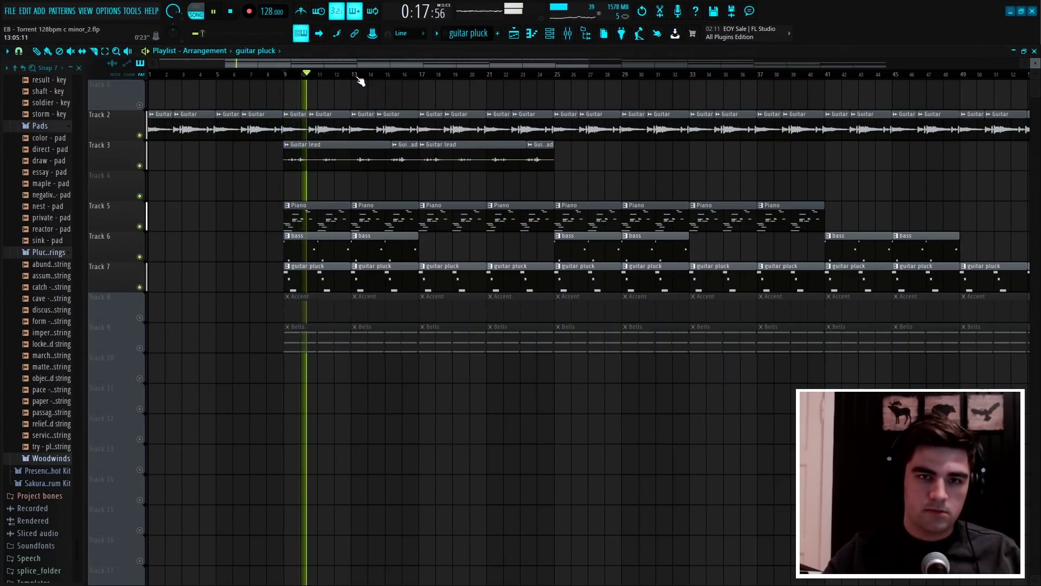
pyautogui.scroll(3, 335, 77)
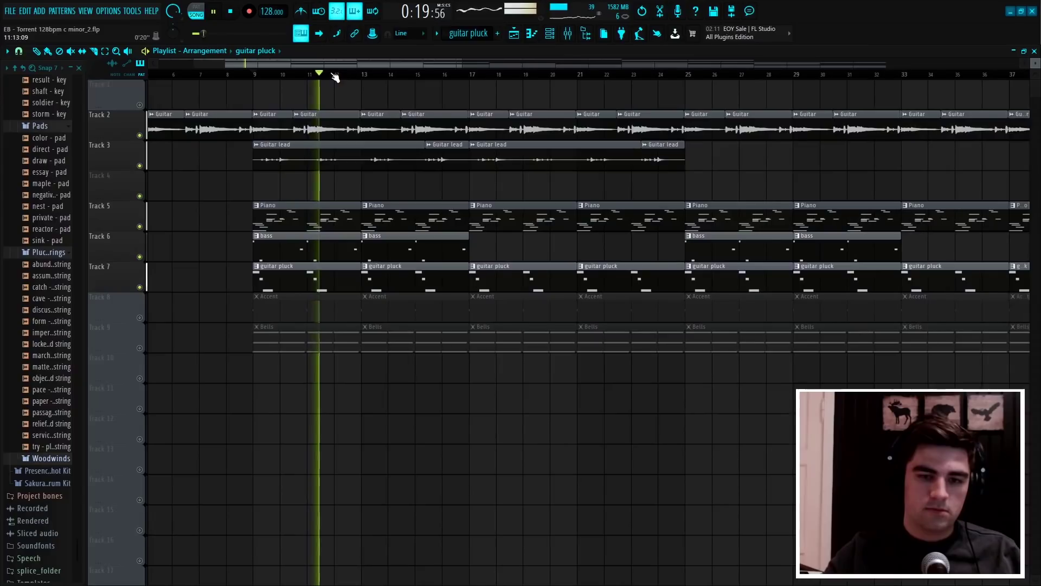
pyautogui.scroll(-2, 335, 78)
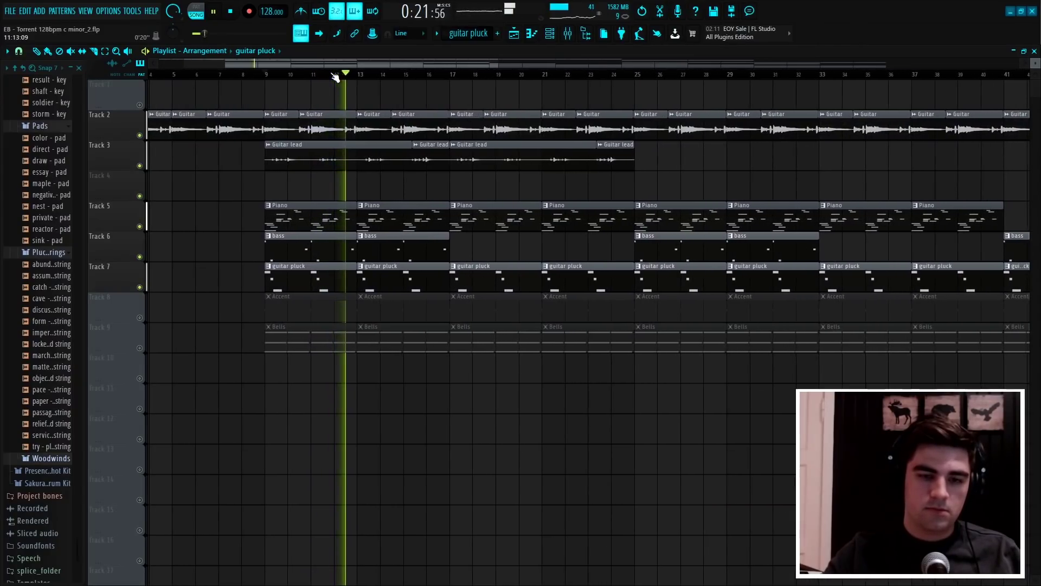
pyautogui.press('space')
pyautogui.scroll(-2, 298, 77)
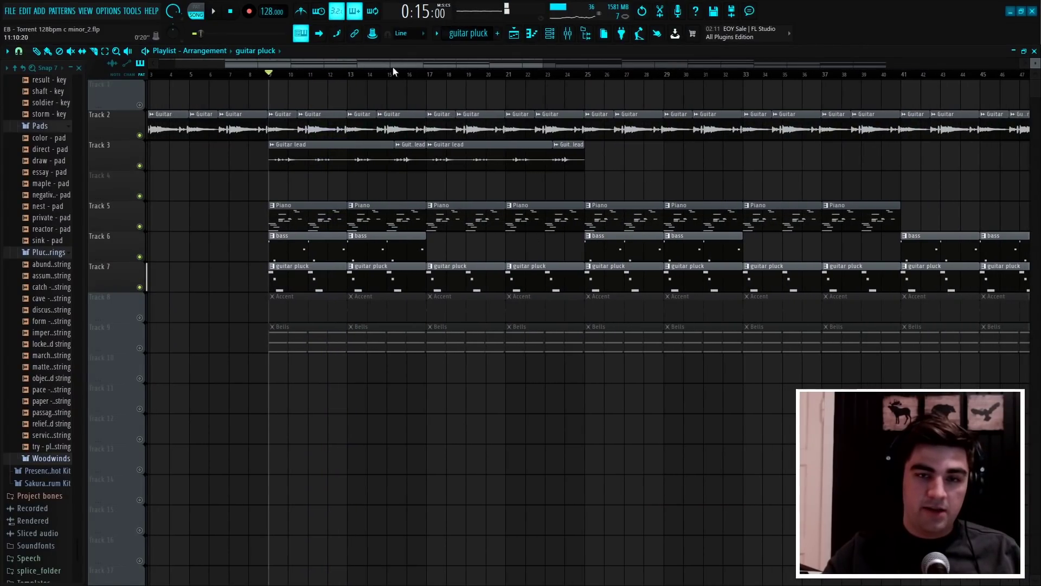
pyautogui.scroll(-2, 416, 78)
pyautogui.scroll(3, 304, 78)
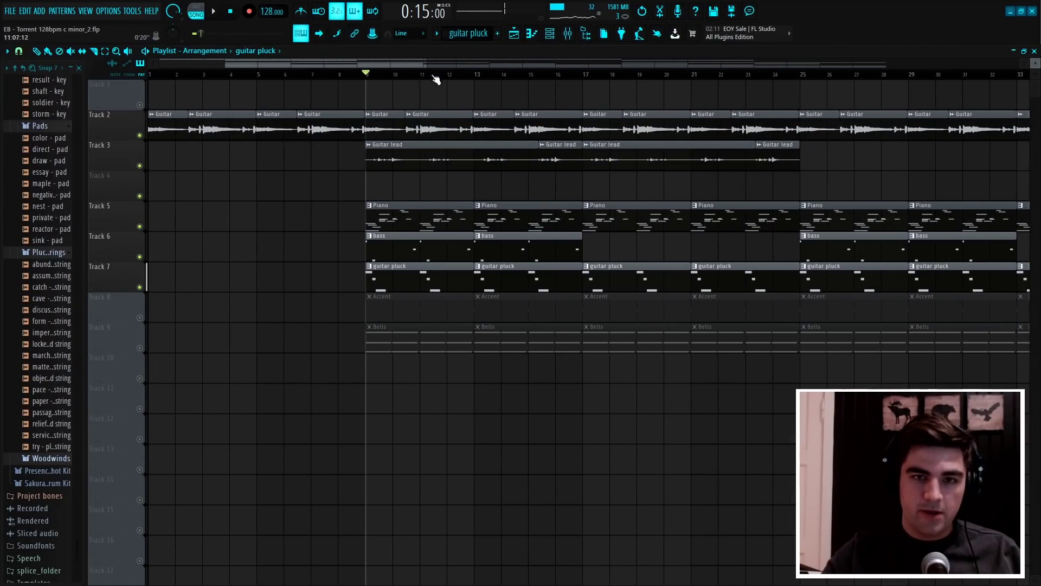
pyautogui.scroll(-2, 311, 203)
pyautogui.scroll(2, 331, 194)
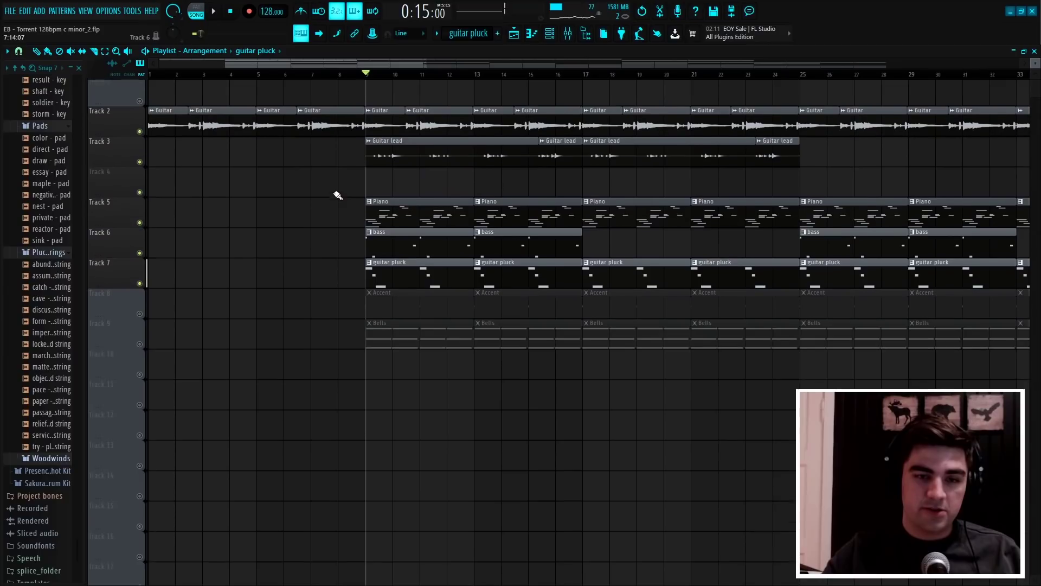
# Unmute Track 8 and play its Accent pattern on its own with the channel rack open
pyautogui.scroll(-1, 296, 248)
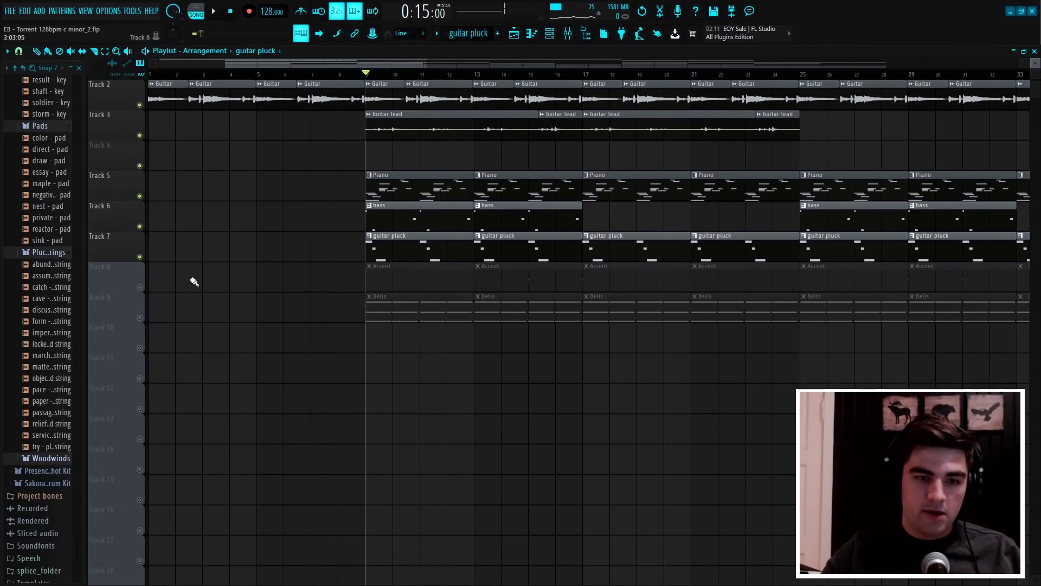
pyautogui.click(140, 288)
pyautogui.scroll(-1, 475, 77)
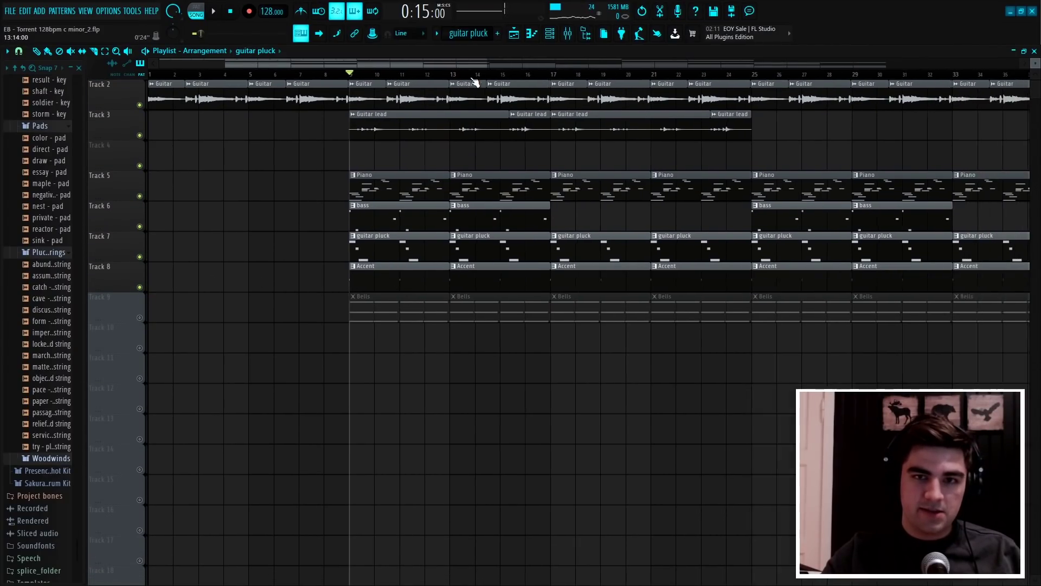
pyautogui.click(550, 34)
pyautogui.scroll(1, 477, 33)
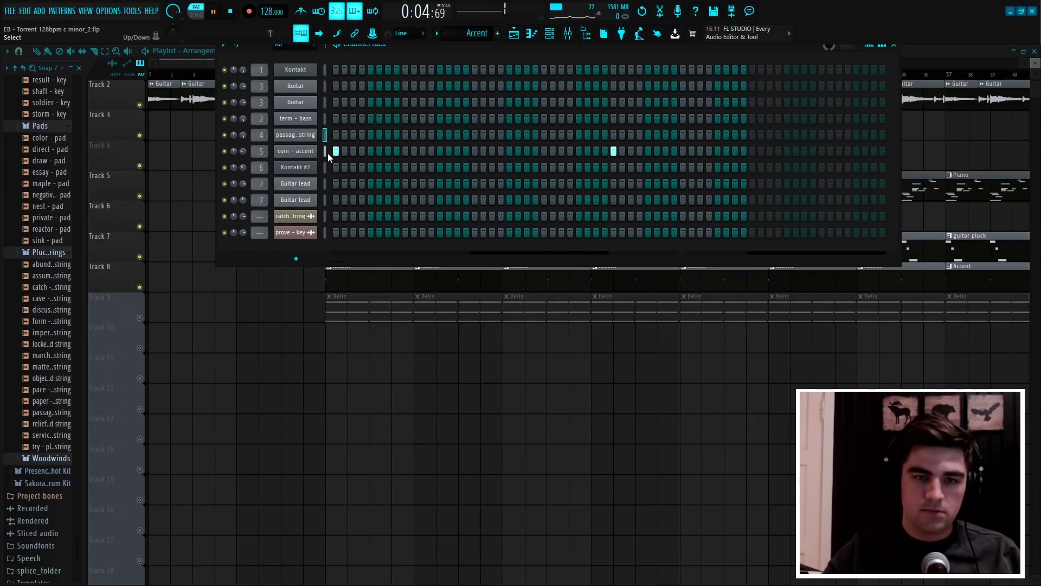
pyautogui.press('space')
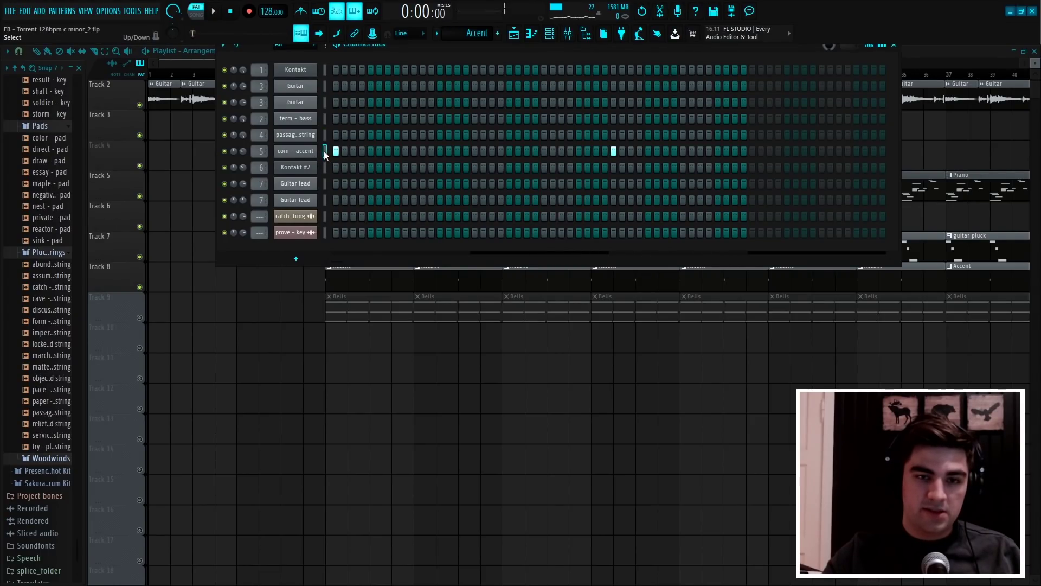
# Select the accent's mixer Insert 5 and inspect its Fruity parametric EQ 2
pyautogui.click(567, 36)
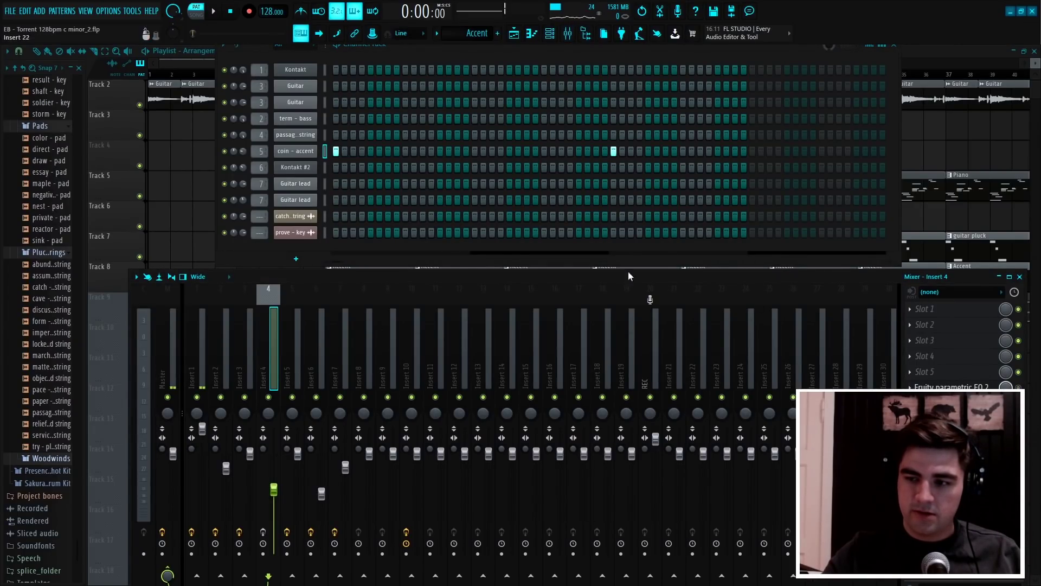
pyautogui.click(287, 342)
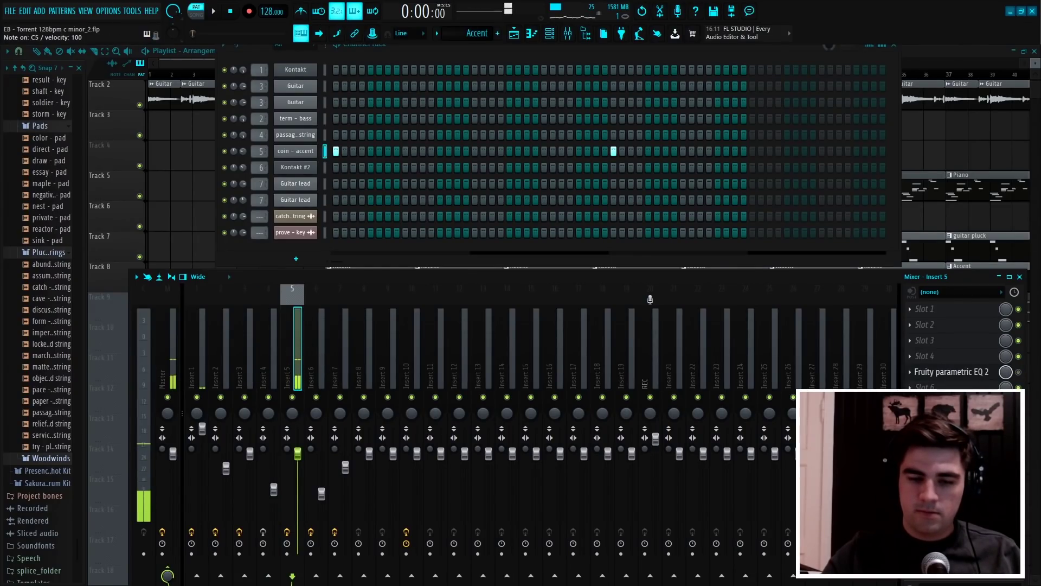
pyautogui.click(971, 372)
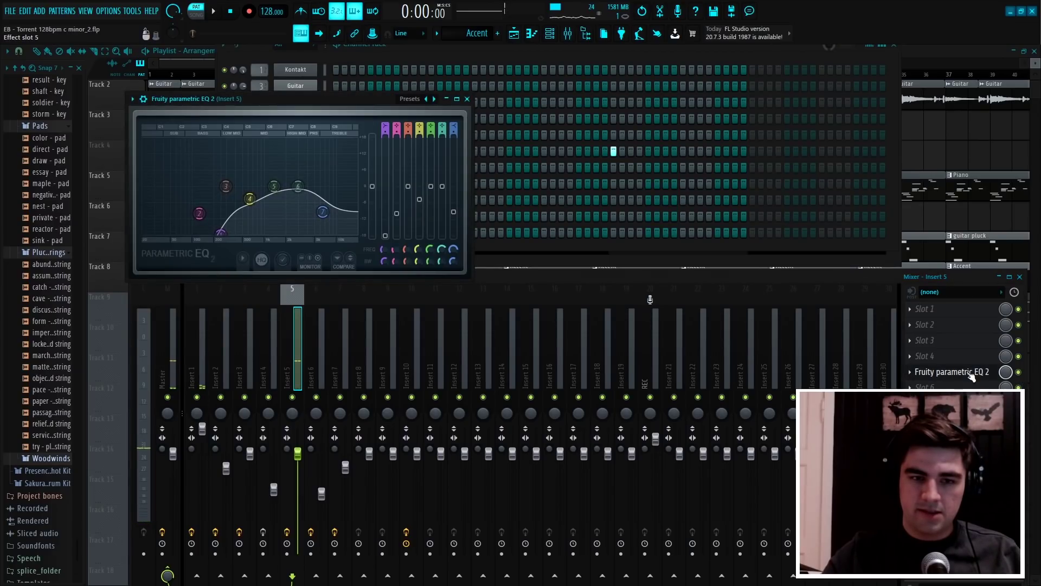
pyautogui.click(467, 99)
# Inspect the HalfTime and Fruity PanOMatic effects on Insert 5
pyautogui.click(971, 419)
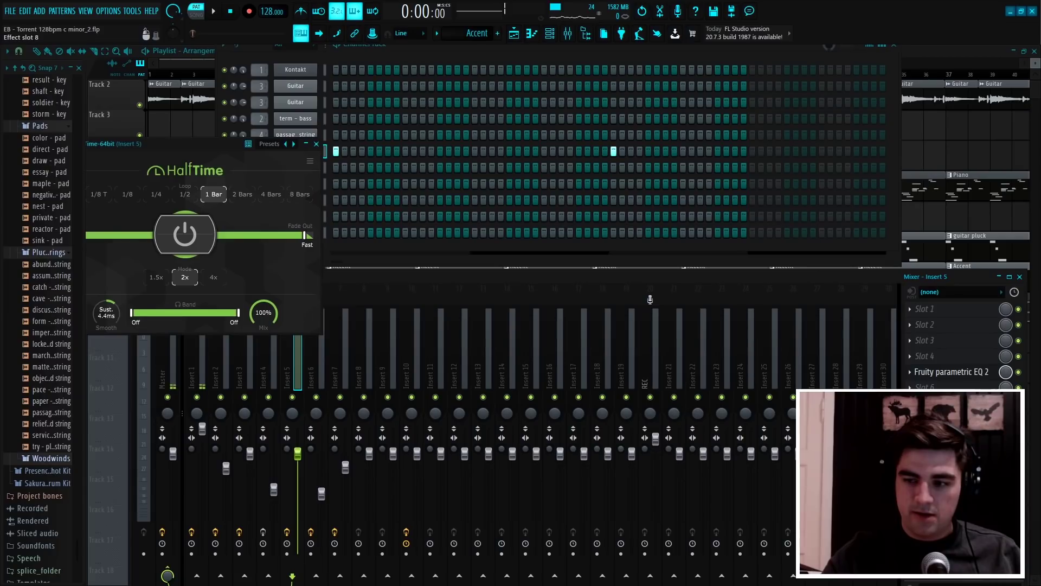
pyautogui.press('Escape')
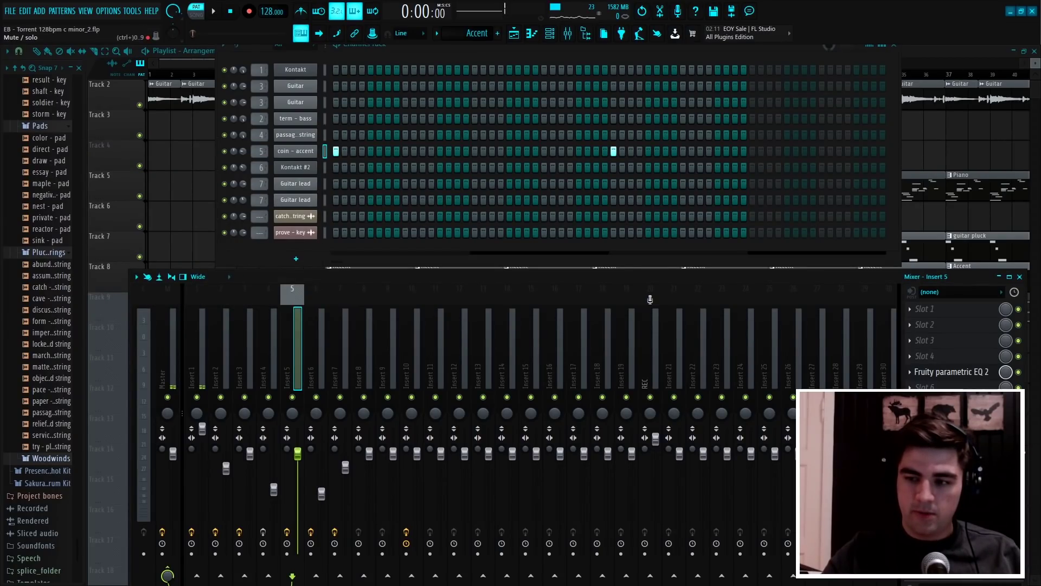
pyautogui.click(971, 451)
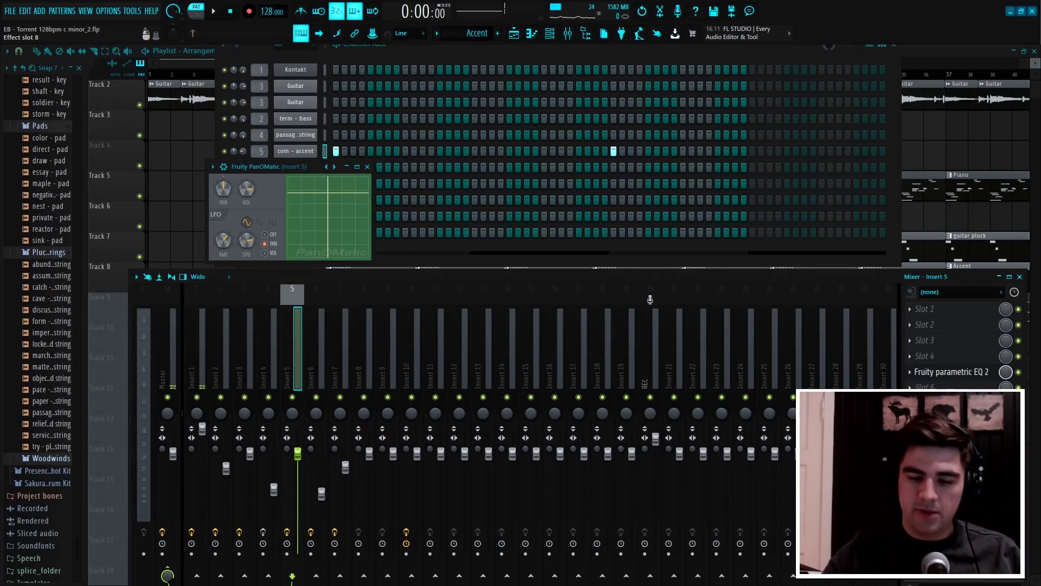
# Close the PanOMatic effect, listen to the Accent pattern on Insert 5, and return to the full playlist
pyautogui.click(370, 167)
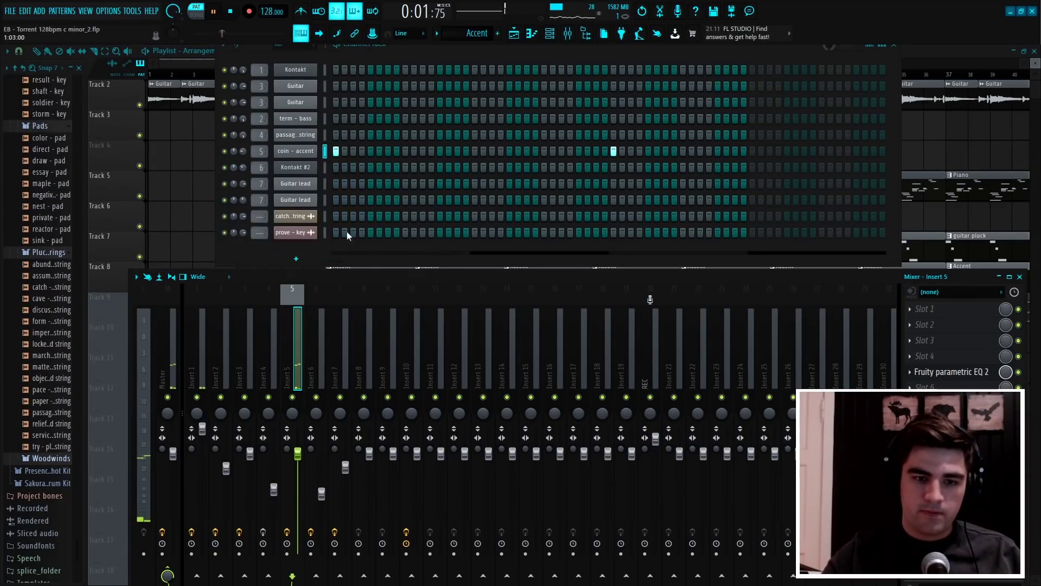
pyautogui.press('Left')
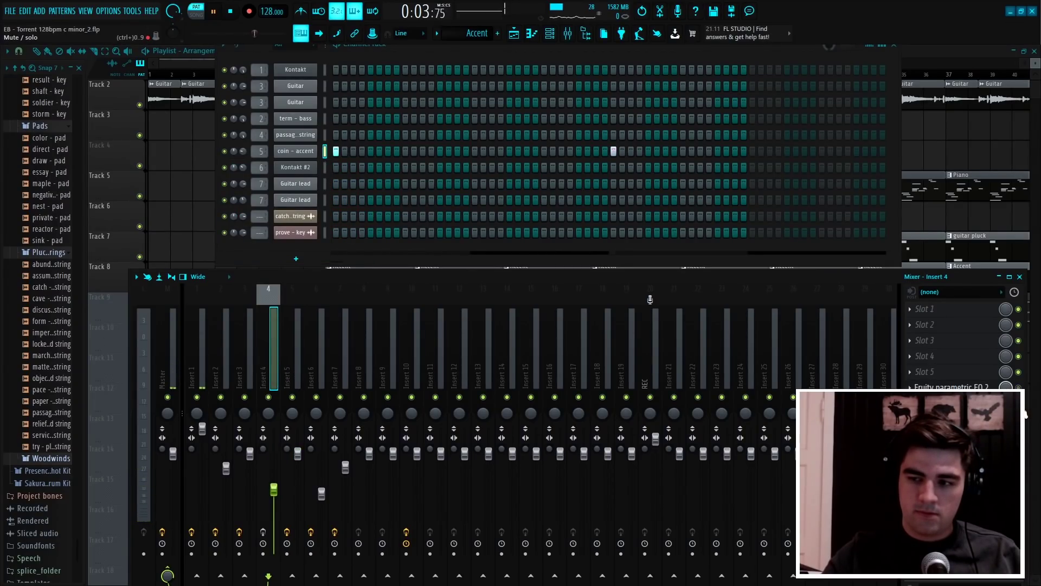
pyautogui.press('Right')
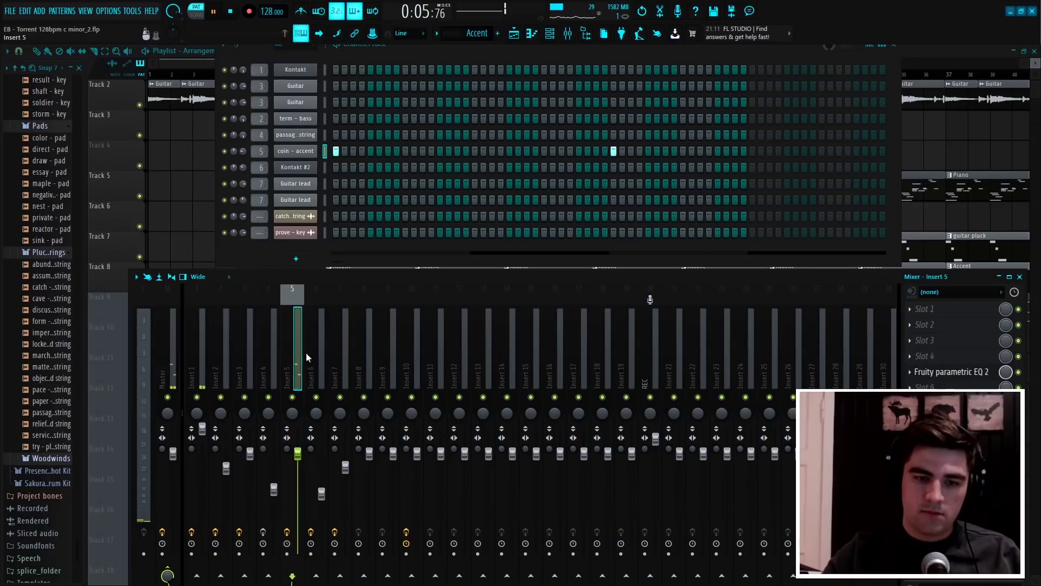
pyautogui.rightClick(143, 160)
pyautogui.click(179, 171)
pyautogui.click(318, 400)
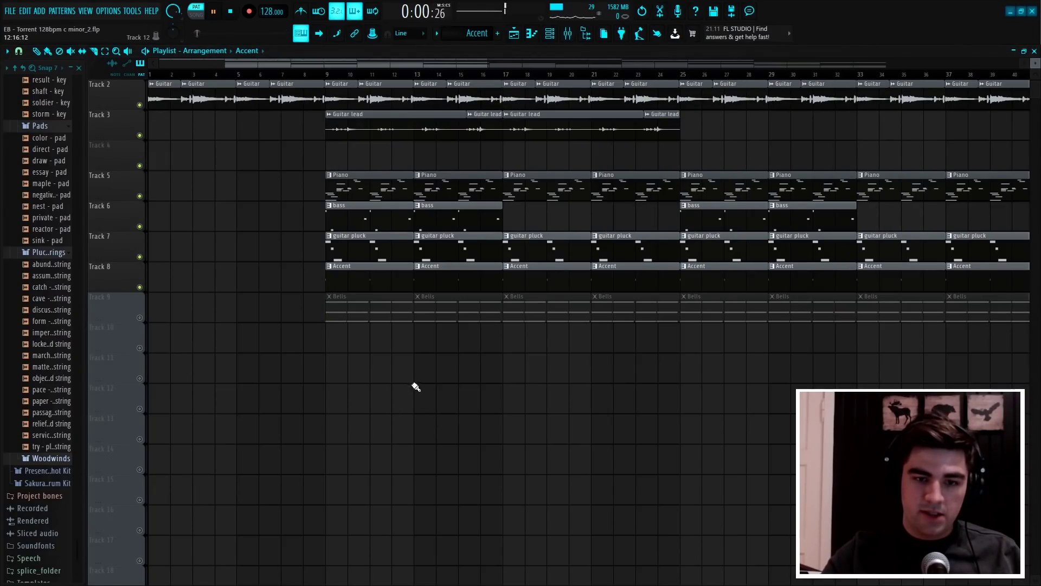
pyautogui.press('space')
pyautogui.scroll(-3, 400, 344)
pyautogui.scroll(3, 374, 319)
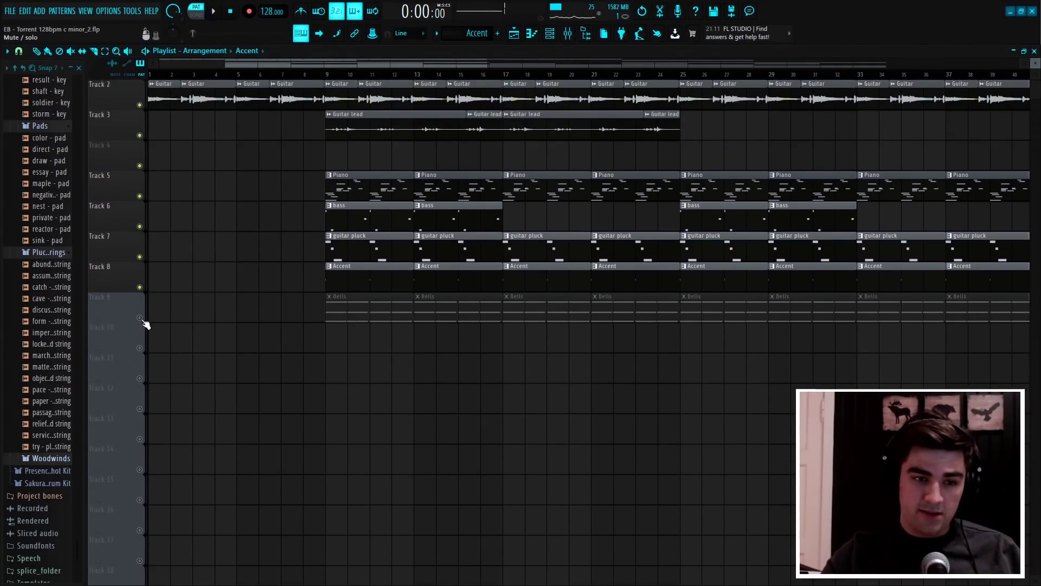
# Unmute the Bells on Track 9 and inspect the Crackle Pluck preset loaded in Kontakt #2
pyautogui.click(140, 317)
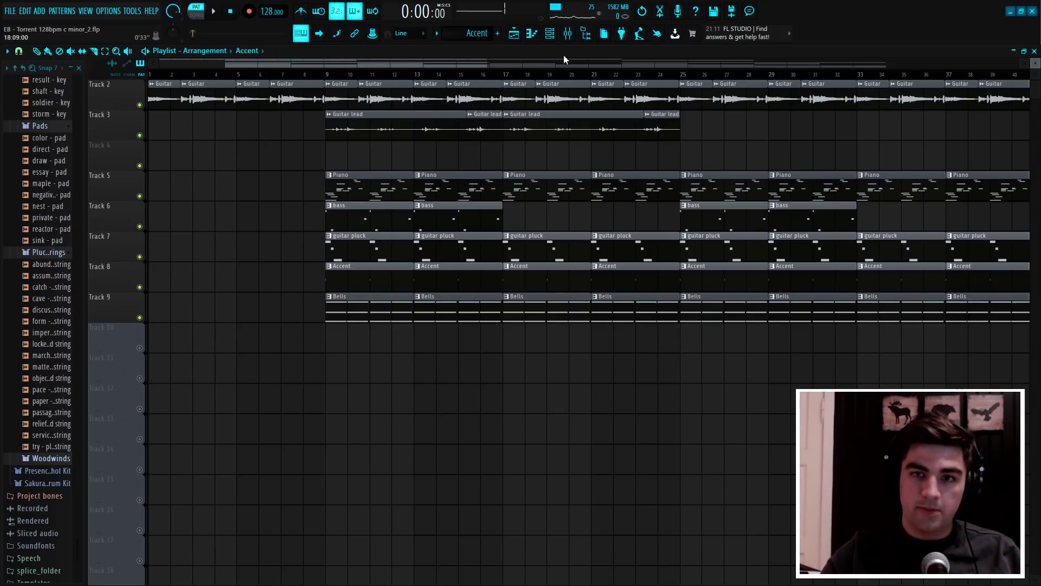
pyautogui.press('F6')
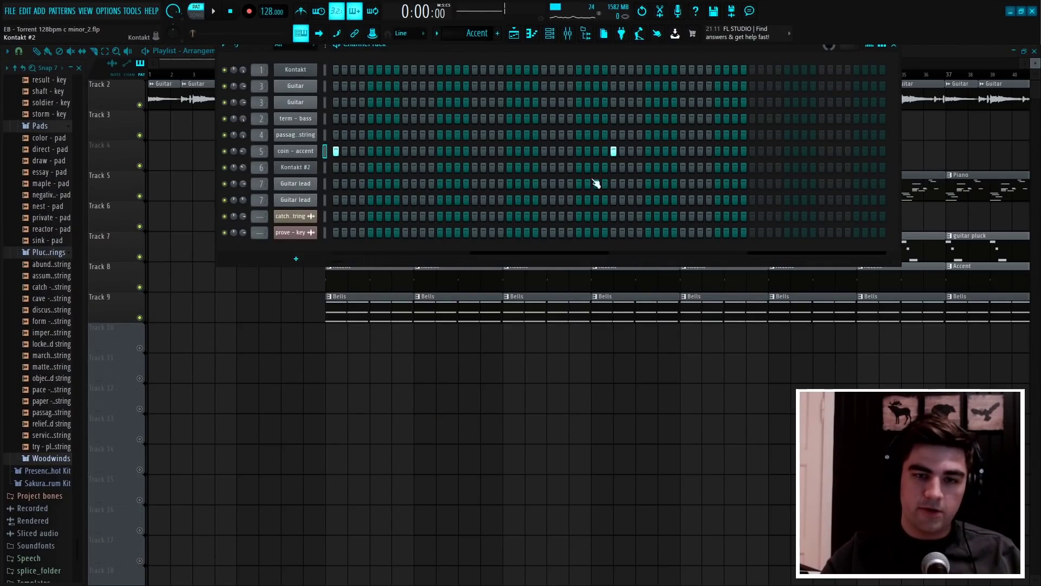
pyautogui.click(294, 168)
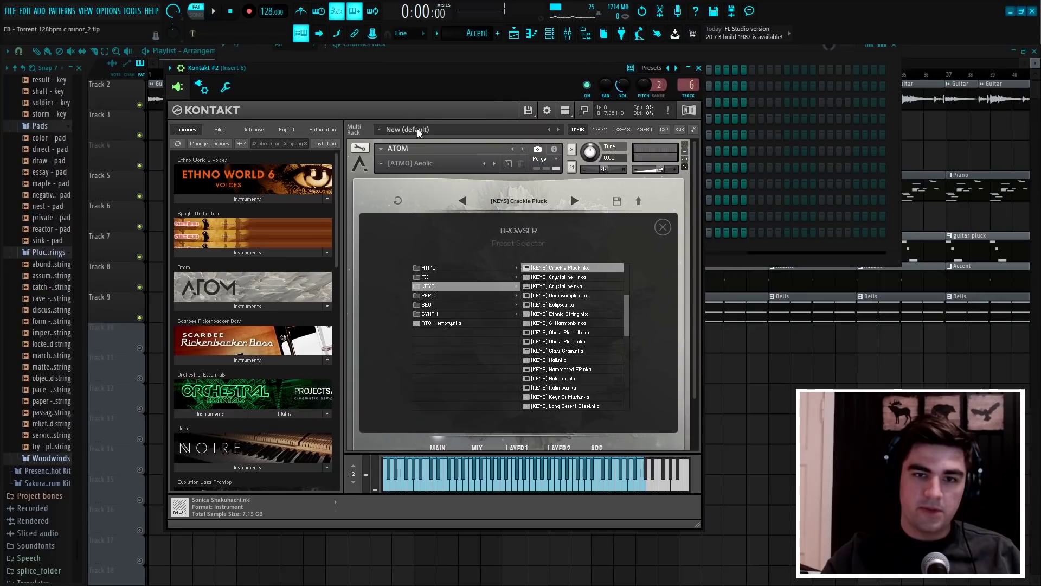
pyautogui.click(699, 68)
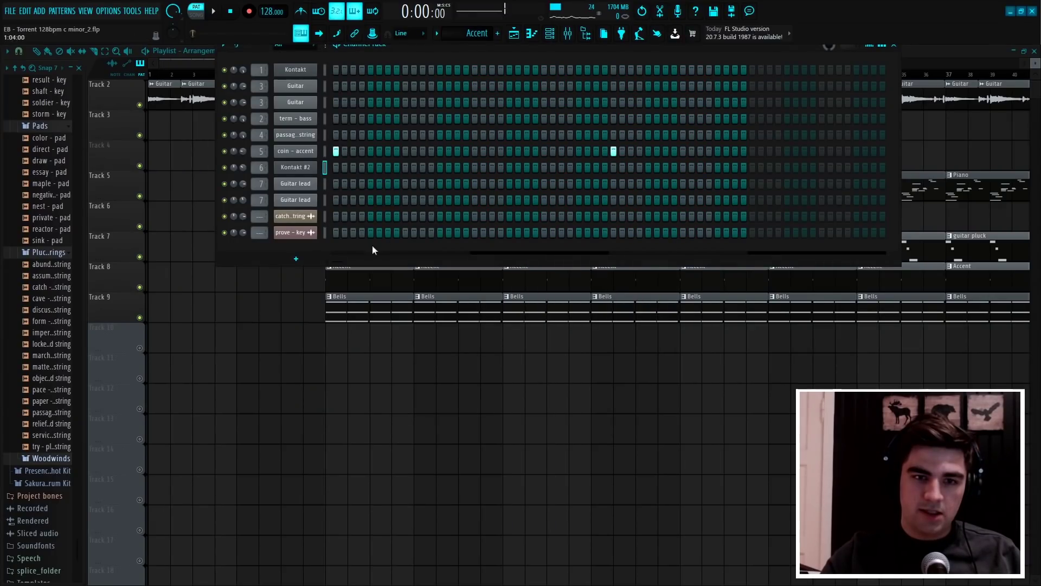
# Open the Bells pattern in the piano roll and play its C5, G5 and D#6 chords
pyautogui.doubleClick(365, 297)
pyautogui.scroll(-2, 377, 79)
pyautogui.scroll(8, 390, 268)
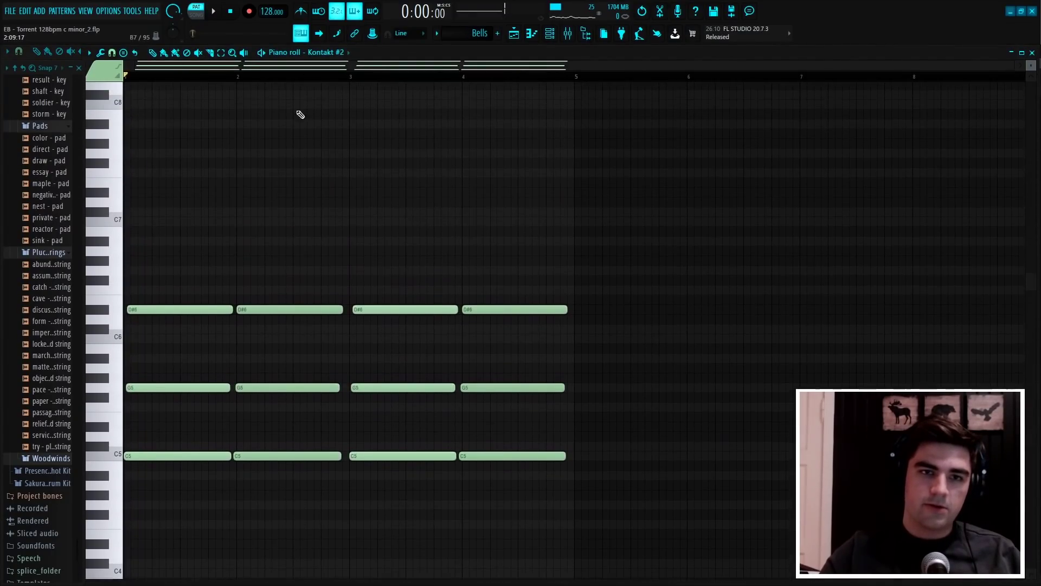
pyautogui.press('space')
pyautogui.scroll(-2, 360, 144)
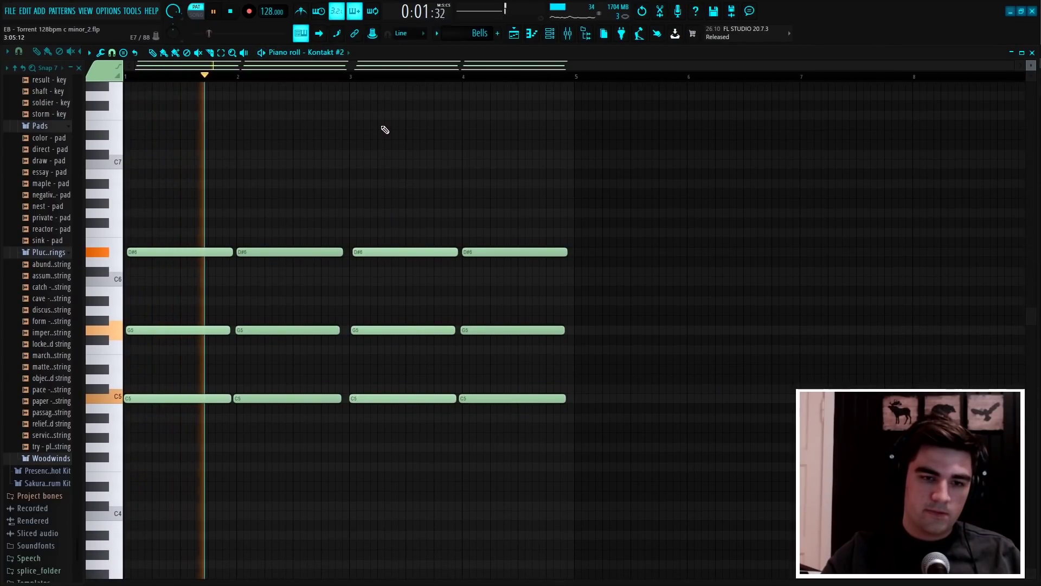
pyautogui.scroll(-2, 451, 131)
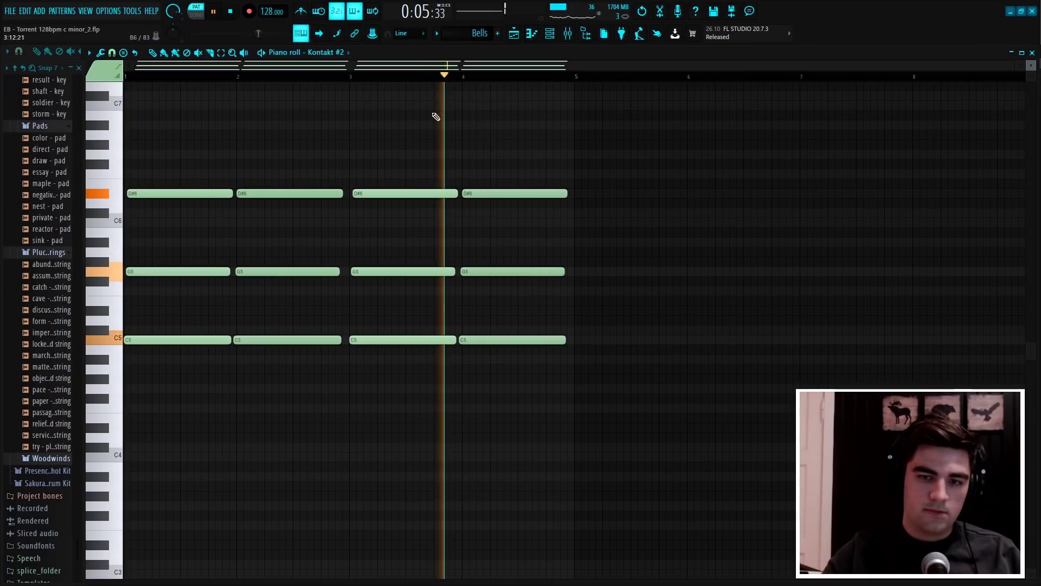
pyautogui.press('space')
# Delete the Bells chords in bars 2 and 4, lengthen the remaining chords to about two bars each, and play the result
pyautogui.moveTo(282, 401); pyautogui.dragTo(348, 169)
pyautogui.press('Delete')
pyautogui.moveTo(580, 374); pyautogui.dragTo(503, 130)
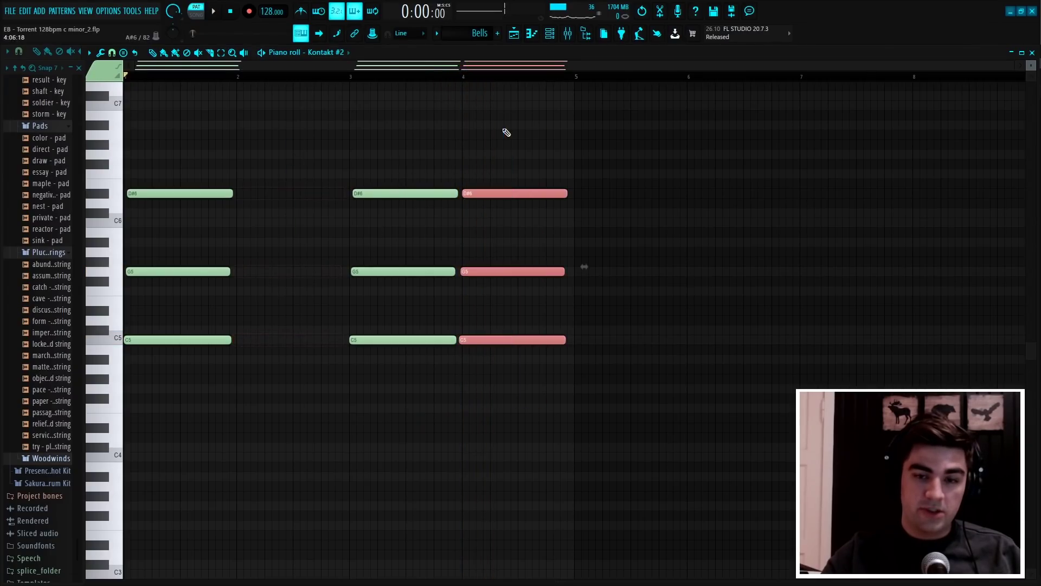
pyautogui.press('Delete')
pyautogui.hotkey('ctrl', 'a')
pyautogui.moveTo(232, 197); pyautogui.dragTo(344, 197)
pyautogui.press('space')
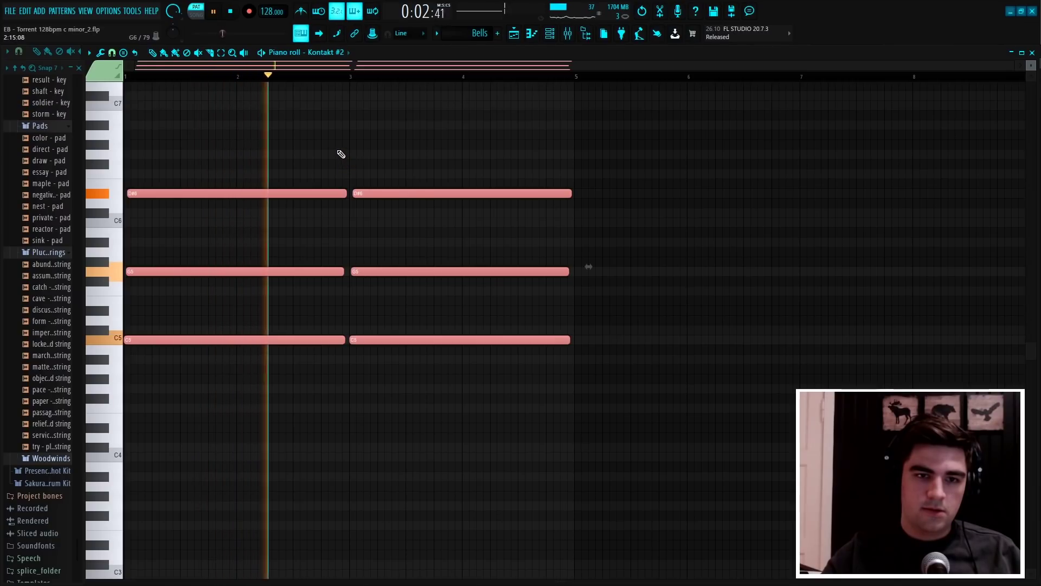
pyautogui.press('space')
pyautogui.moveTo(239, 150); pyautogui.dragTo(250, 382)
pyautogui.hotkey('ctrl', 'd')
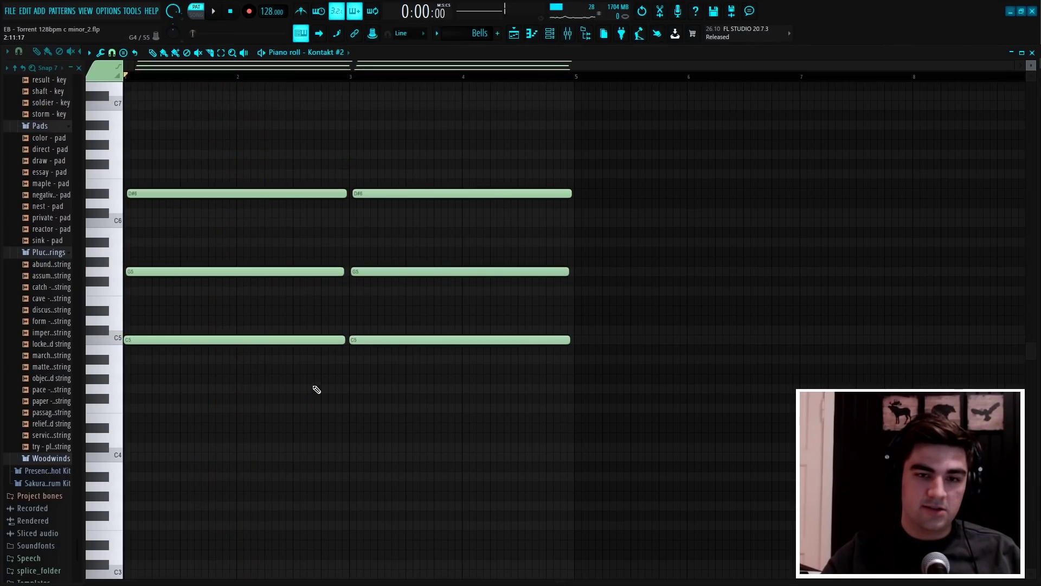
pyautogui.moveTo(341, 393); pyautogui.dragTo(282, 171)
# Undo the note lengthening and deletions to restore the four one-bar Bells chords, and clear the note selection
pyautogui.hotkey('ctrl', 'z')
pyautogui.hotkey('ctrl', 'alt', 'z')
pyautogui.hotkey('ctrl', 'alt', 'z')
pyautogui.hotkey('ctrl', 'alt', 'z')
pyautogui.hotkey('ctrl', 'alt', 'z')
pyautogui.hotkey('ctrl', 'alt', 'z')
pyautogui.hotkey('ctrl', 'alt', 'z')
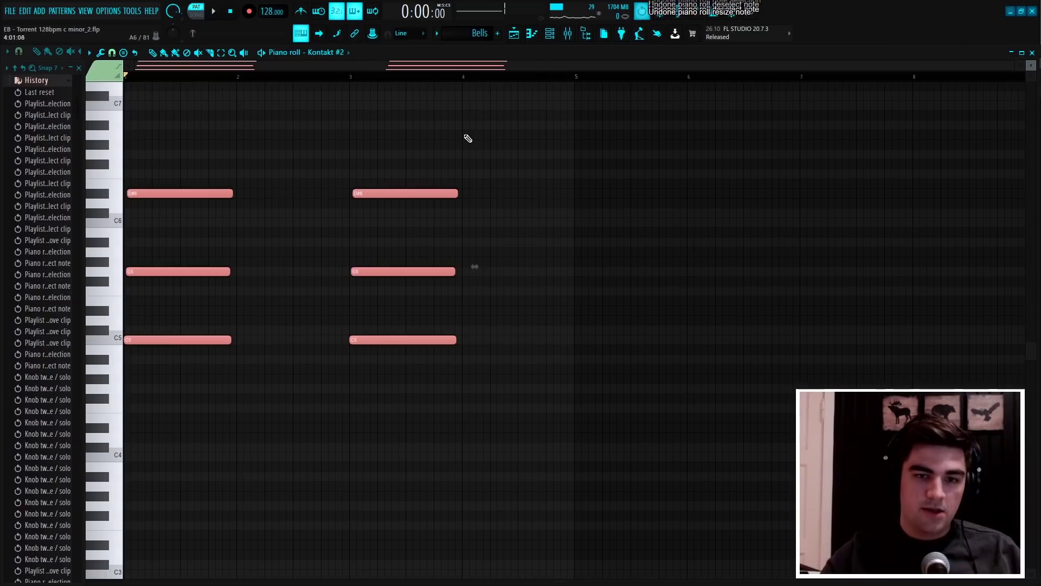
pyautogui.hotkey('ctrl', 'alt', 'z')
pyautogui.hotkey('ctrl', 'alt', 'z')
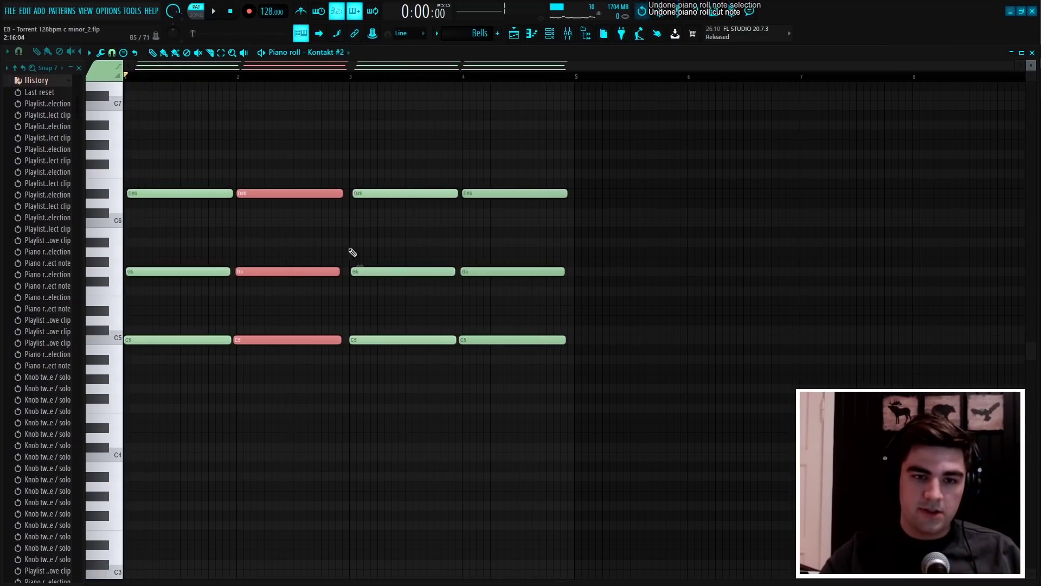
pyautogui.moveTo(334, 581); pyautogui.dragTo(301, 581)
pyautogui.hotkey('ctrl', 'd')
# Play the Bells pattern with the mixer open on Insert 6
pyautogui.scroll(-5, 412, 347)
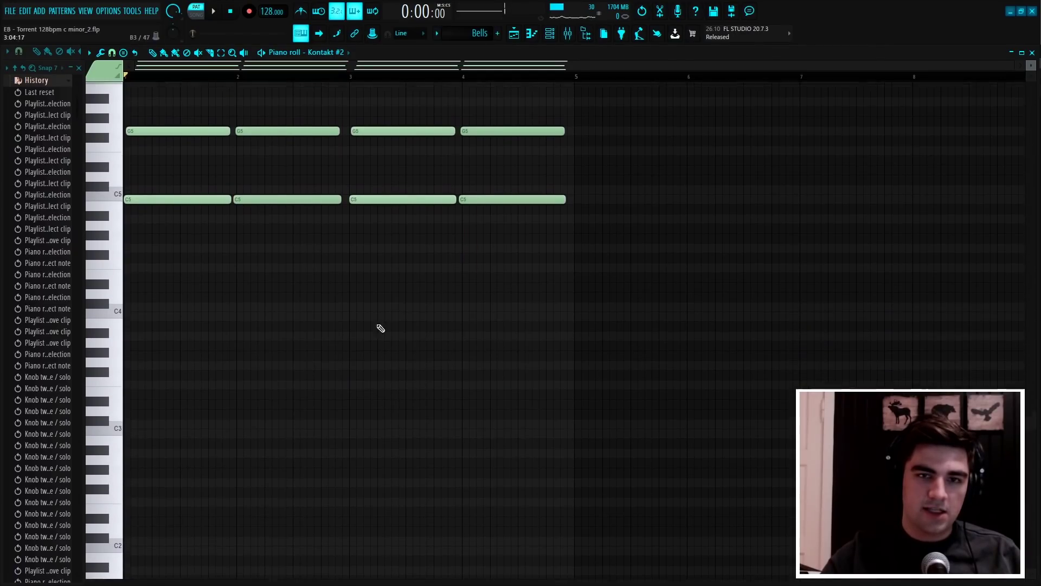
pyautogui.scroll(4, 483, 249)
pyautogui.press('space')
pyautogui.press('F9')
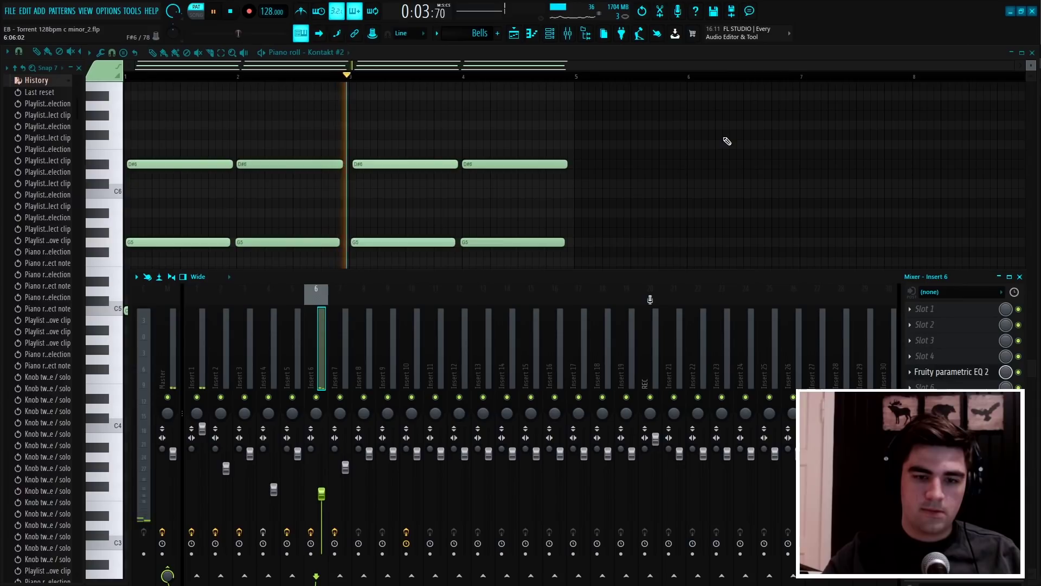
pyautogui.press('space')
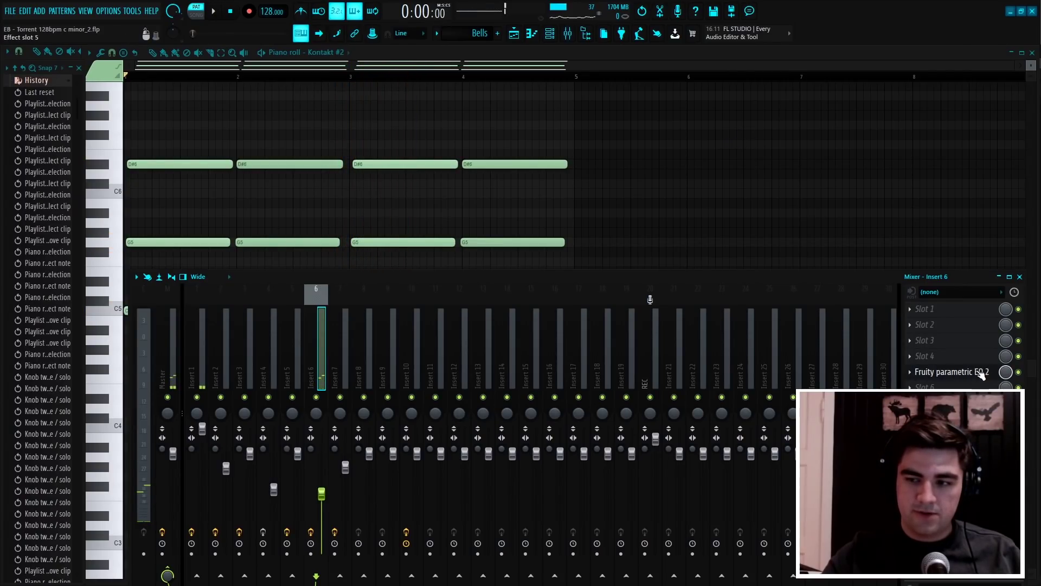
# Inspect the Fruity parametric EQ 2, ValhallaVintageVerb and other effects on Insert 6, and close the mixer
pyautogui.click(974, 373)
pyautogui.click(978, 373)
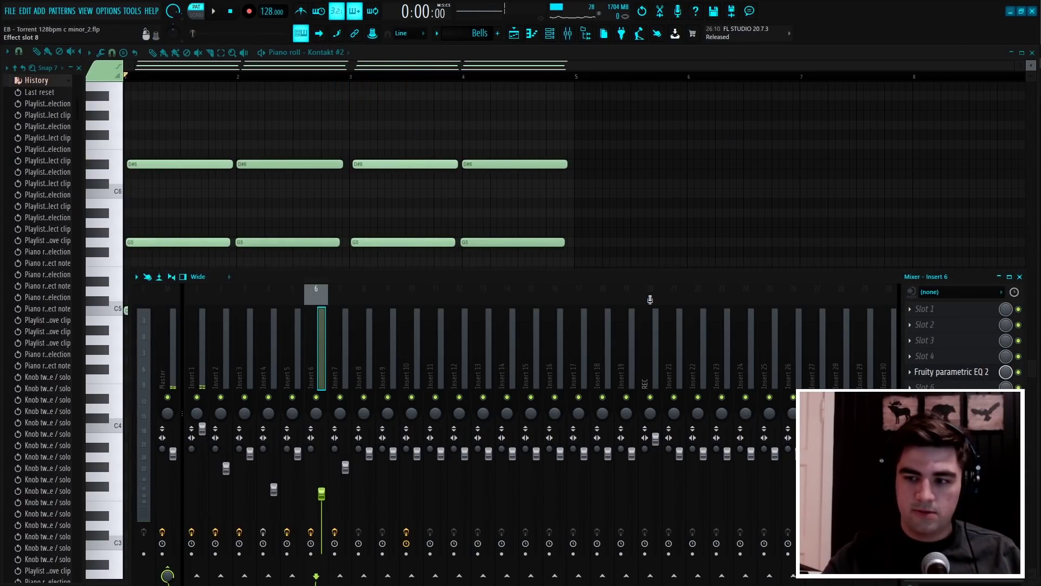
pyautogui.click(973, 418)
pyautogui.click(973, 419)
pyautogui.click(974, 435)
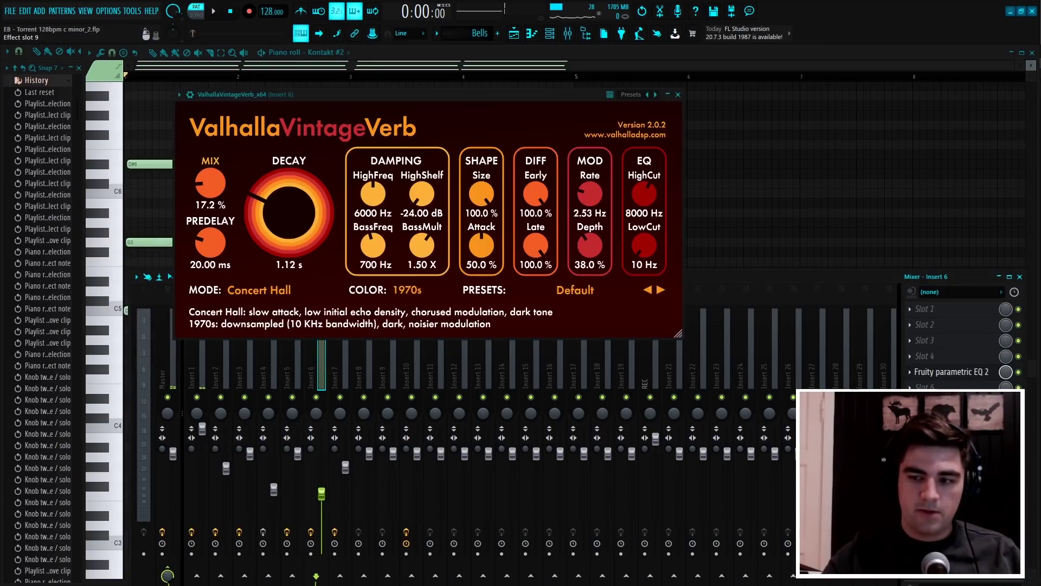
pyautogui.click(973, 434)
pyautogui.click(974, 450)
pyautogui.click(430, 109)
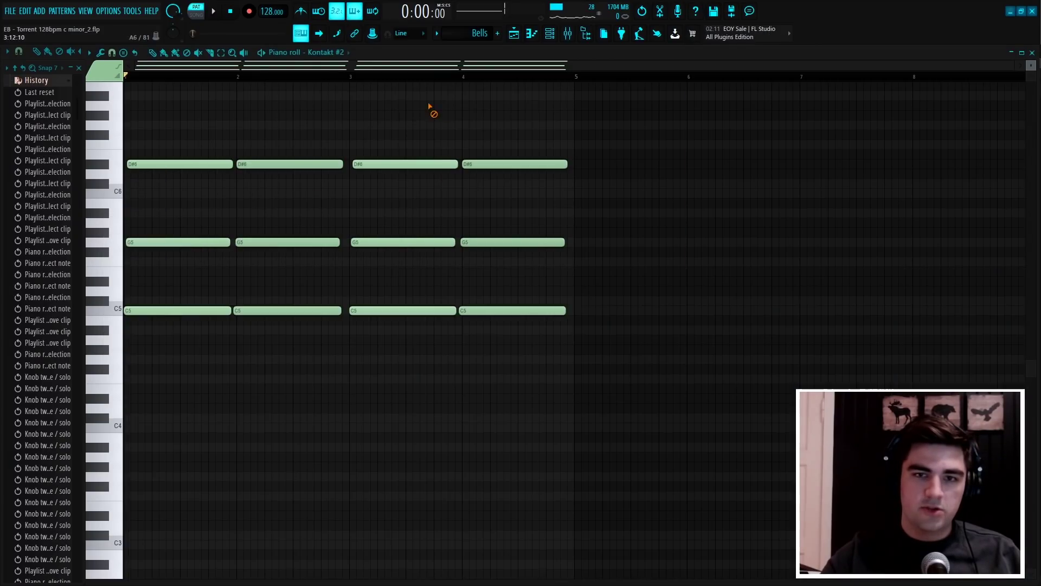
# Return to the playlist, play the arrangement from bar 9 with the Bells layer included, and show the whole song's layout
pyautogui.press('space')
pyautogui.click(514, 34)
pyautogui.scroll(1, 569, 410)
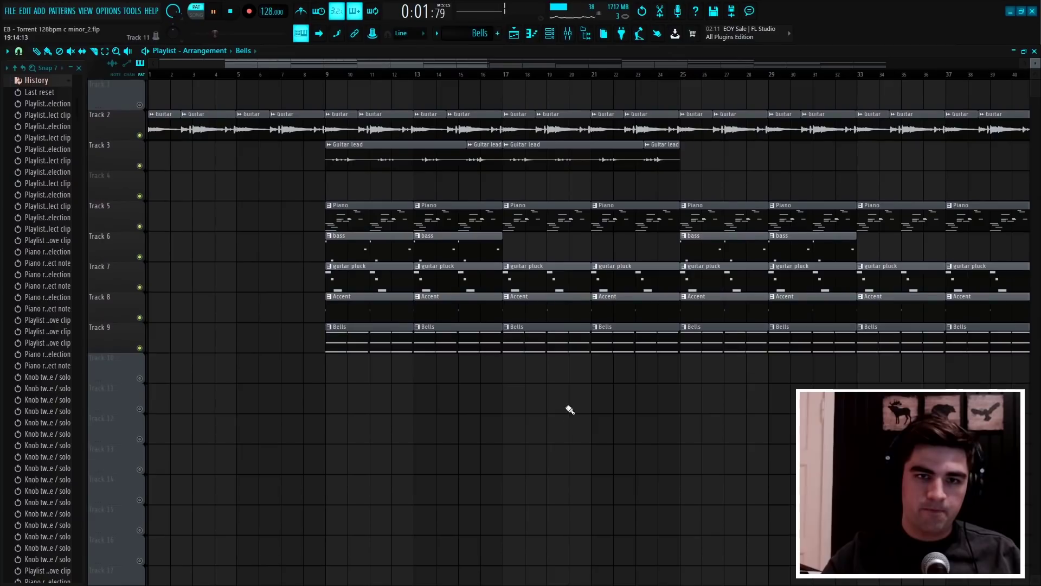
pyautogui.scroll(-4, 384, 75)
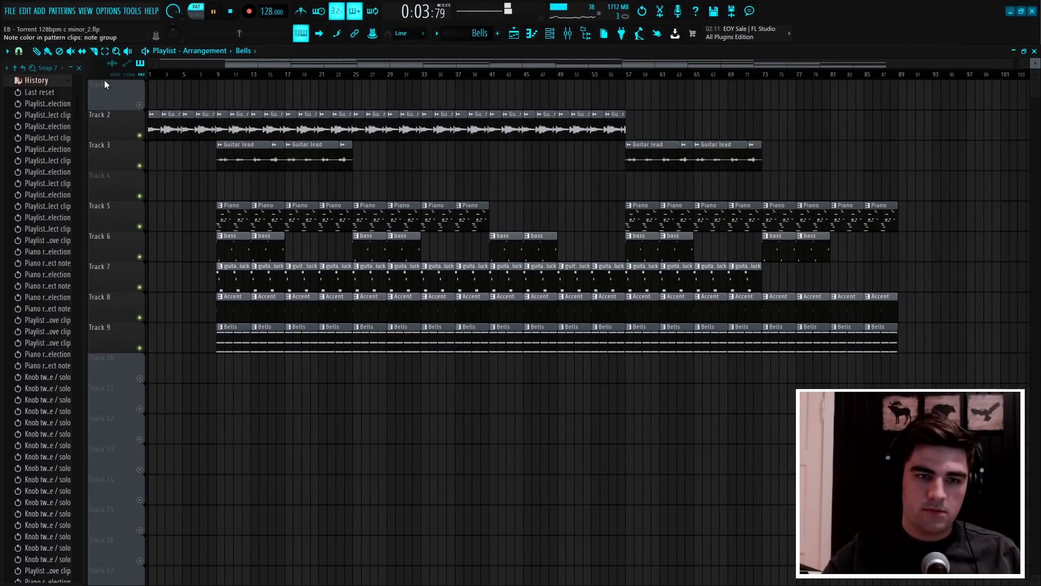
pyautogui.scroll(4, 224, 76)
pyautogui.click(222, 74)
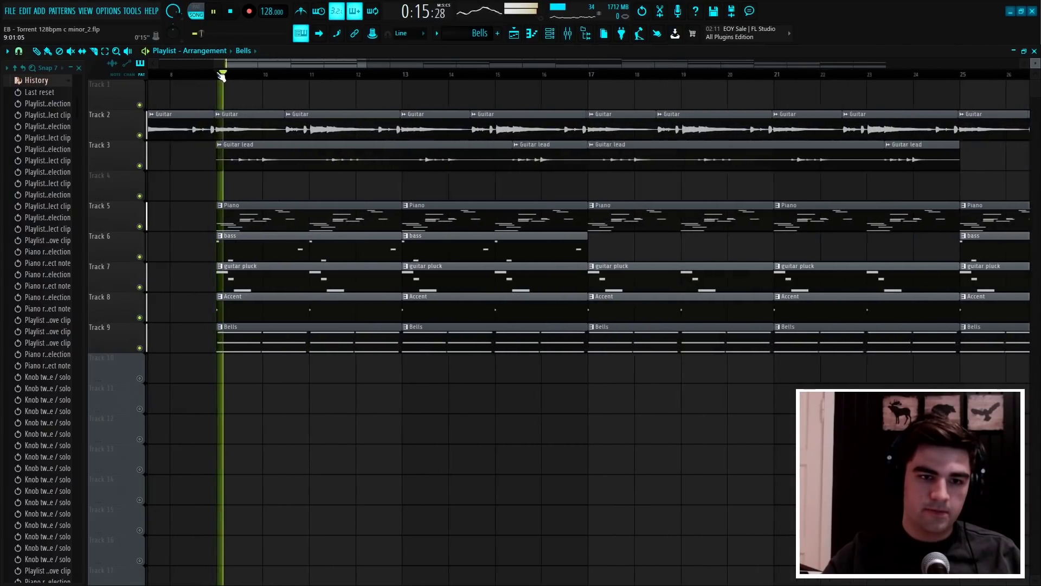
pyautogui.scroll(-2, 222, 76)
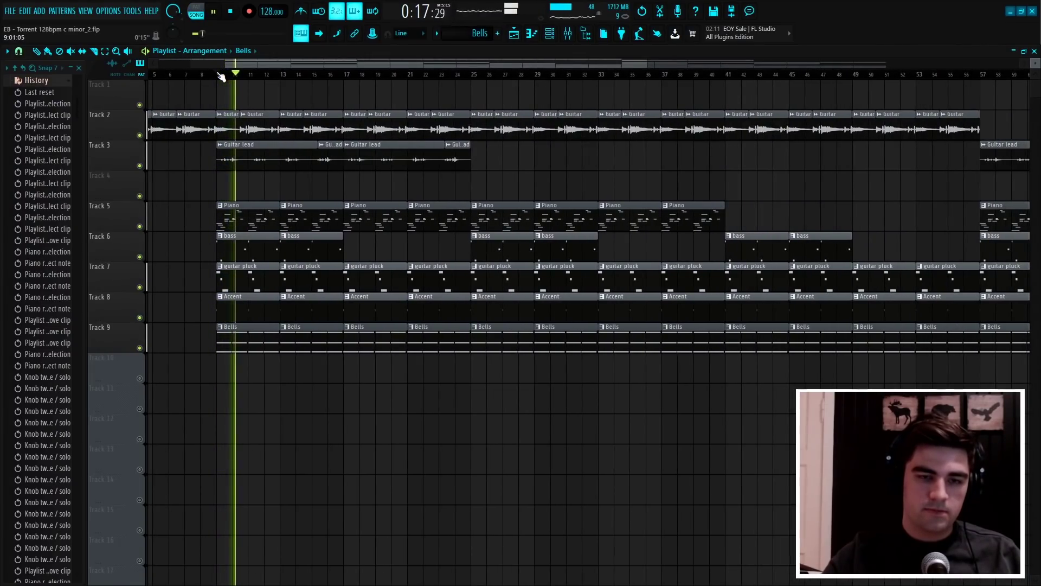
pyautogui.scroll(-1, 222, 76)
pyautogui.scroll(-1, 222, 76)
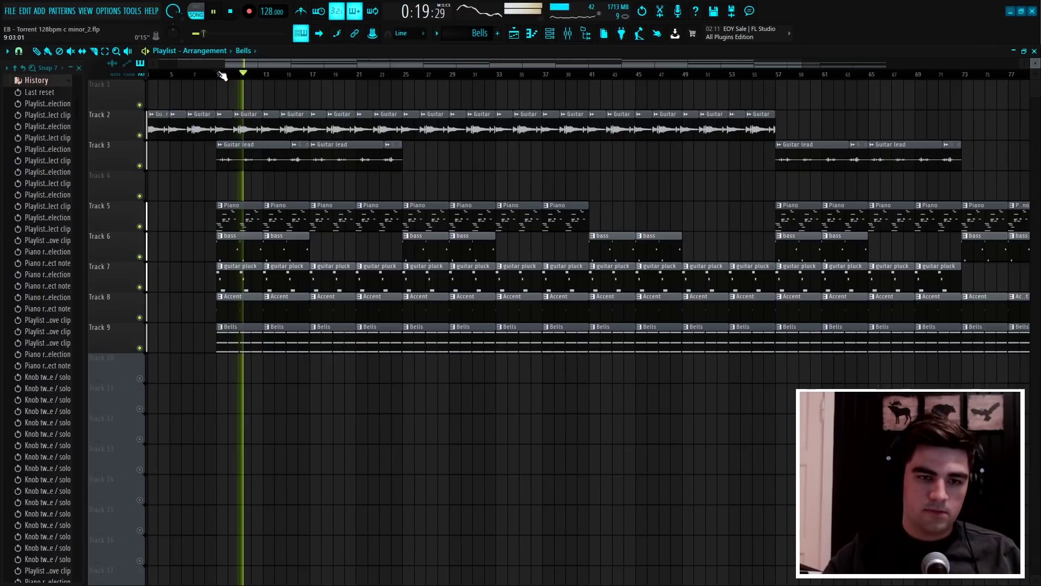
pyautogui.press('space')
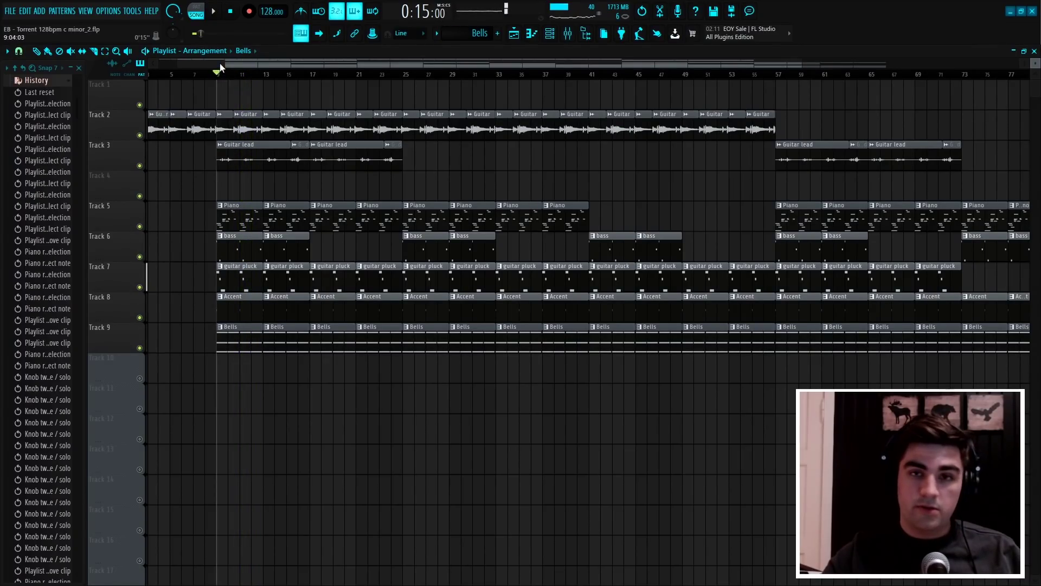
pyautogui.scroll(-3, 409, 76)
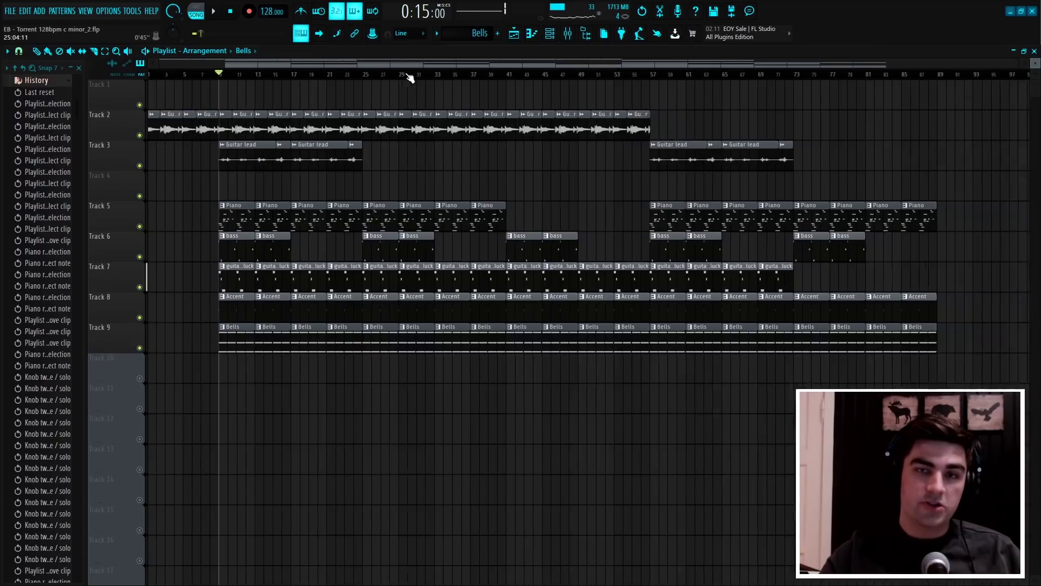